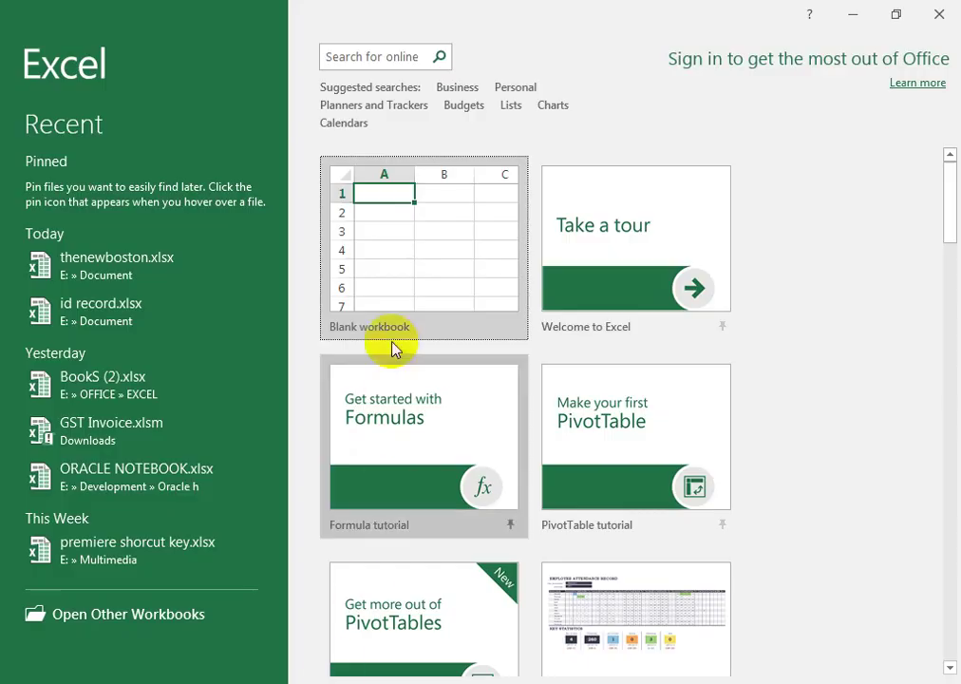
# - Create a blank workbook and zoom the sheet to the range A5:J18
pyautogui.click(430, 247)
pyautogui.moveTo(53, 294); pyautogui.dragTo(598, 538)
pyautogui.click(574, 47)
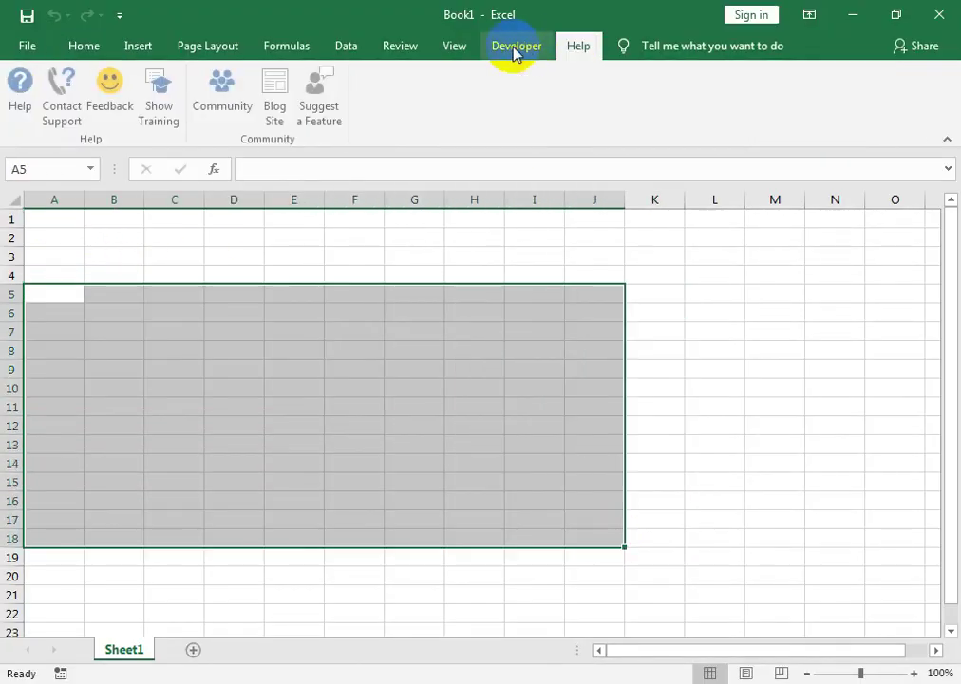
pyautogui.click(455, 46)
pyautogui.click(478, 106)
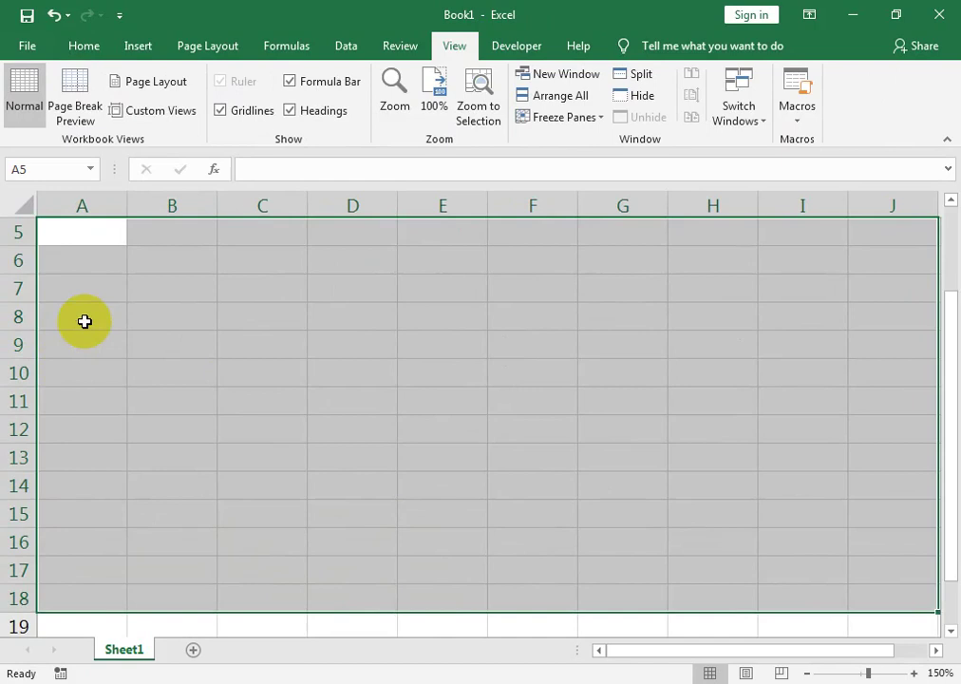
# - Enter the column headers "s no" in A8 and "Events" in B8
pyautogui.click(84, 320)
pyautogui.click(88, 49)
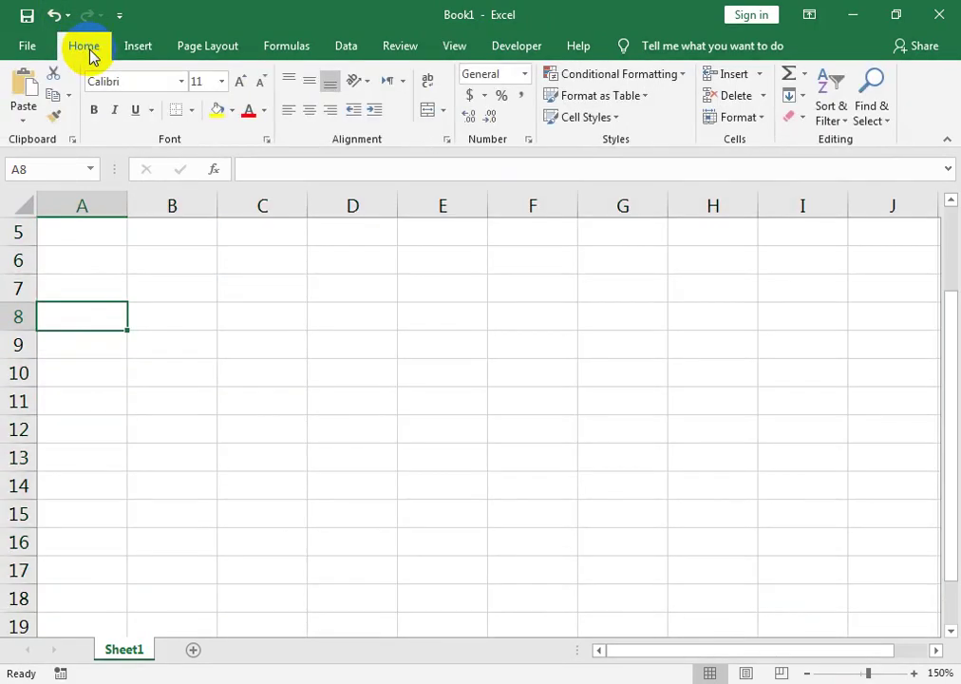
pyautogui.write('s no')
pyautogui.press('Tab')
pyautogui.write('n')
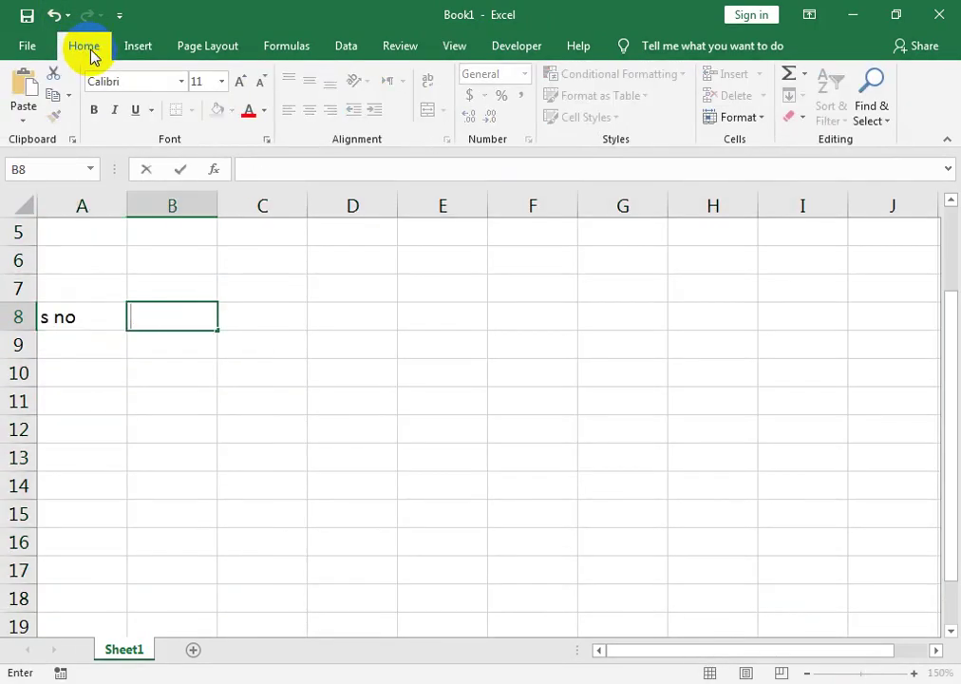
pyautogui.write('Ec')
pyautogui.write('e')
pyautogui.write('nts')
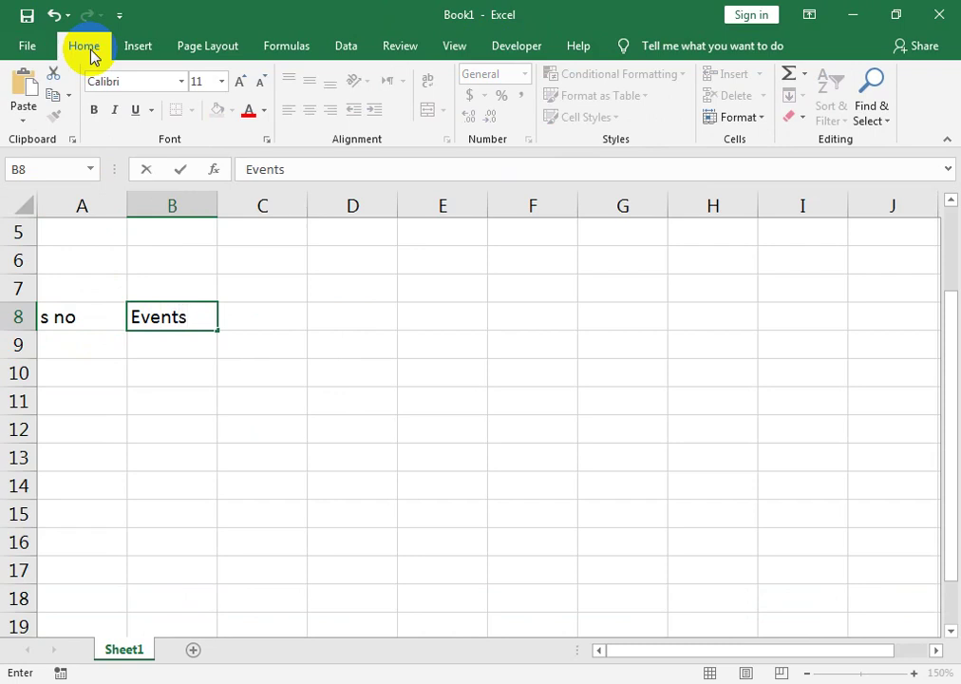
pyautogui.press('Return')
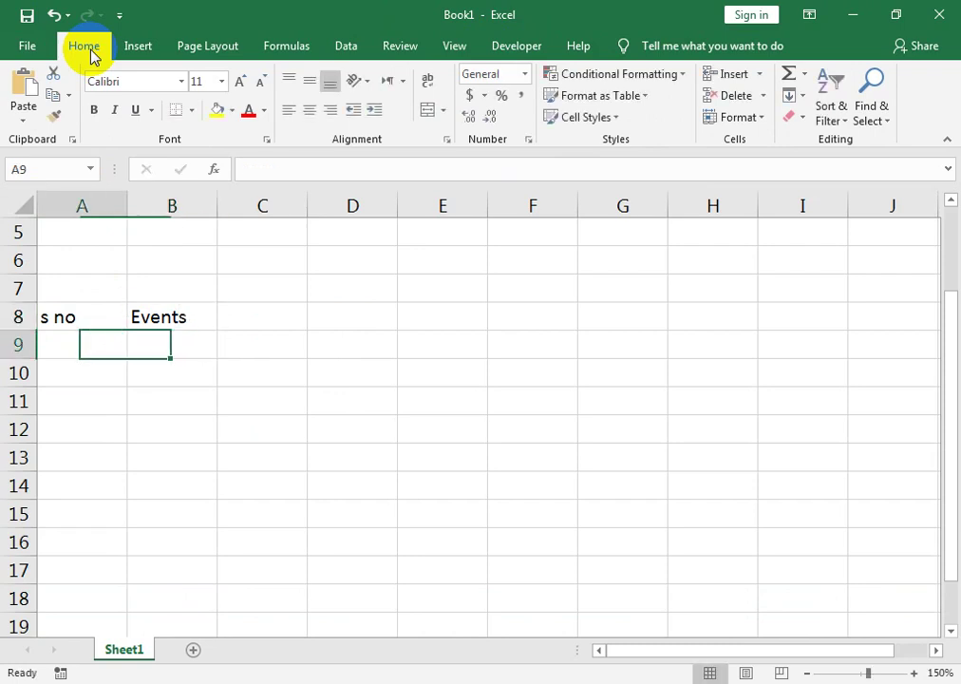
# - Number the rows under the "s no" header from 1 to 7 in A9:A15
pyautogui.press('Return')
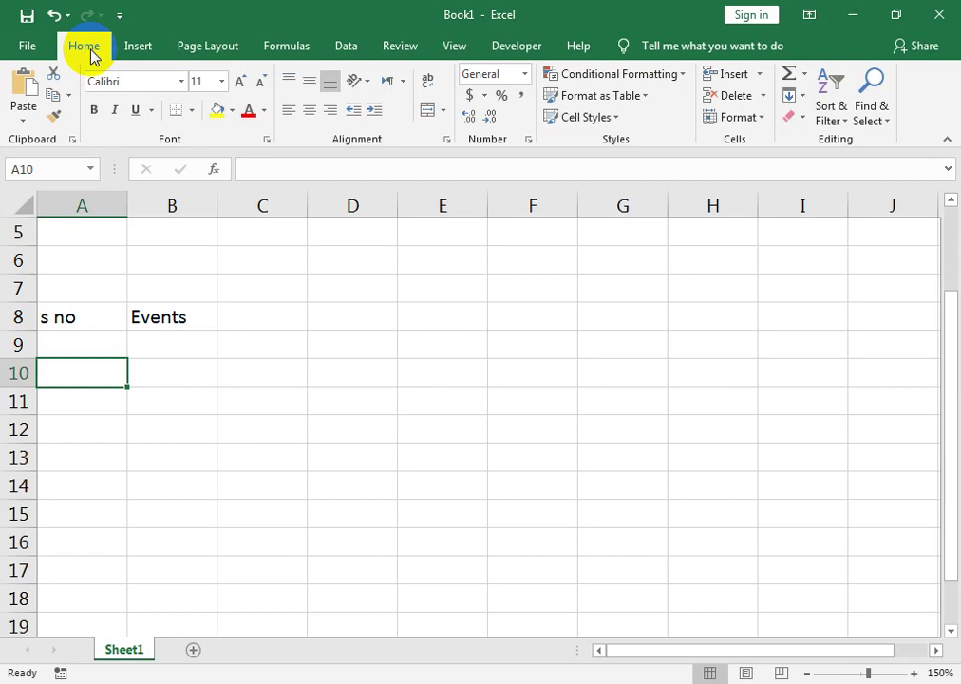
pyautogui.press('Up')
pyautogui.write('1')
pyautogui.press('Return')
pyautogui.write('2')
pyautogui.press('Return')
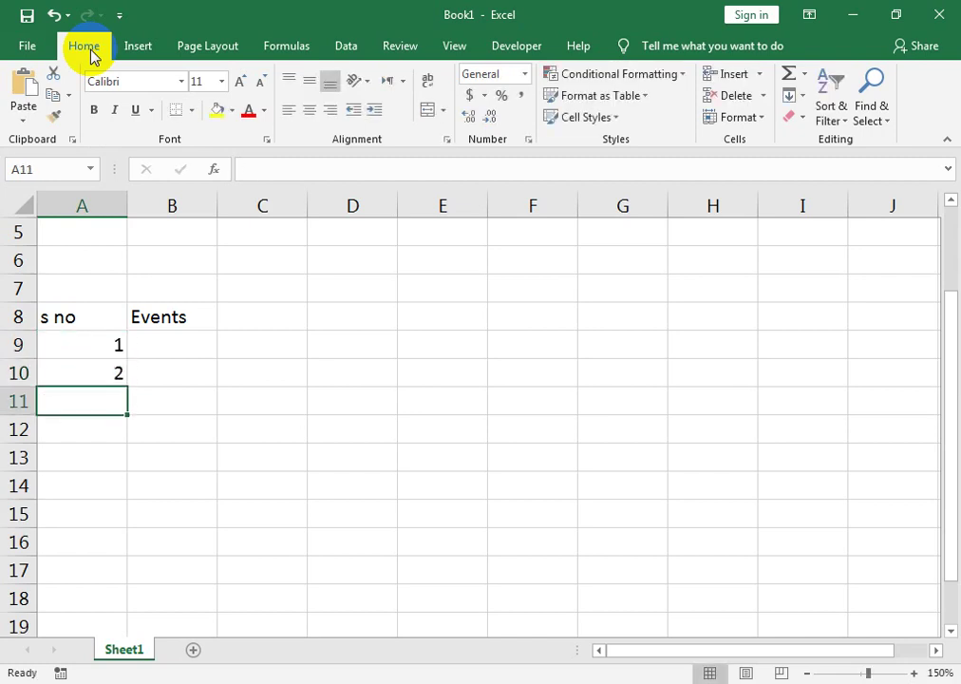
pyautogui.moveTo(102, 356); pyautogui.dragTo(110, 538)
# - Fill B9:B15 with the series "event 1" to "event 7"
pyautogui.click(156, 339)
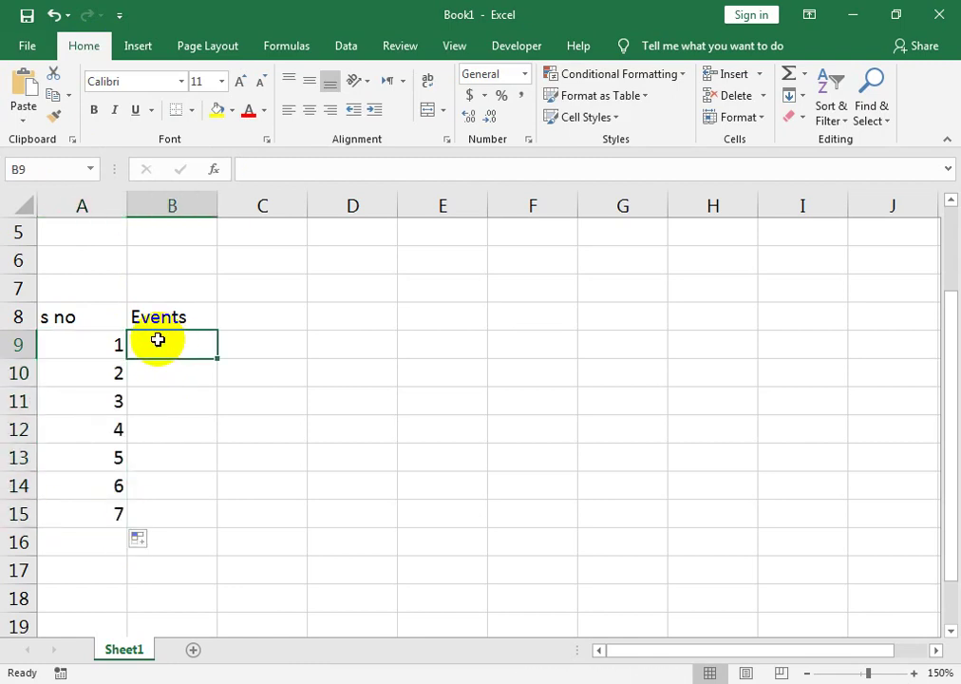
pyautogui.write('event 1')
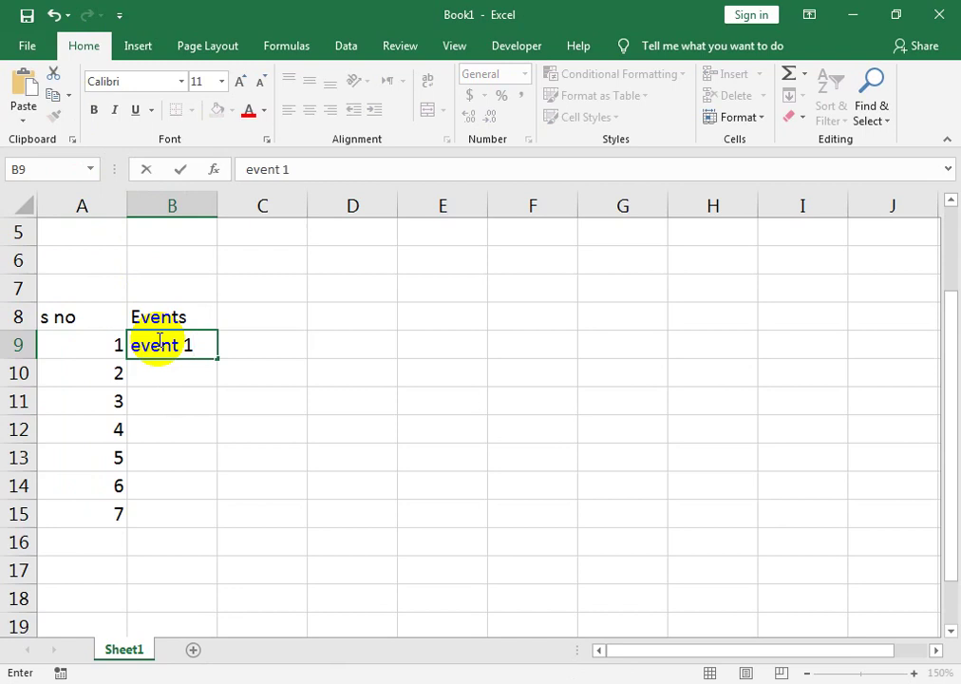
pyautogui.click(201, 395)
pyautogui.click(193, 348)
pyautogui.moveTo(221, 361); pyautogui.dragTo(210, 522)
# - Add a "Date" header in C8 with the dates 1-jan-2020 in C9 and 1-feb-2020 in C10
pyautogui.click(253, 333)
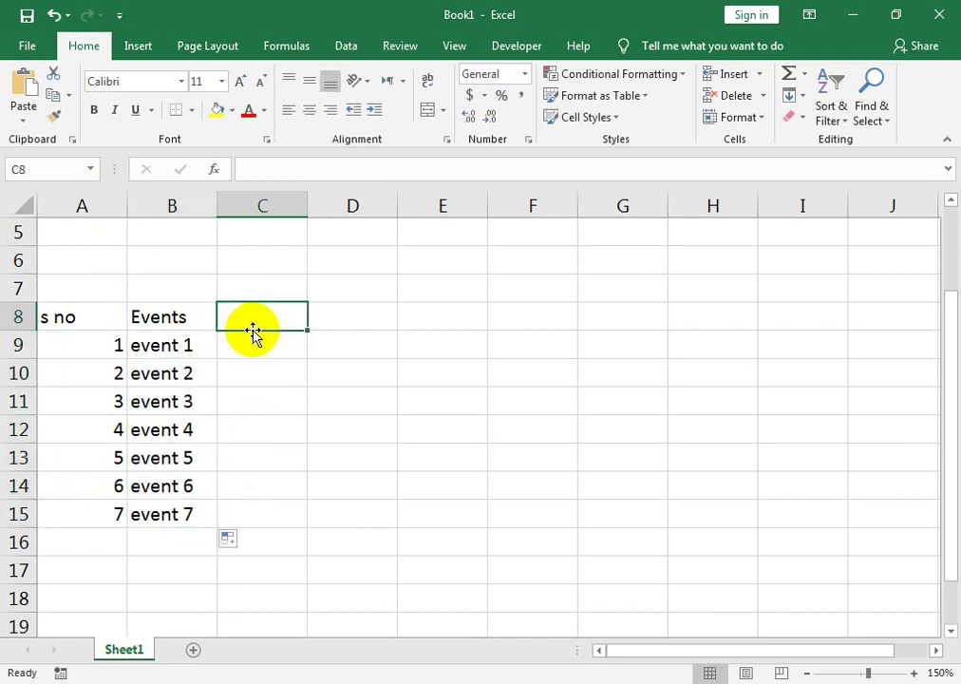
pyautogui.write('Date')
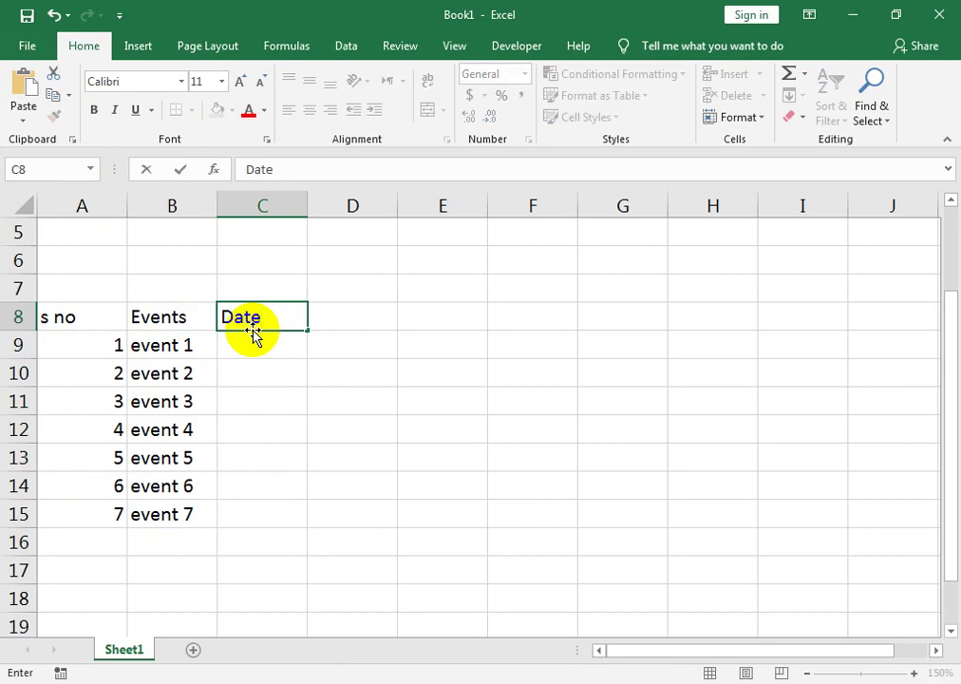
pyautogui.click(281, 349)
pyautogui.write('1-')
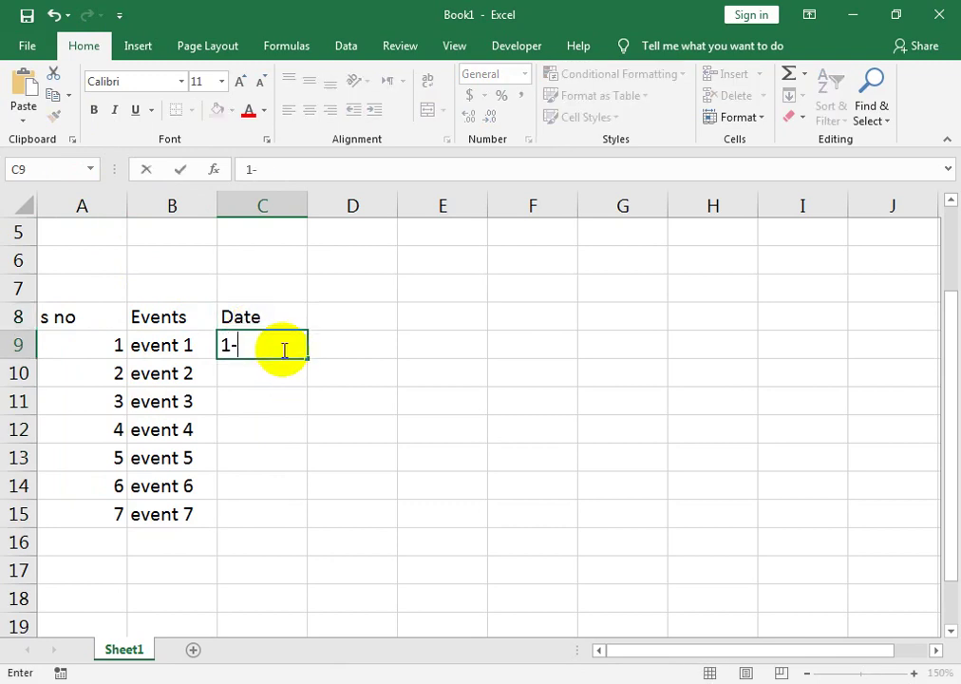
pyautogui.write('jan-2020')
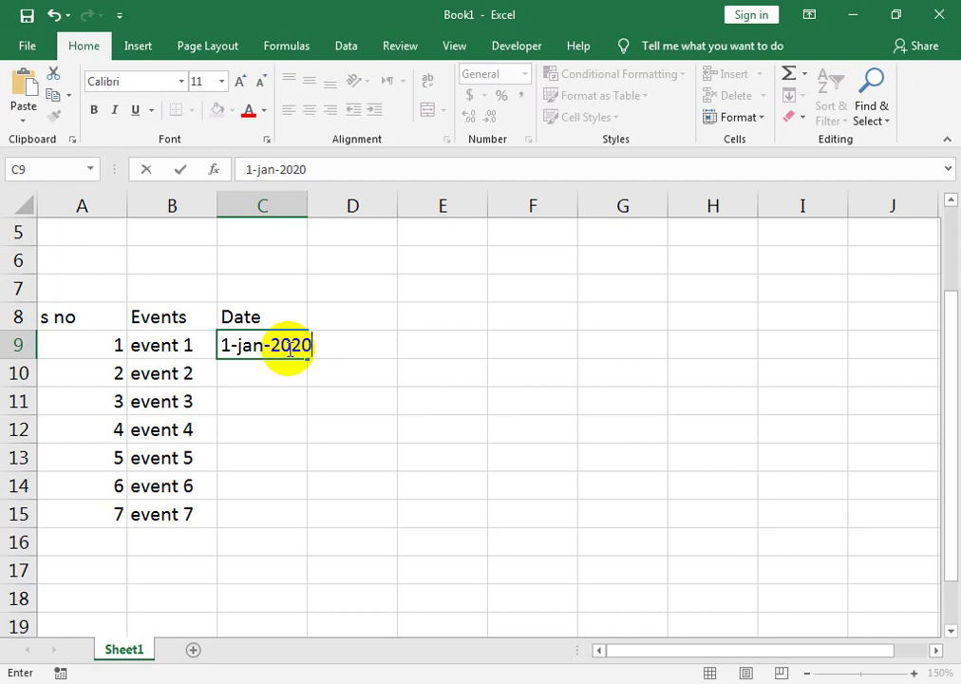
pyautogui.press('Return')
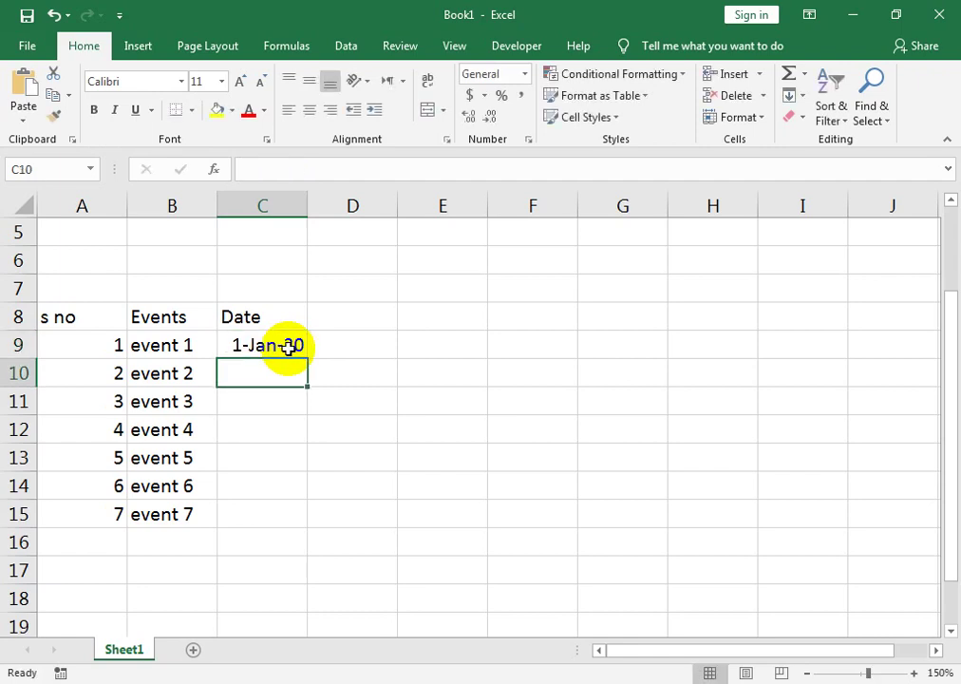
pyautogui.write('1-feb-2020')
pyautogui.press('Return')
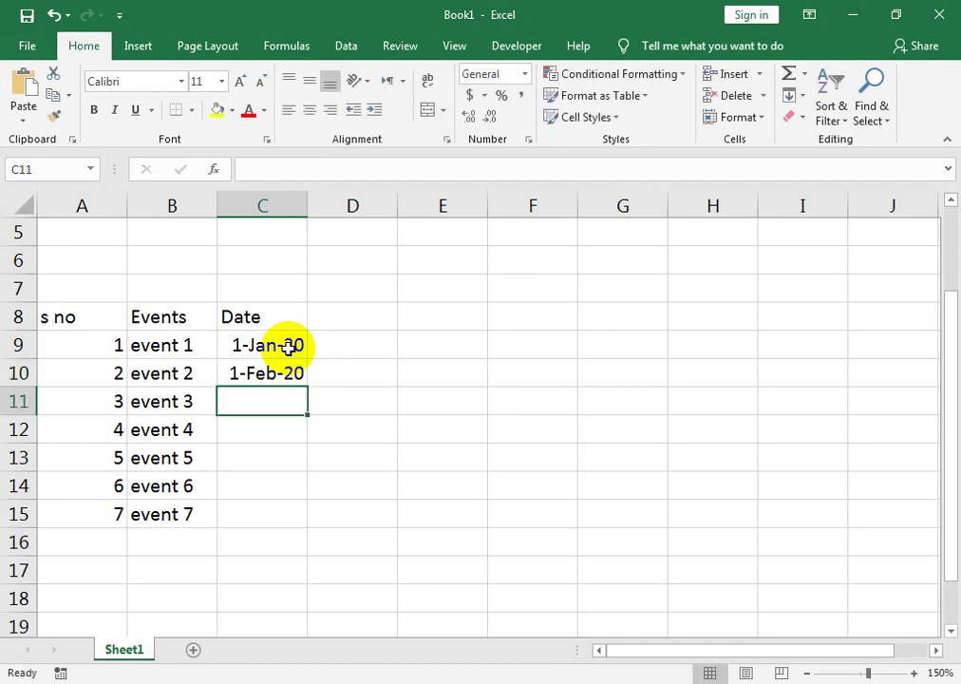
# - Fill C9:C15 down the column with a date series by month, using a step value of 1
pyautogui.moveTo(288, 348); pyautogui.dragTo(299, 523)
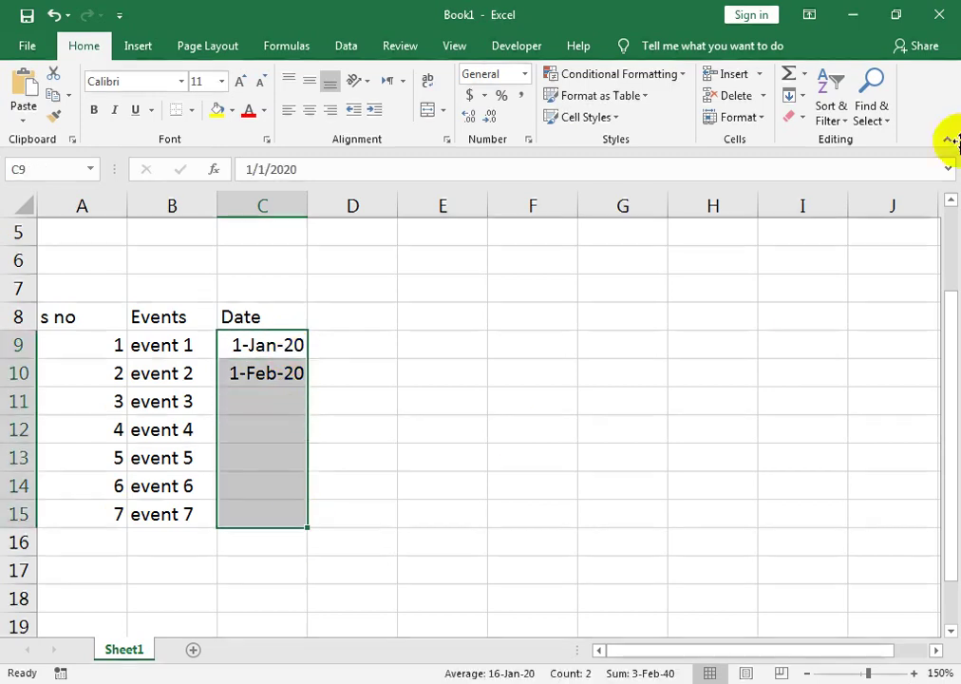
pyautogui.click(801, 104)
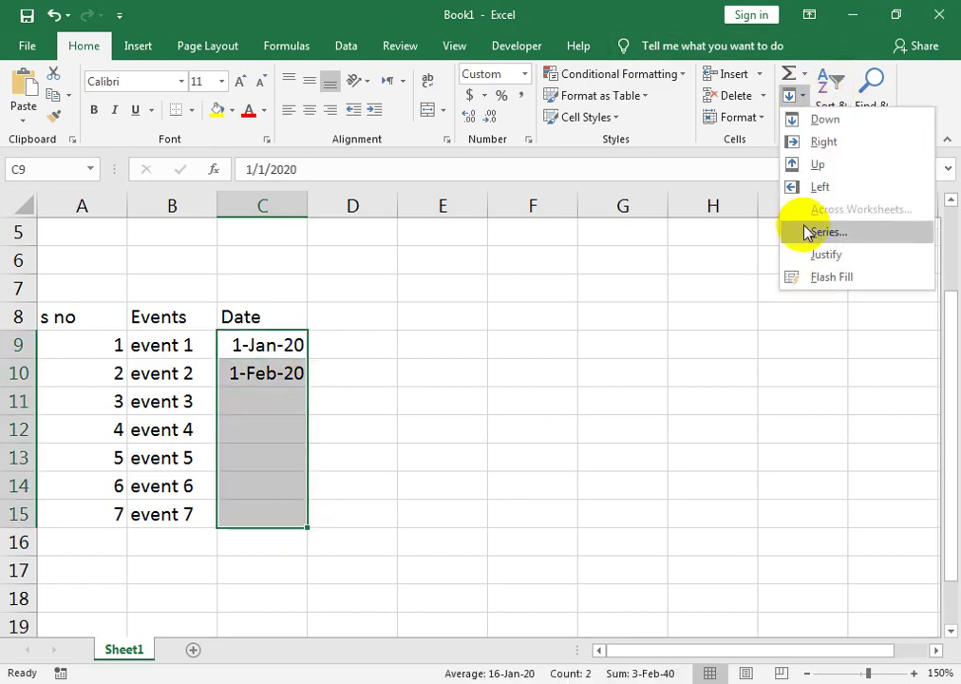
pyautogui.click(806, 232)
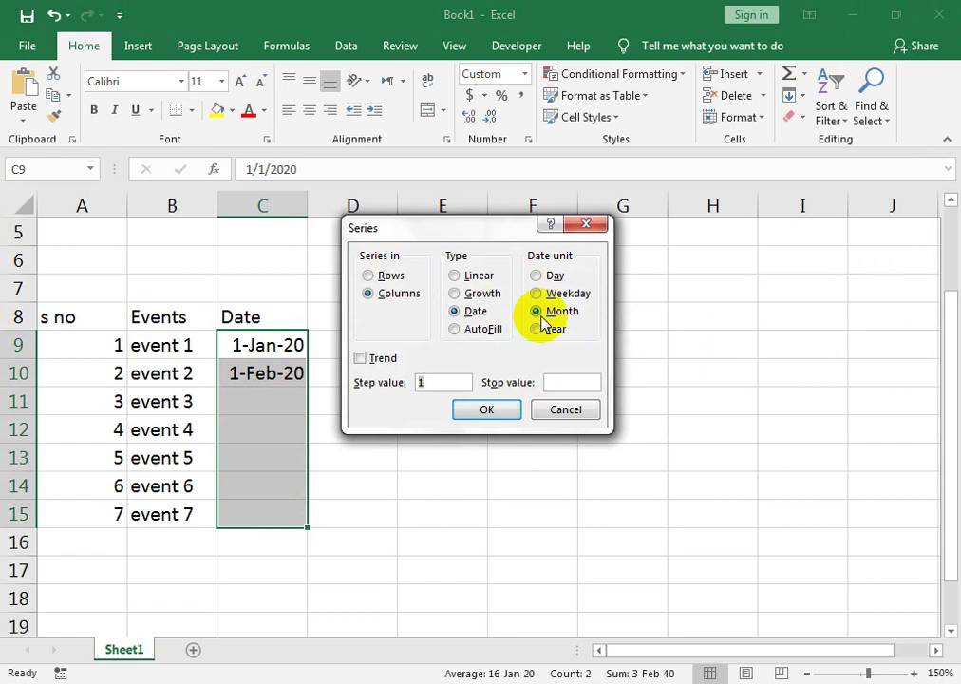
pyautogui.click(489, 417)
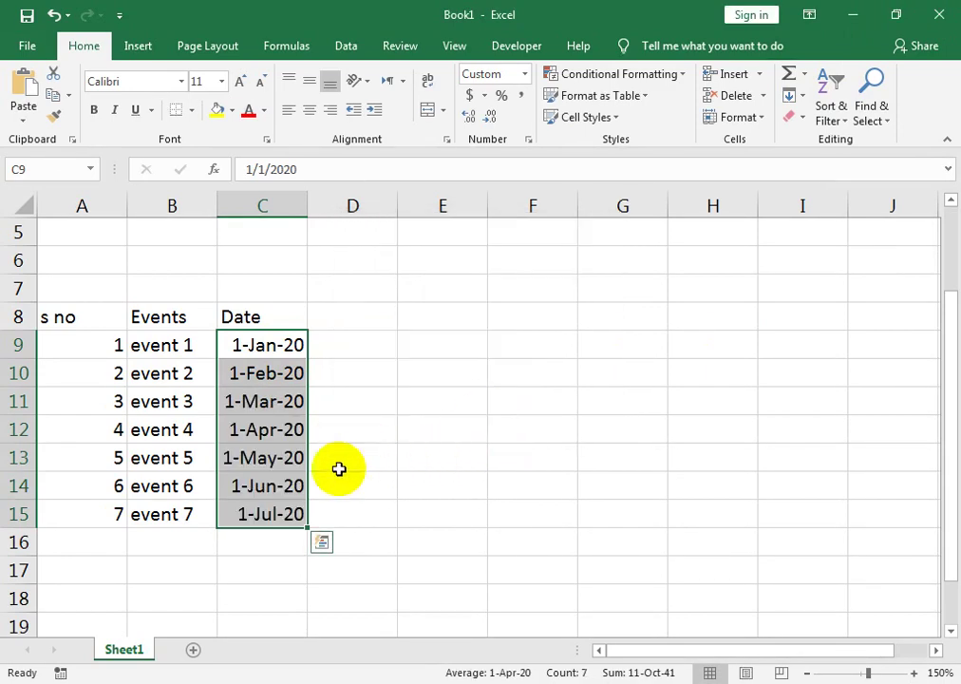
pyautogui.click(335, 429)
# - Change the day of the event 6 date in C14 to 25, making it 6/25/2020
pyautogui.click(242, 345)
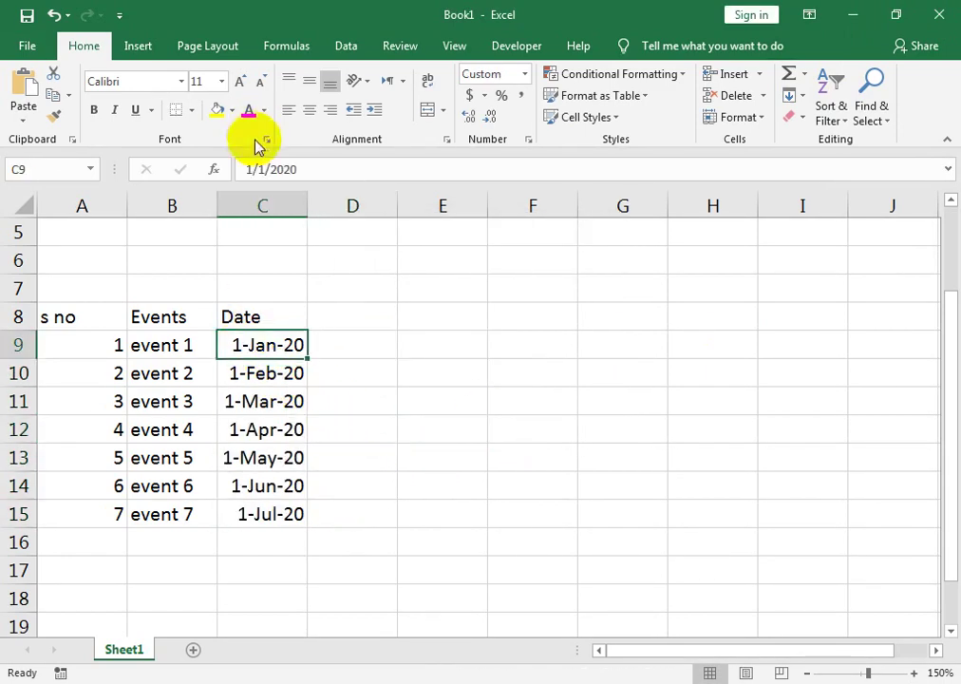
pyautogui.doubleClick(264, 169)
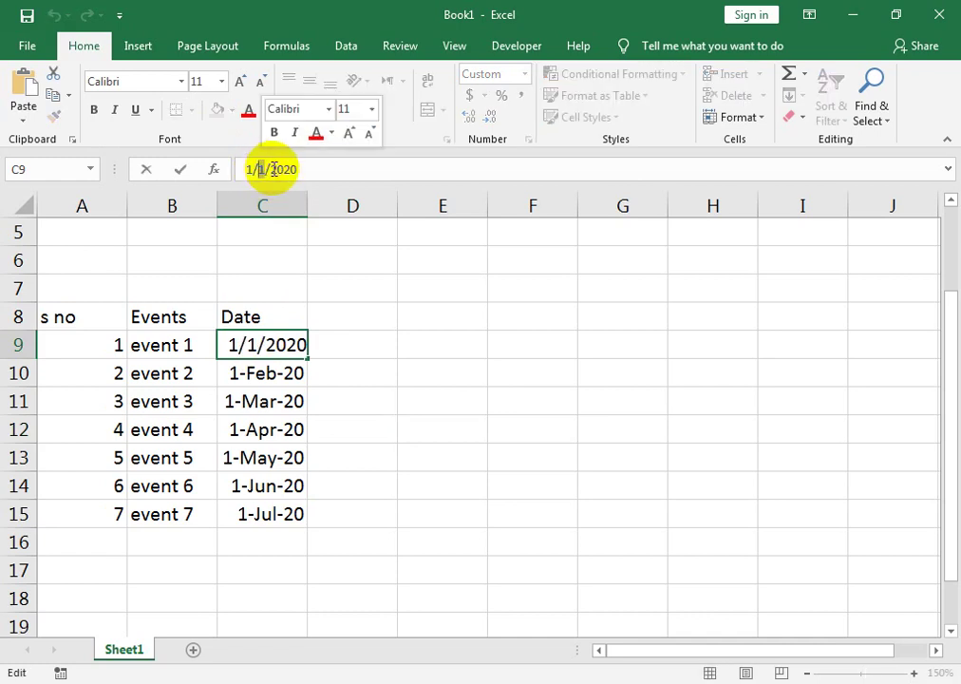
pyautogui.click(271, 486)
pyautogui.doubleClick(254, 487)
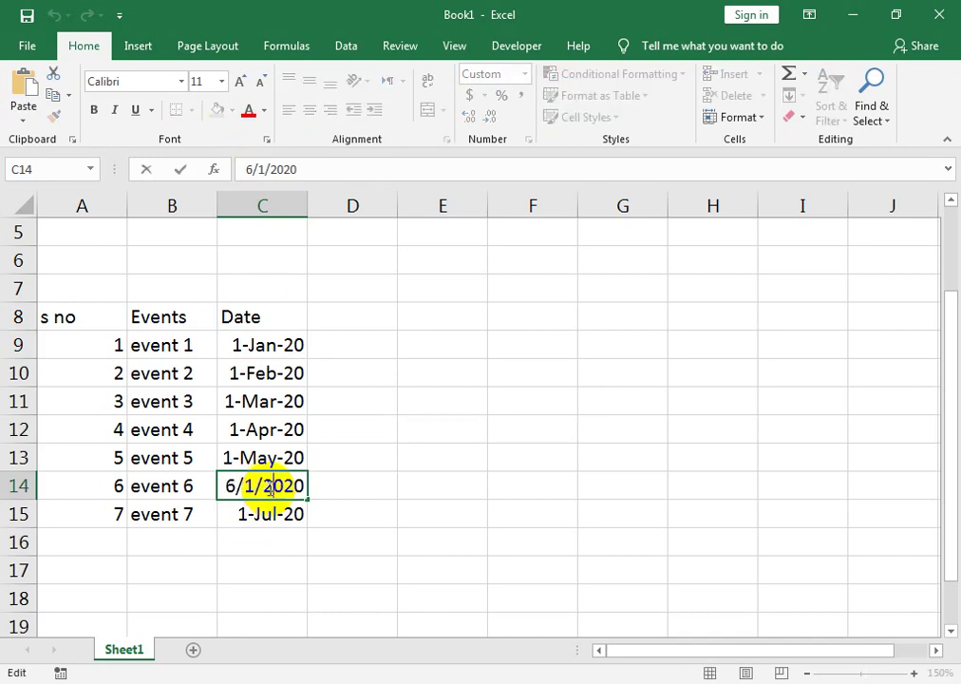
pyautogui.doubleClick(244, 485)
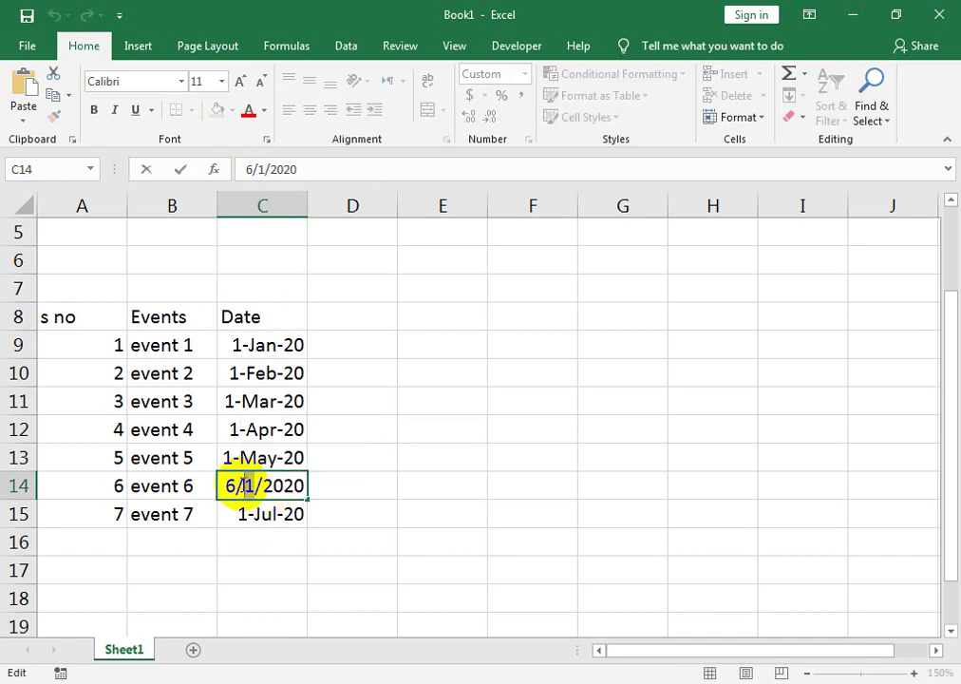
pyautogui.write('25')
pyautogui.press('Return')
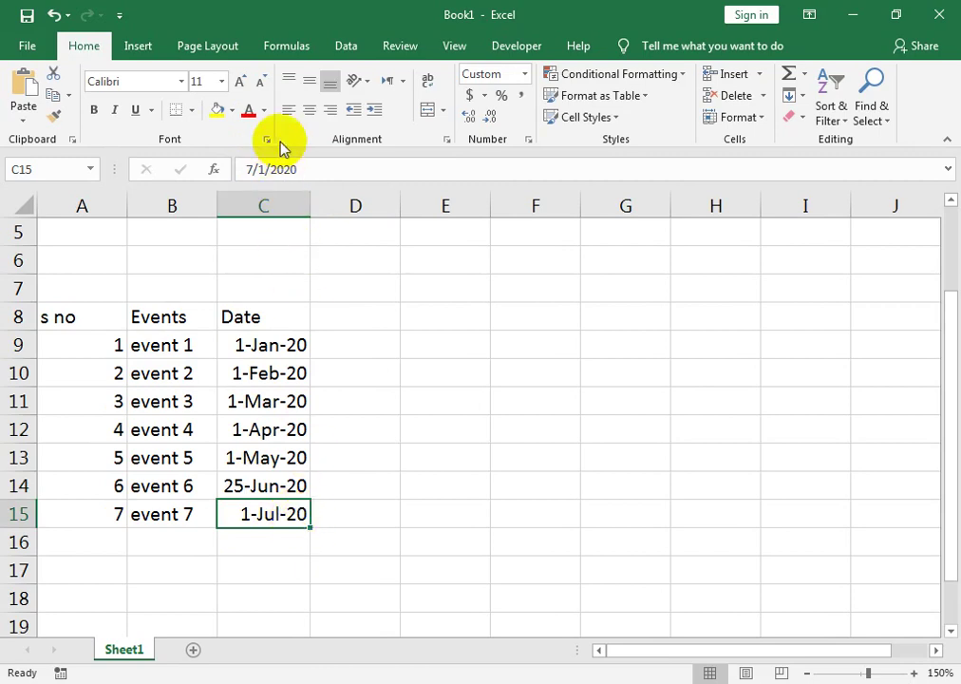
# - Change the day of the event 7 date in C15 to 30, making it 7/30/2020
pyautogui.click(259, 167)
pyautogui.doubleClick(263, 169)
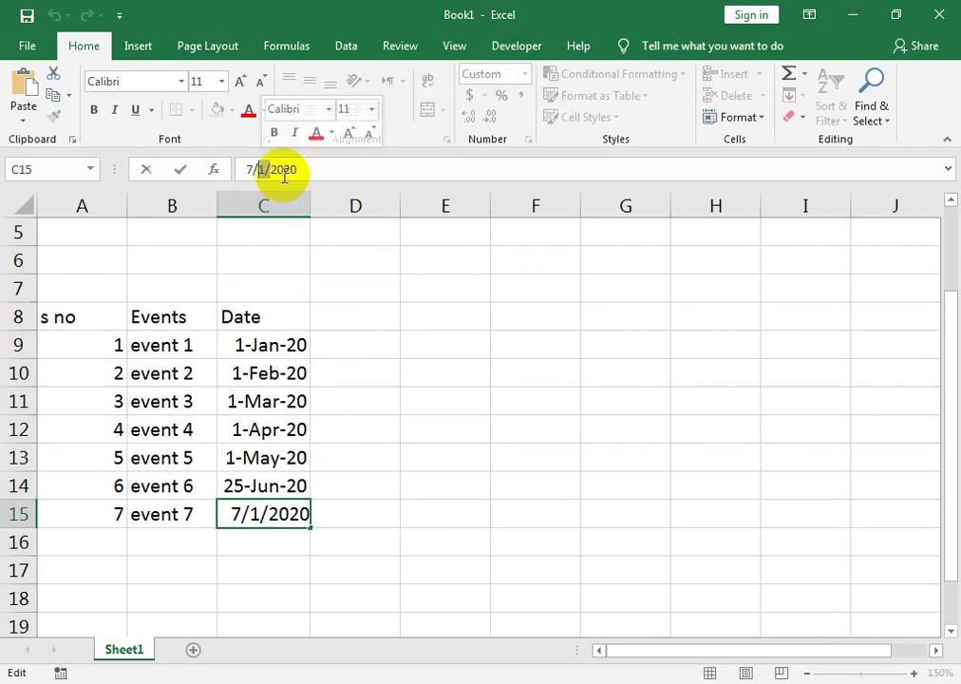
pyautogui.click(260, 167)
pyautogui.doubleClick(259, 168)
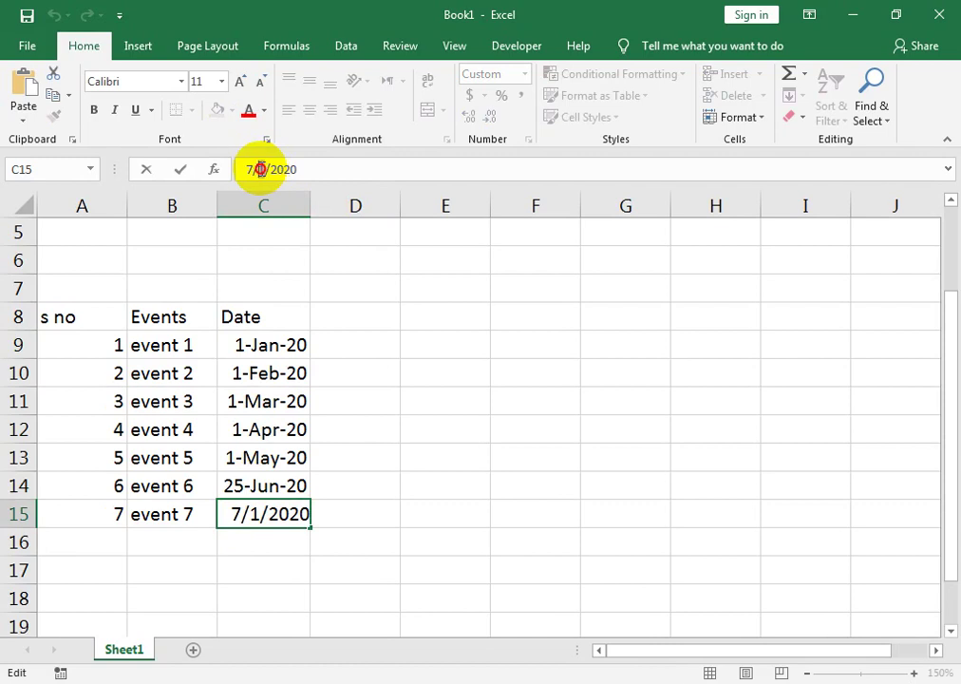
pyautogui.write('30')
pyautogui.press('Return')
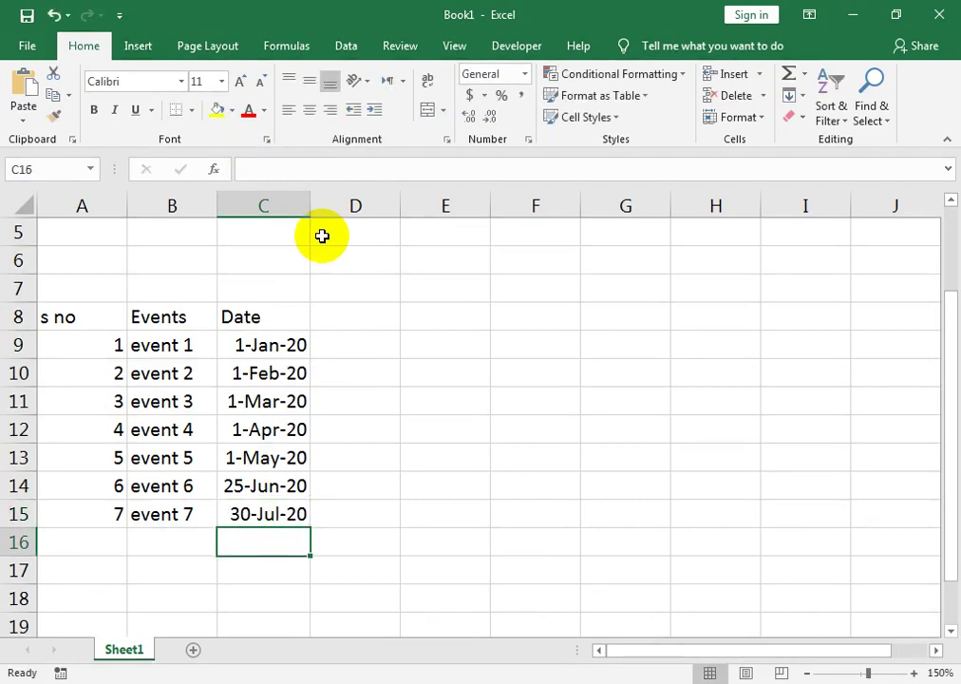
# - Enter the column header "Tickets Sold" in D8
pyautogui.click(356, 315)
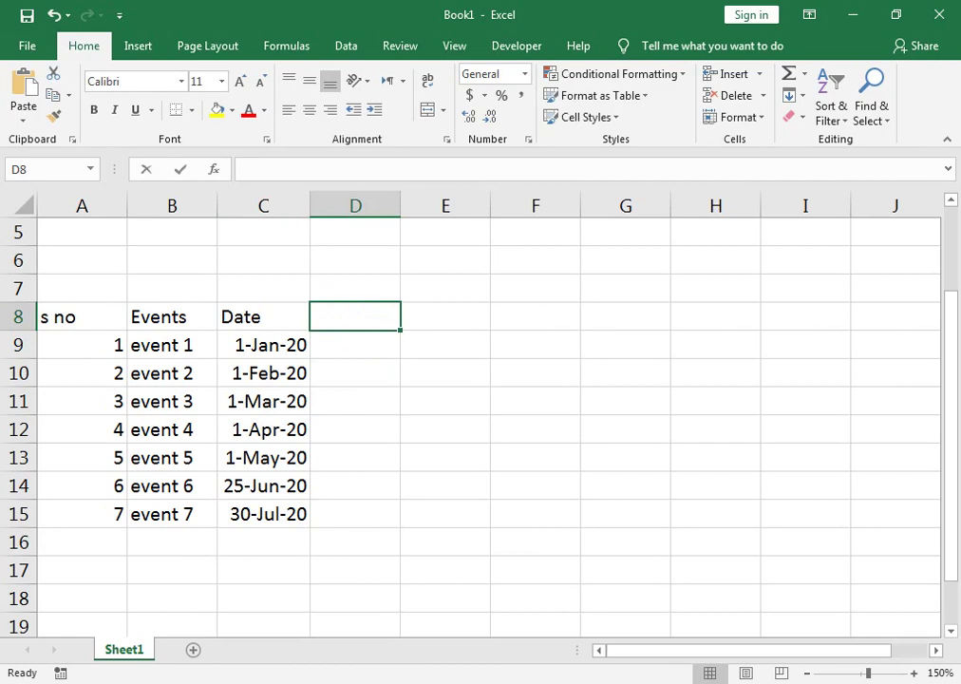
pyautogui.write('Ticks')
pyautogui.press('BackSpace')
pyautogui.write('e')
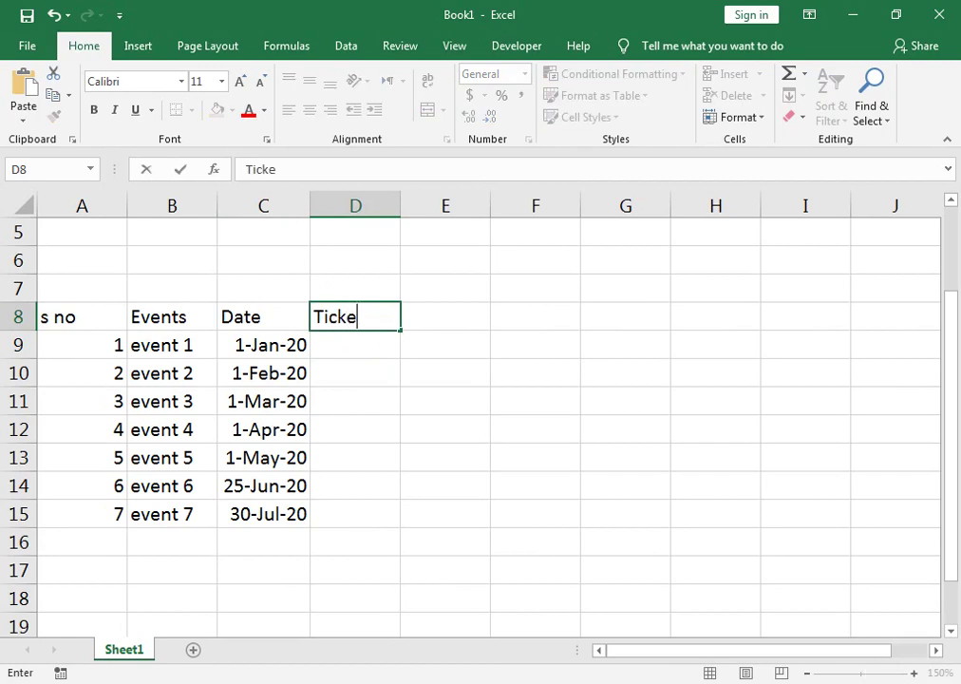
pyautogui.write('ts Slod')
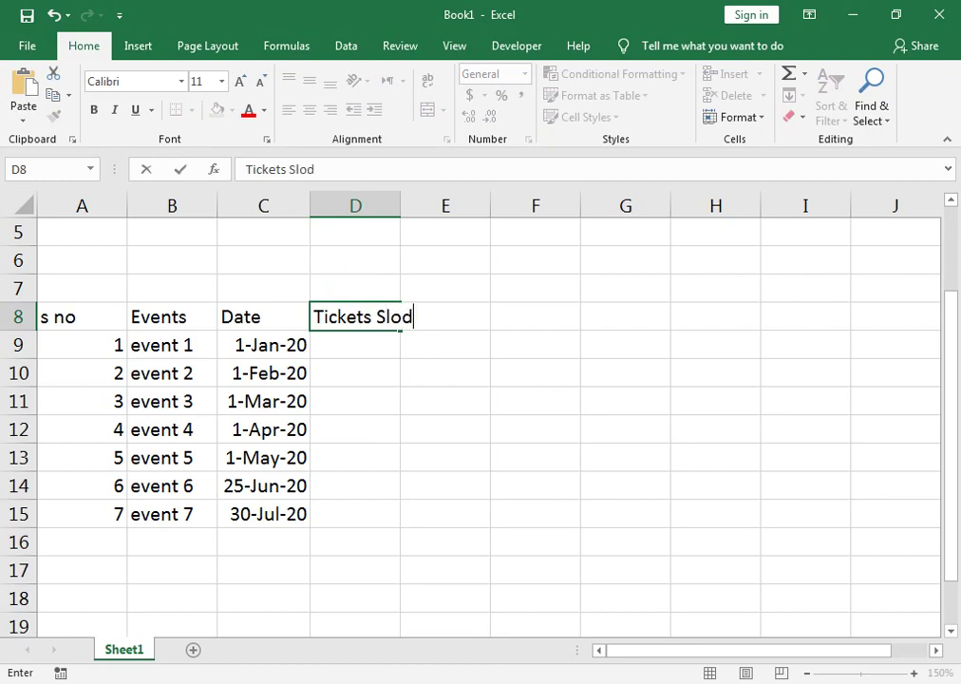
pyautogui.press('Tab')
pyautogui.hotkey('shift', 'Tab')
pyautogui.press('F2')
pyautogui.press('BackSpace')
pyautogui.press('BackSpace')
pyautogui.press('BackSpace')
pyautogui.write('old')
pyautogui.press('Tab')
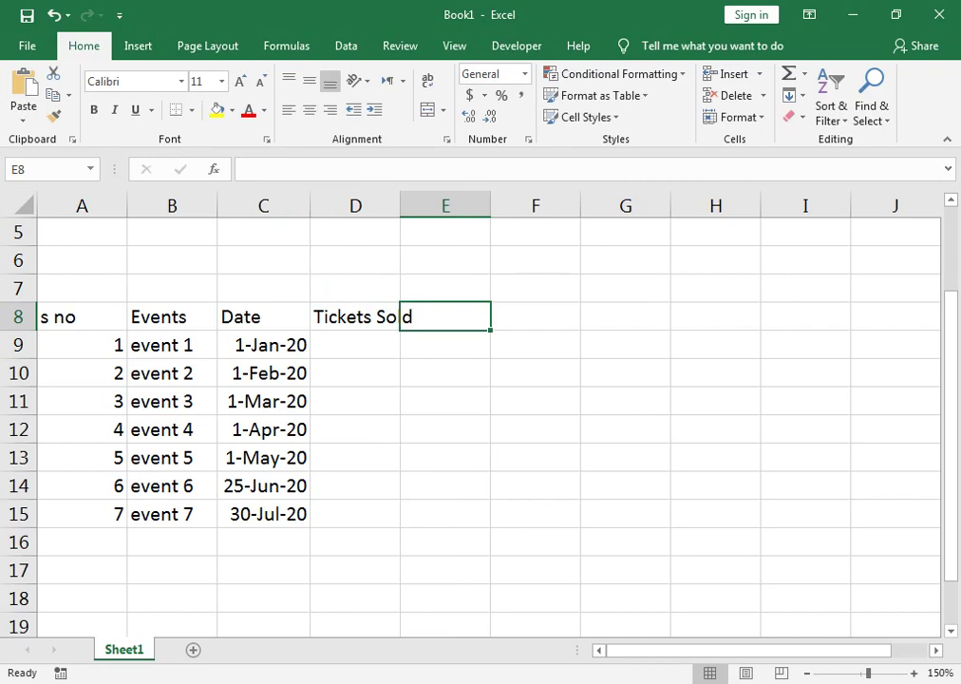
# - Enter the column header "% Sold" in E8
pyautogui.write('%o')
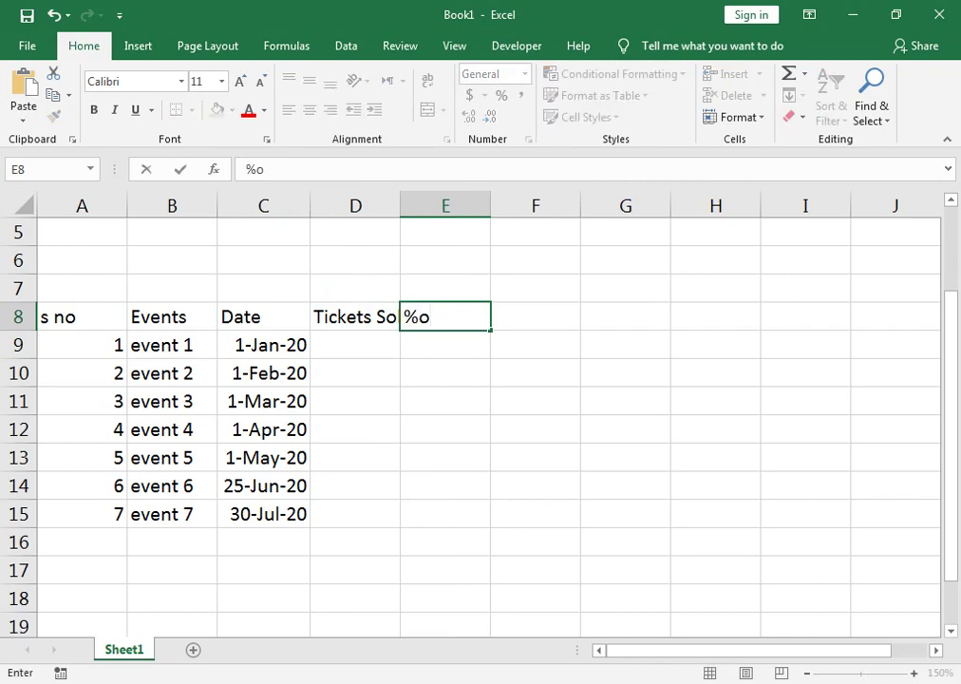
pyautogui.write(' D')
pyautogui.press('BackSpace')
pyautogui.write('Sold')
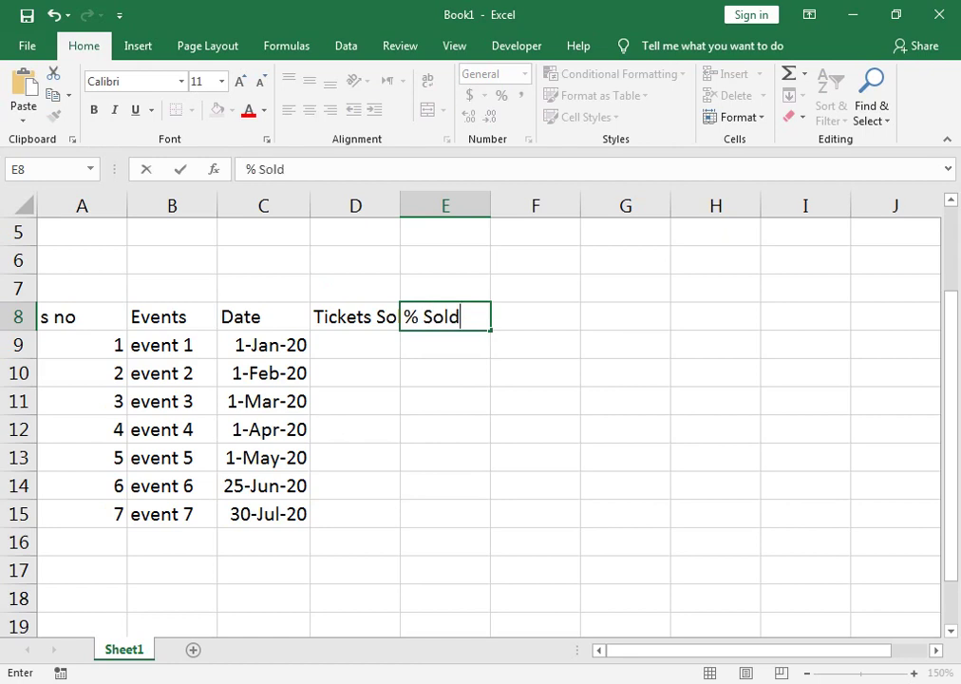
pyautogui.press('Tab')
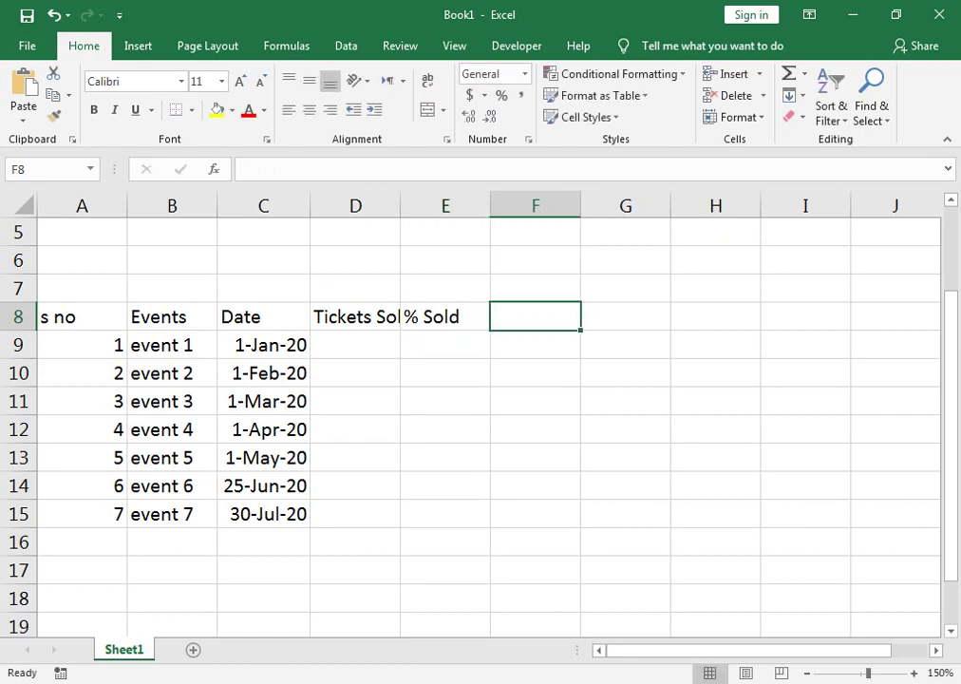
# - Enter the column header "Ramianing Tickets" in F8
pyautogui.write('Ramianing ')
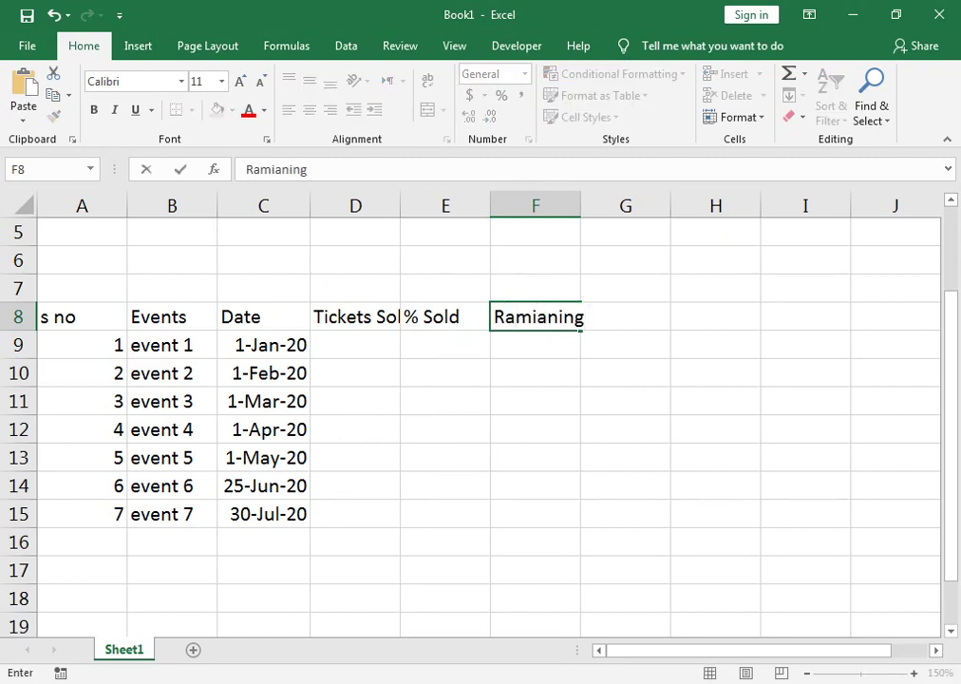
pyautogui.write('Tickets')
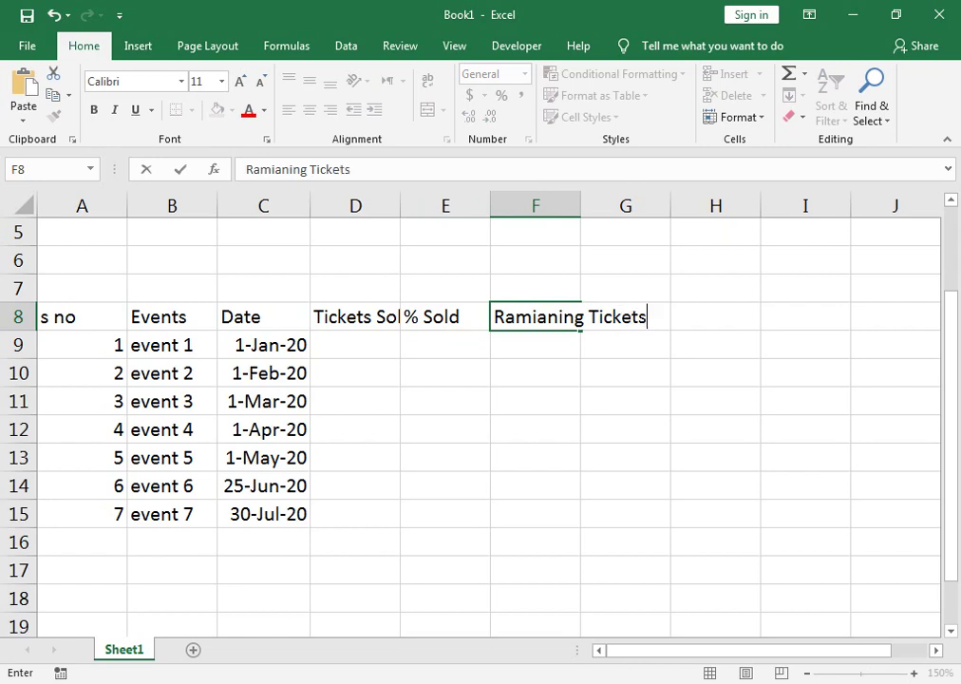
pyautogui.press('Tab')
# - Wrap the text in row 8 and format A8:I8 as bold 10-point text, centered horizontally and vertically
pyautogui.click(10, 311)
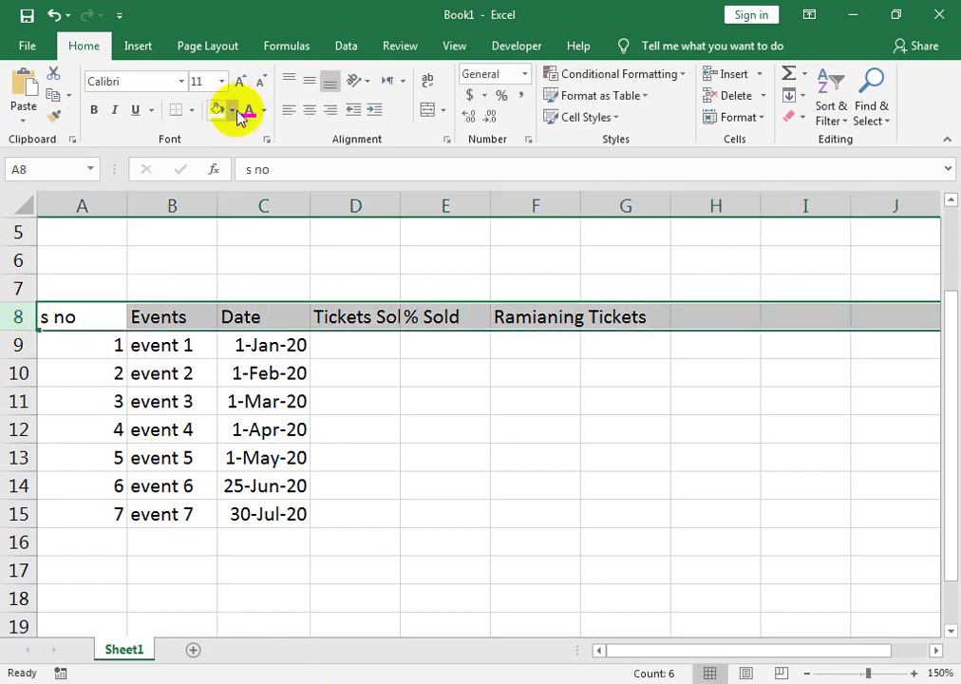
pyautogui.click(427, 82)
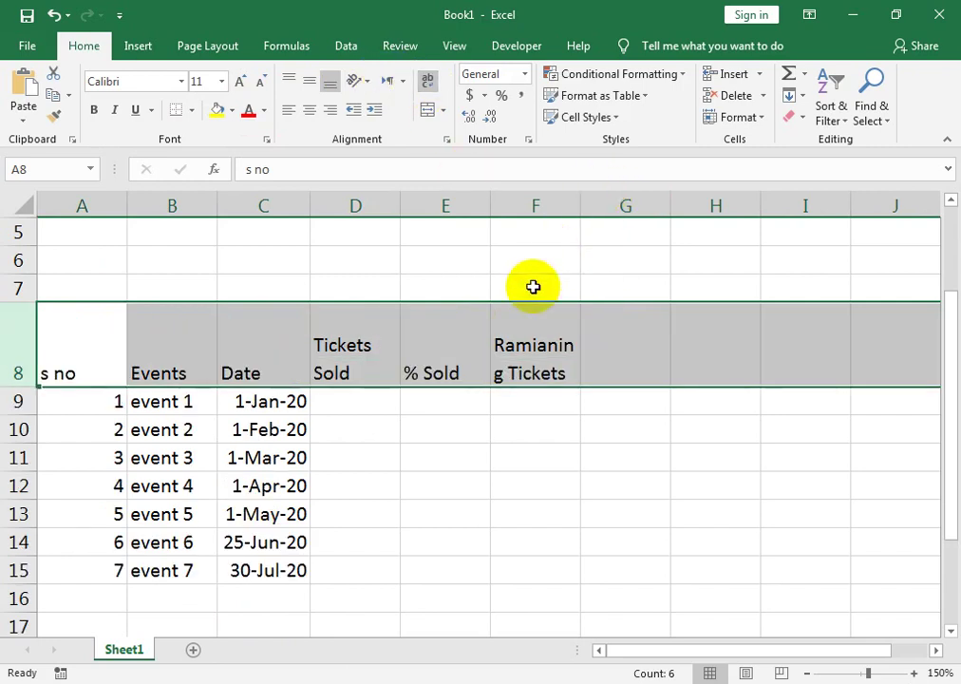
pyautogui.moveTo(110, 335); pyautogui.dragTo(770, 348)
pyautogui.click(310, 111)
pyautogui.click(308, 82)
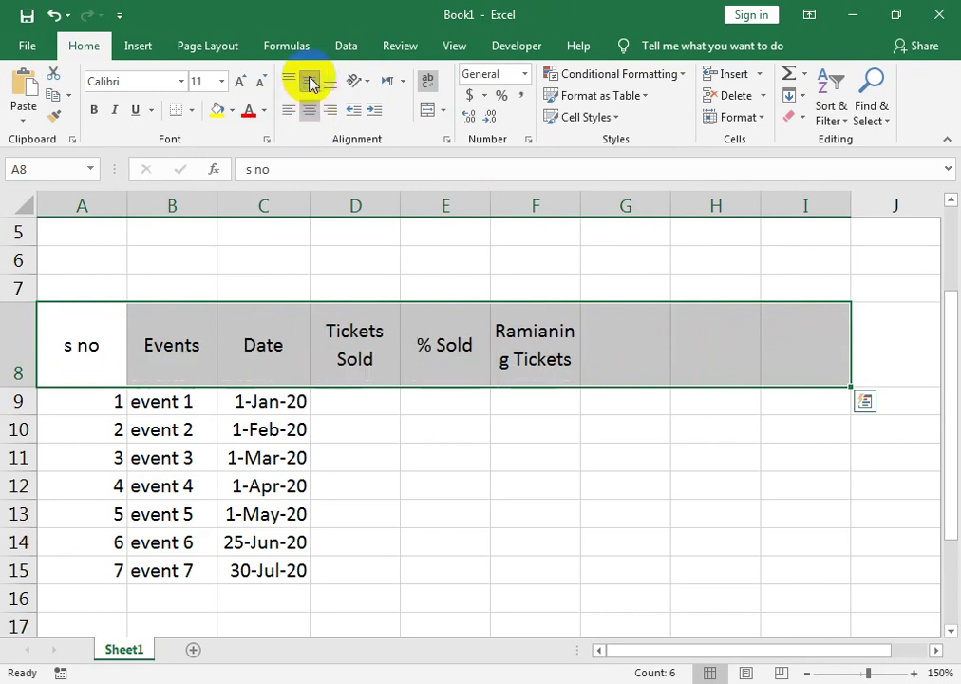
pyautogui.click(257, 82)
pyautogui.click(93, 110)
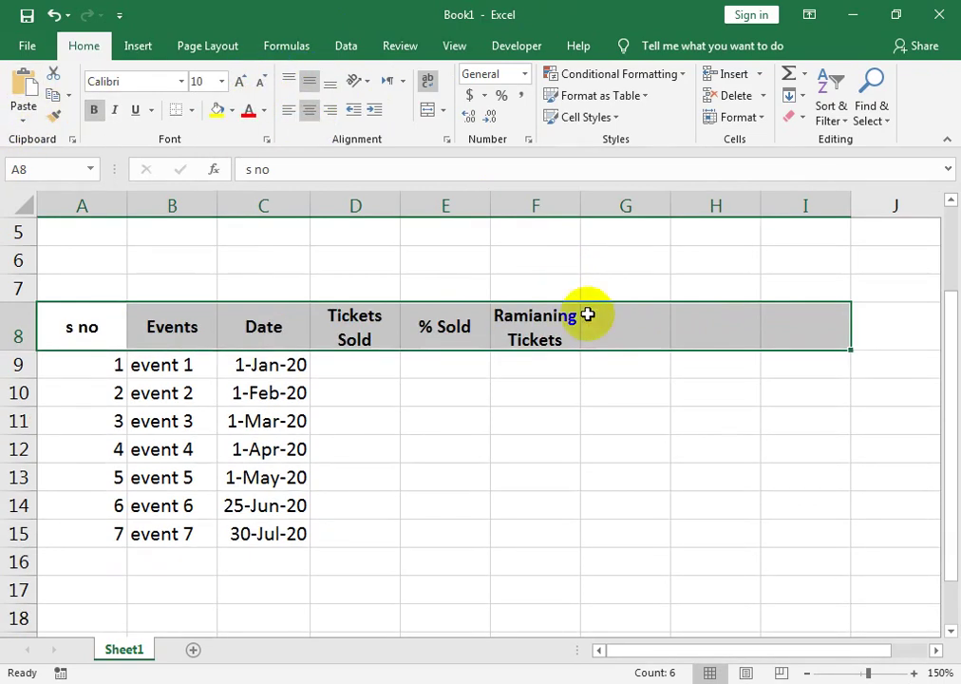
# - Enter the column header "% Of Tickets Sale" in G8
pyautogui.click(619, 344)
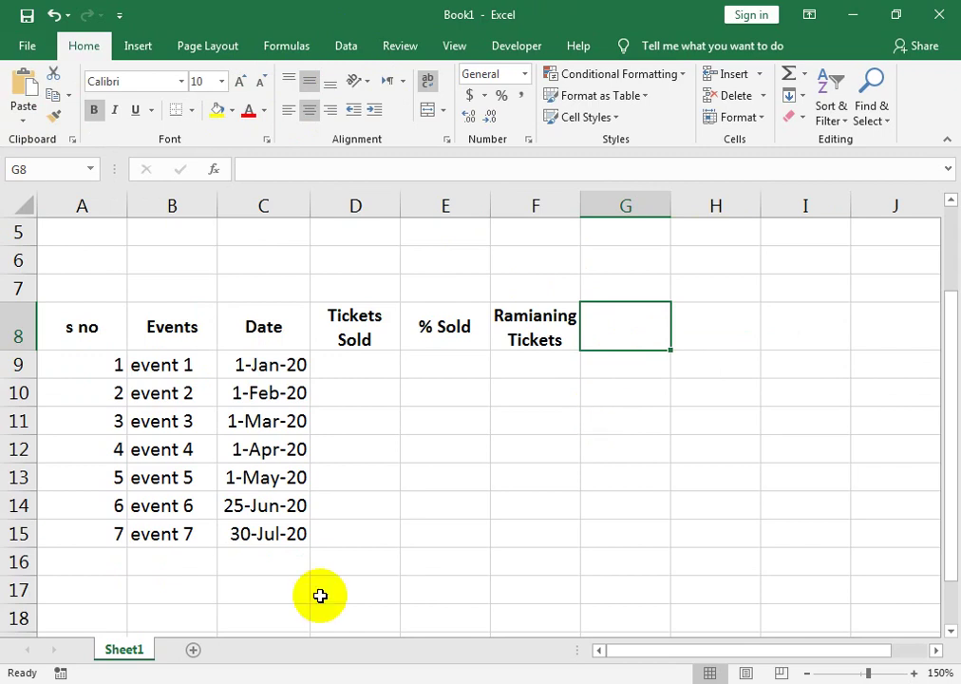
pyautogui.write('%')
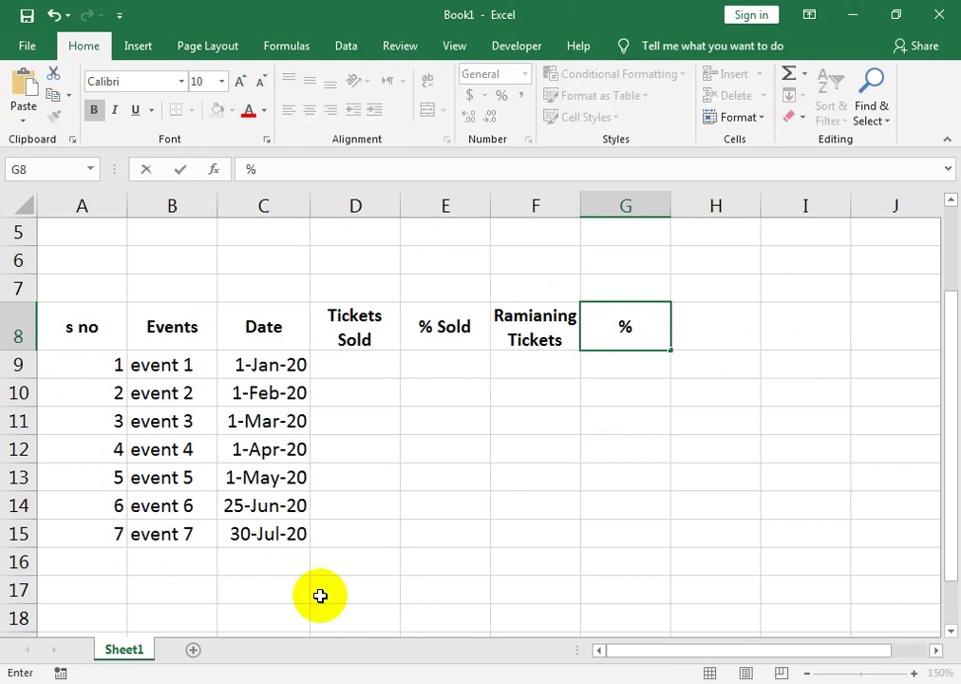
pyautogui.write(' o')
pyautogui.press('BackSpace')
pyautogui.write('Of Tik')
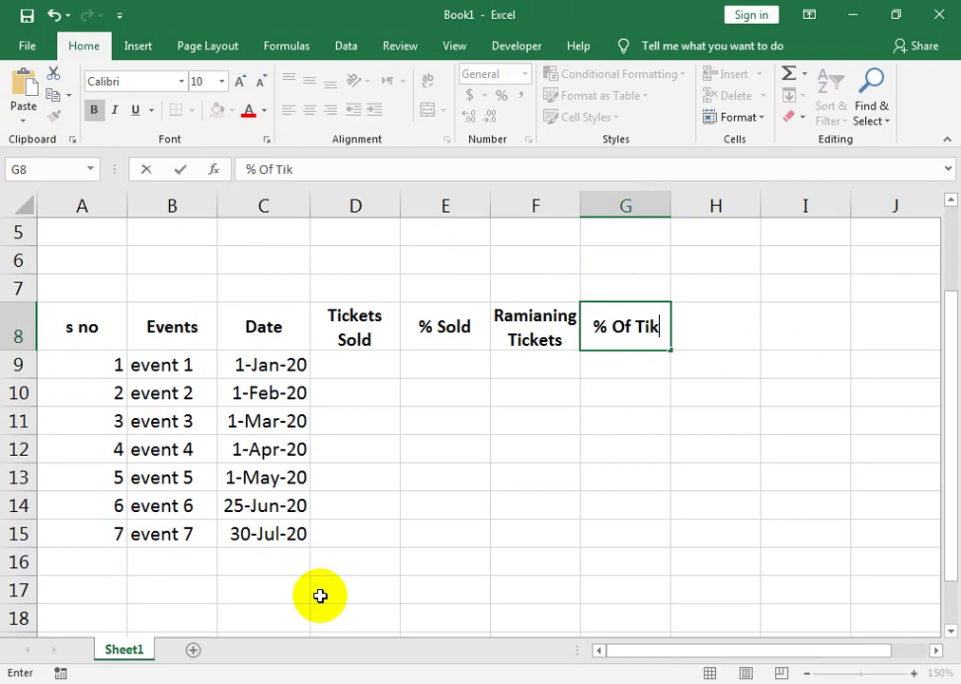
pyautogui.press('BackSpace')
pyautogui.write('cjets')
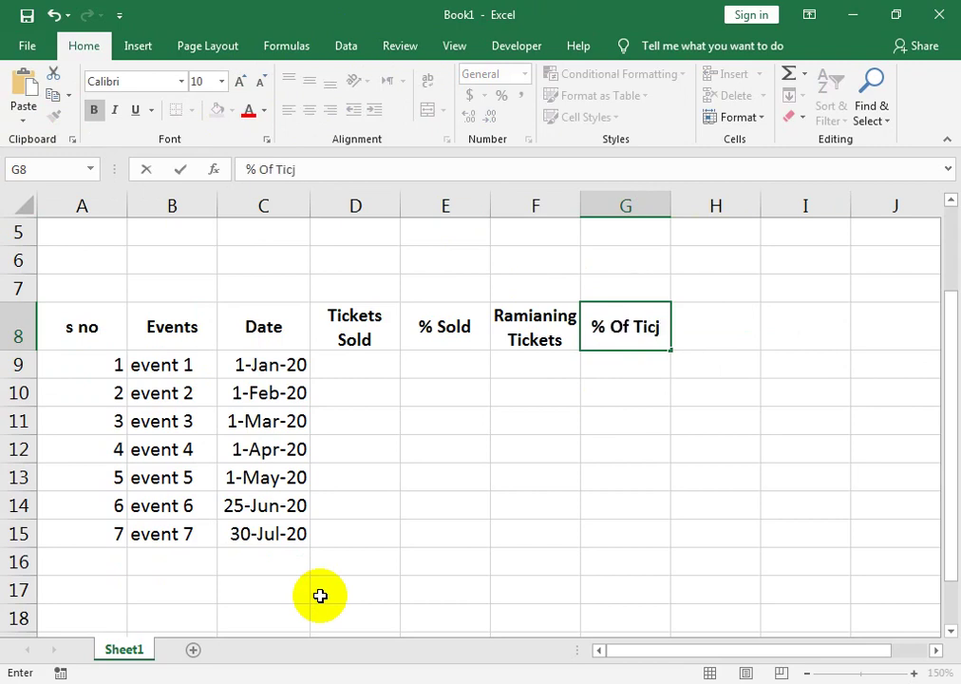
pyautogui.press('BackSpace')
pyautogui.press('BackSpace')
pyautogui.press('BackSpace')
pyautogui.press('BackSpace')
pyautogui.press('BackSpace')
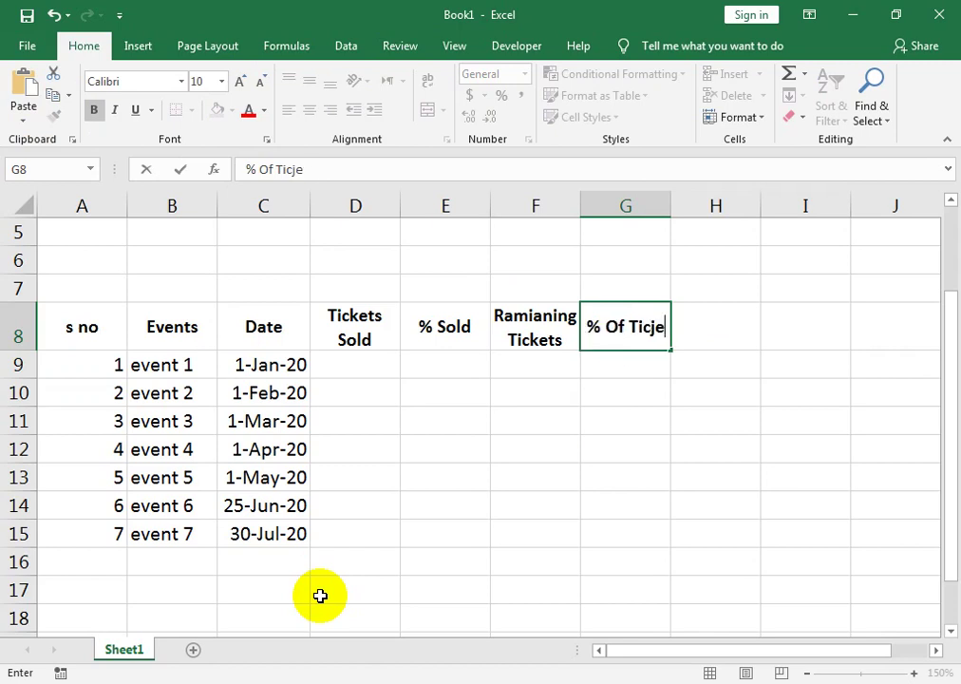
pyautogui.write('ke')
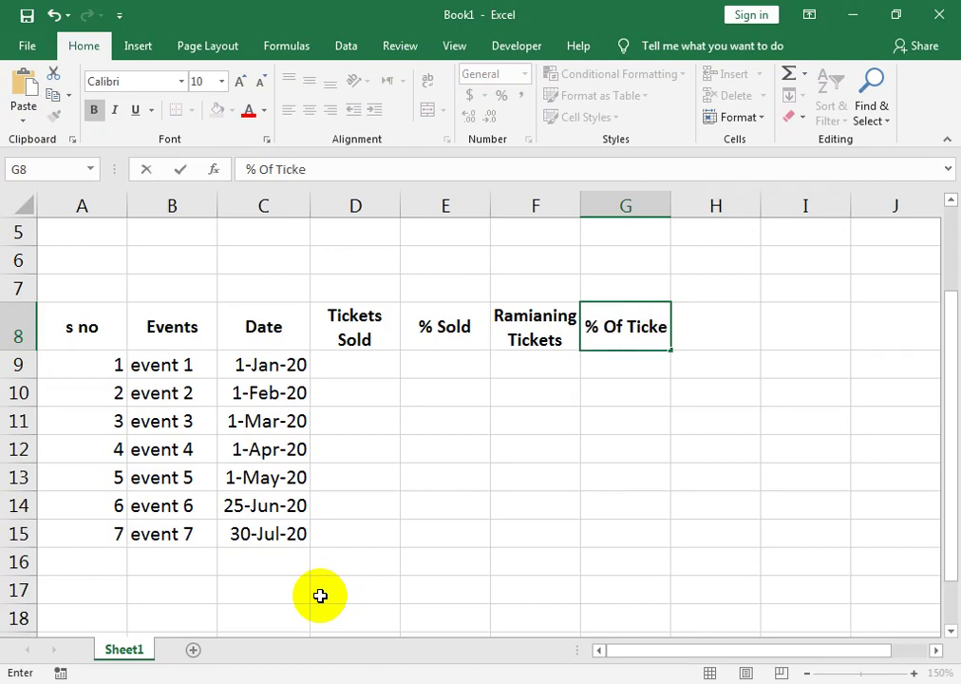
pyautogui.write('ts Sale')
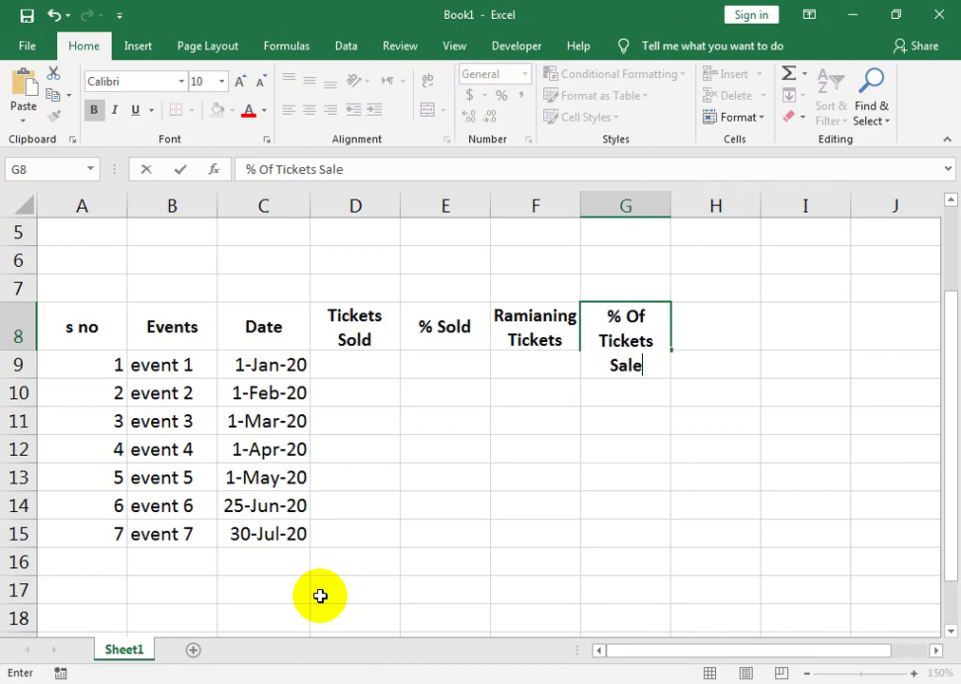
pyautogui.press('Tab')
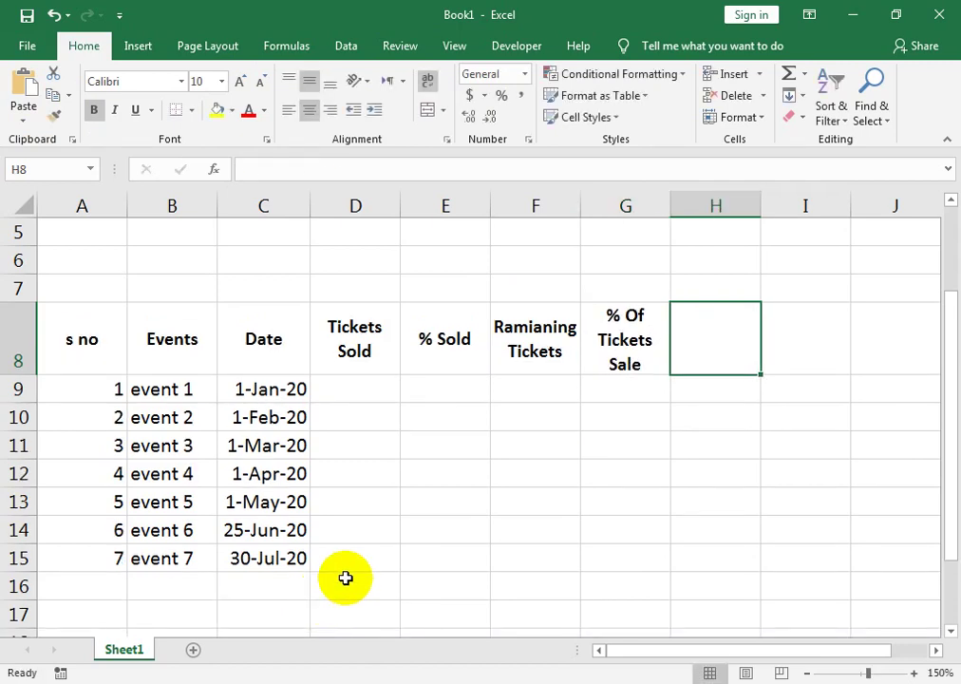
# - Enter the column header "Reports" in H8
pyautogui.write('Re')
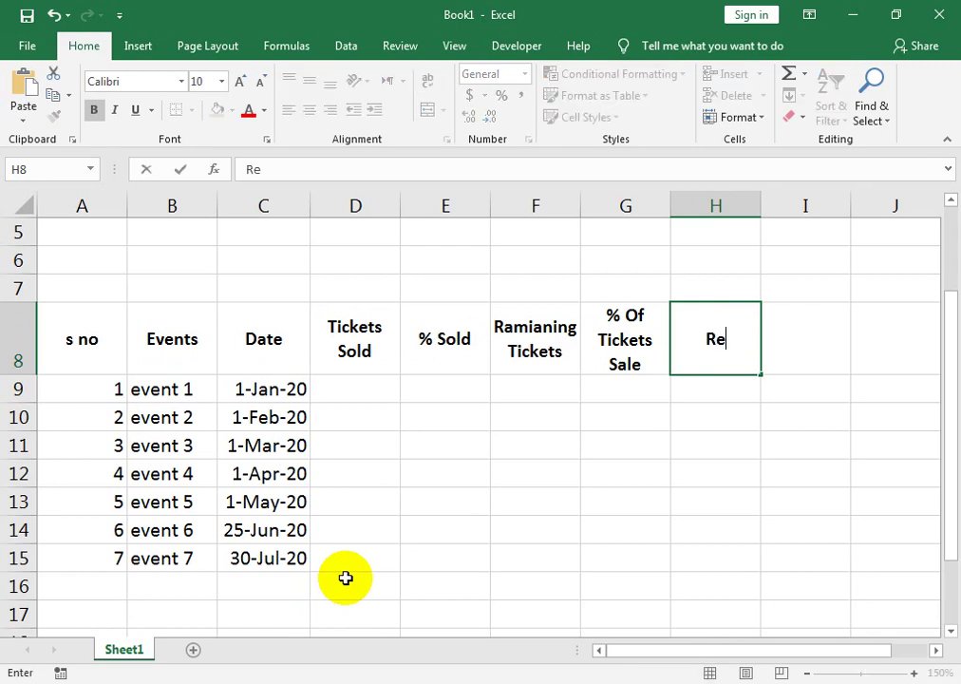
pyautogui.write('ports')
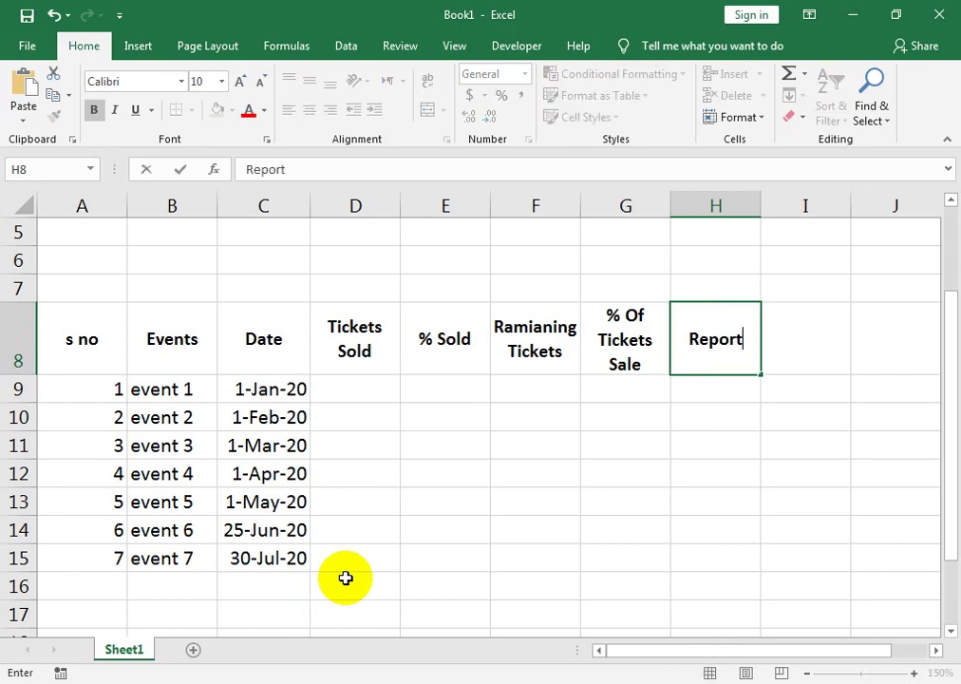
pyautogui.press('Return')
pyautogui.press('Left')
pyautogui.press('Left')
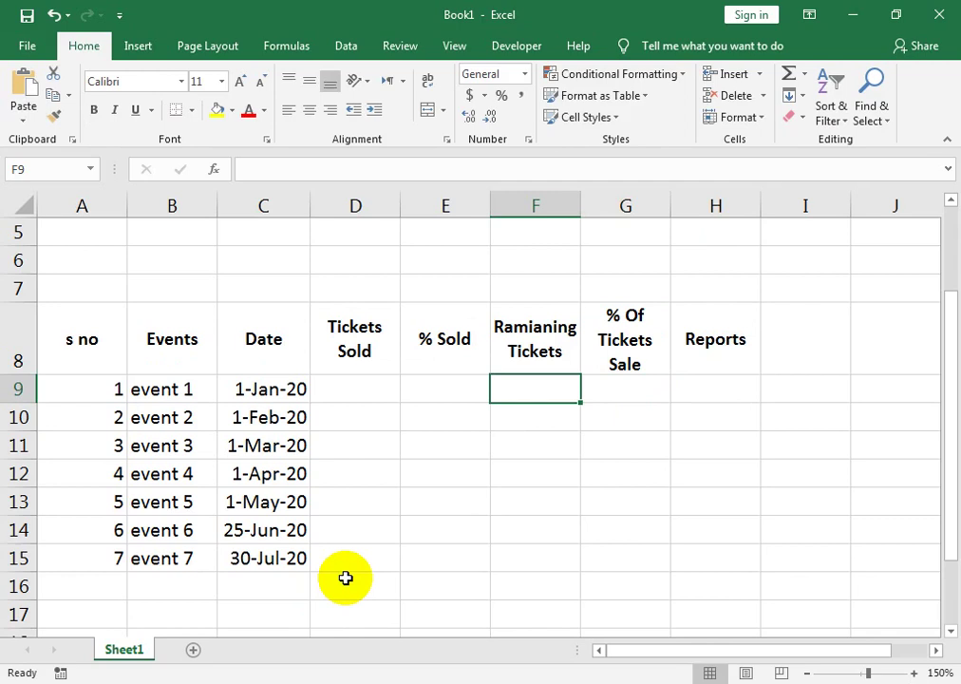
# - Apply all borders to the table range A8:H15
pyautogui.moveTo(56, 318); pyautogui.dragTo(681, 556)
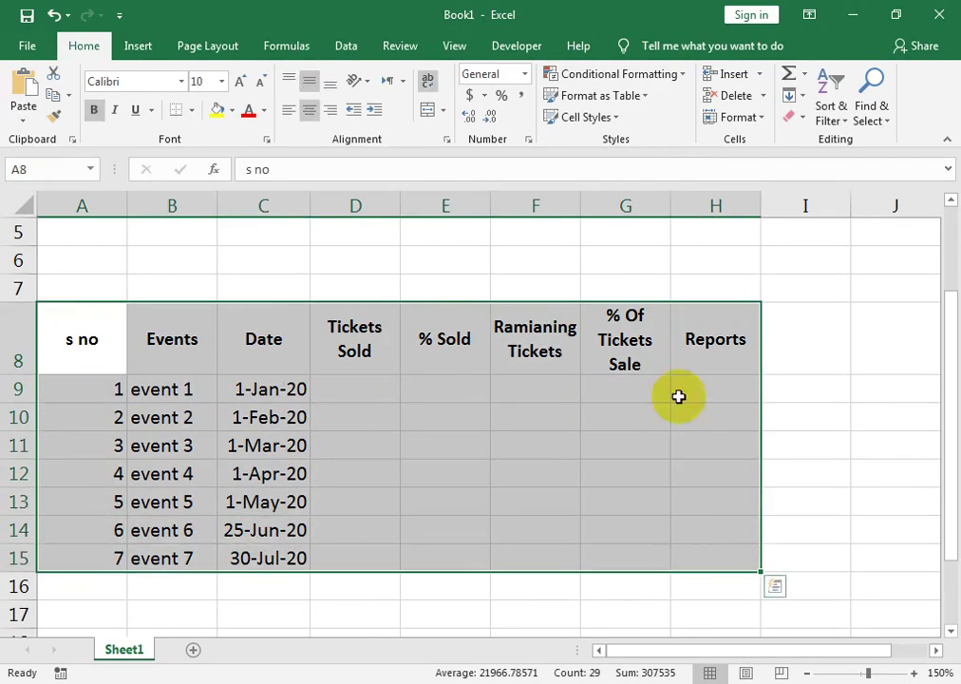
pyautogui.click(191, 110)
pyautogui.click(228, 270)
# - Add thick outside borders around the whole table A8:H15 and around the header row A8:H8
pyautogui.moveTo(118, 309); pyautogui.dragTo(701, 556)
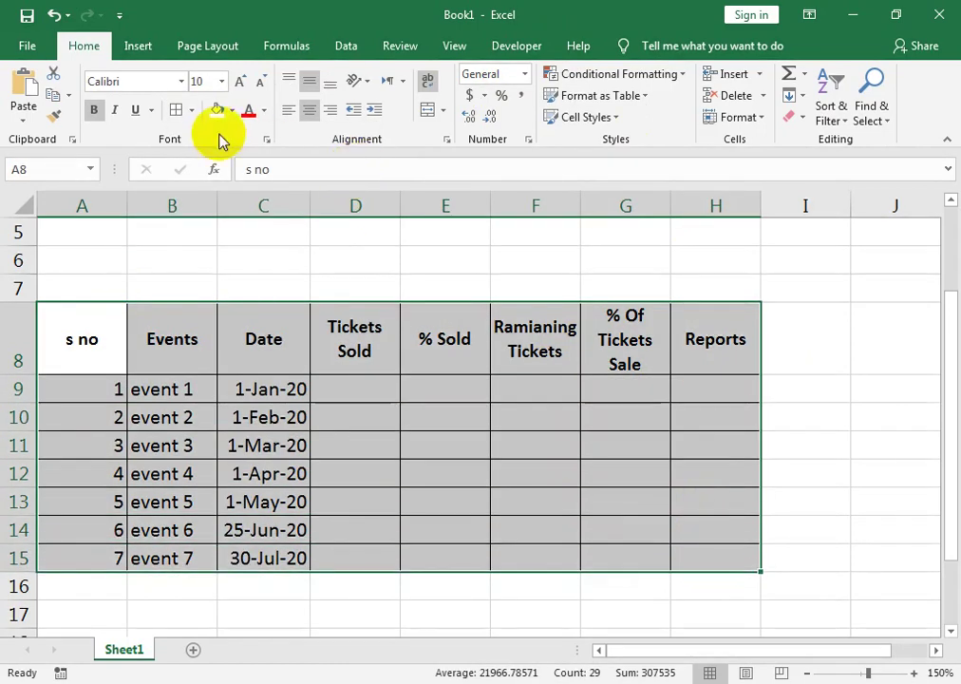
pyautogui.click(191, 110)
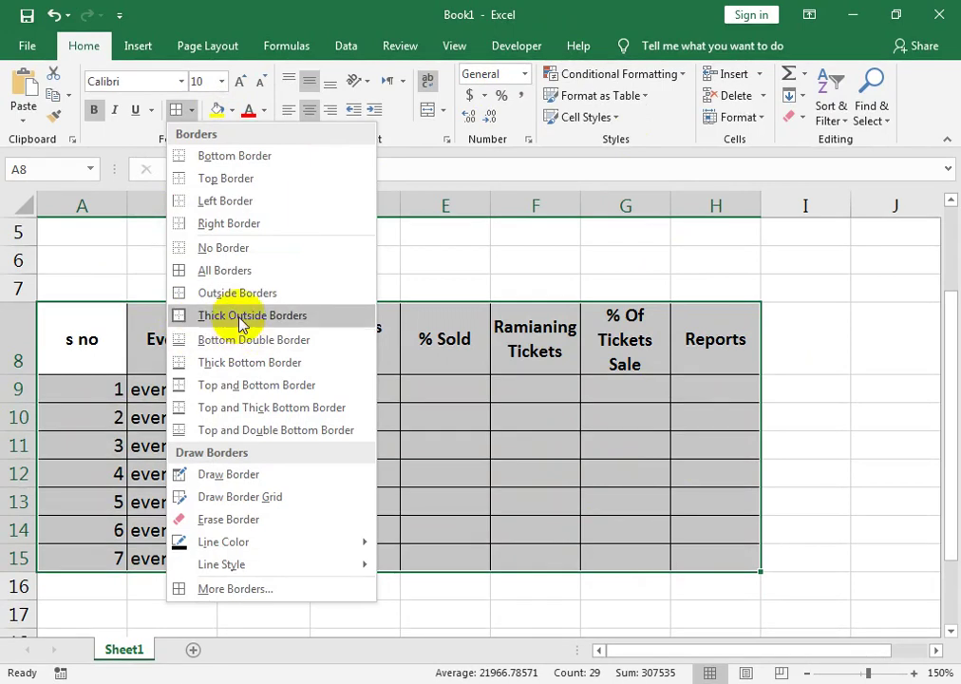
pyautogui.click(240, 316)
pyautogui.moveTo(95, 337); pyautogui.dragTo(751, 338)
pyautogui.click(179, 110)
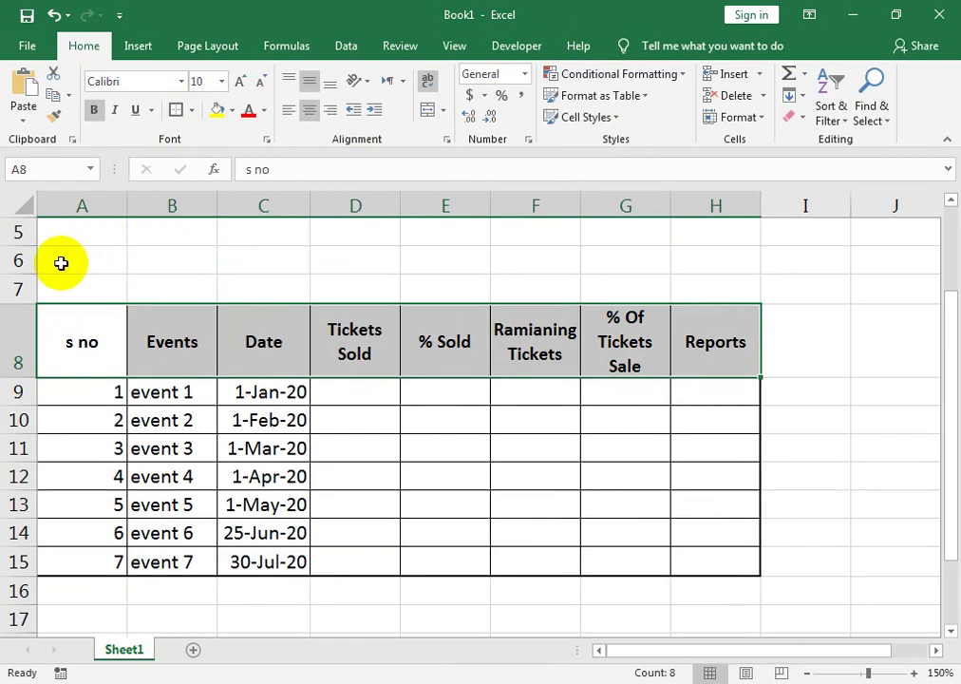
# - Make row 6 taller and enter the label "Capicity" in A6 with the value 500 in B6
pyautogui.moveTo(26, 273); pyautogui.dragTo(680, 287)
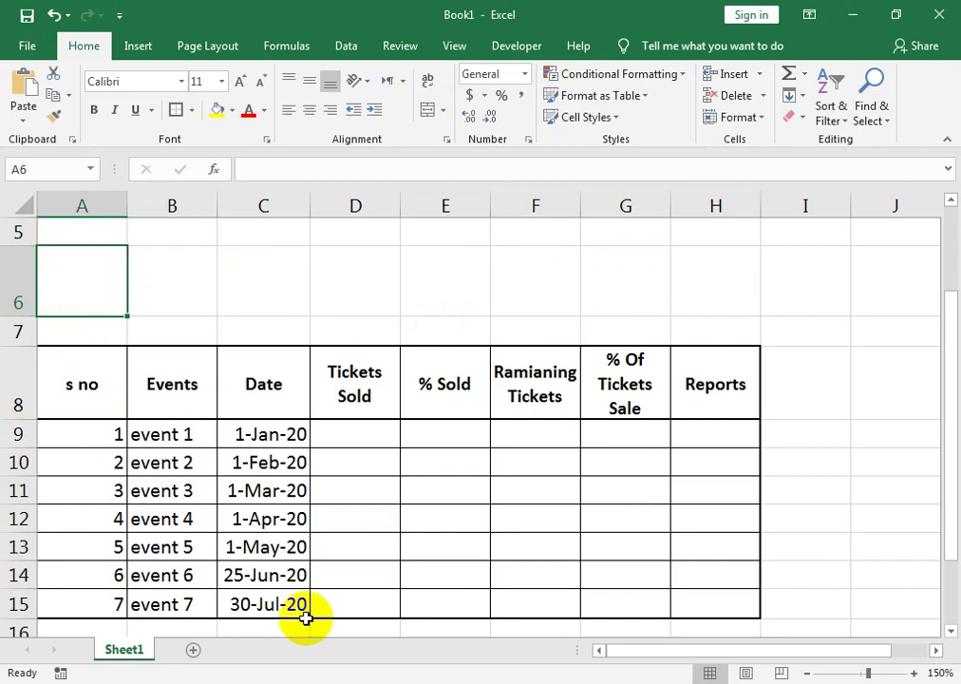
pyautogui.write('Capicty')
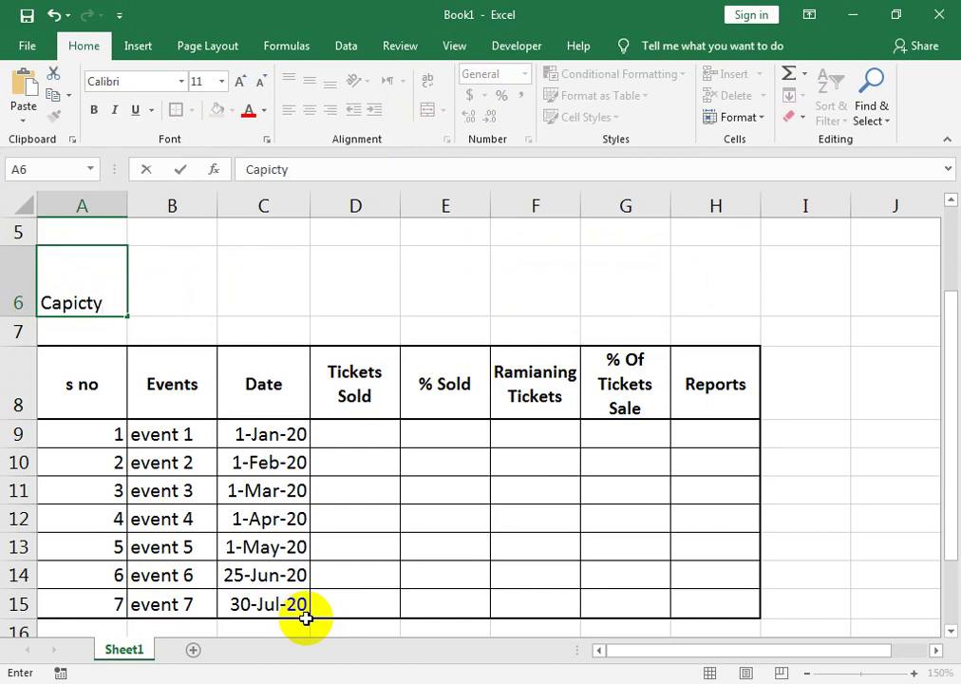
pyautogui.press('Tab')
pyautogui.press('Left')
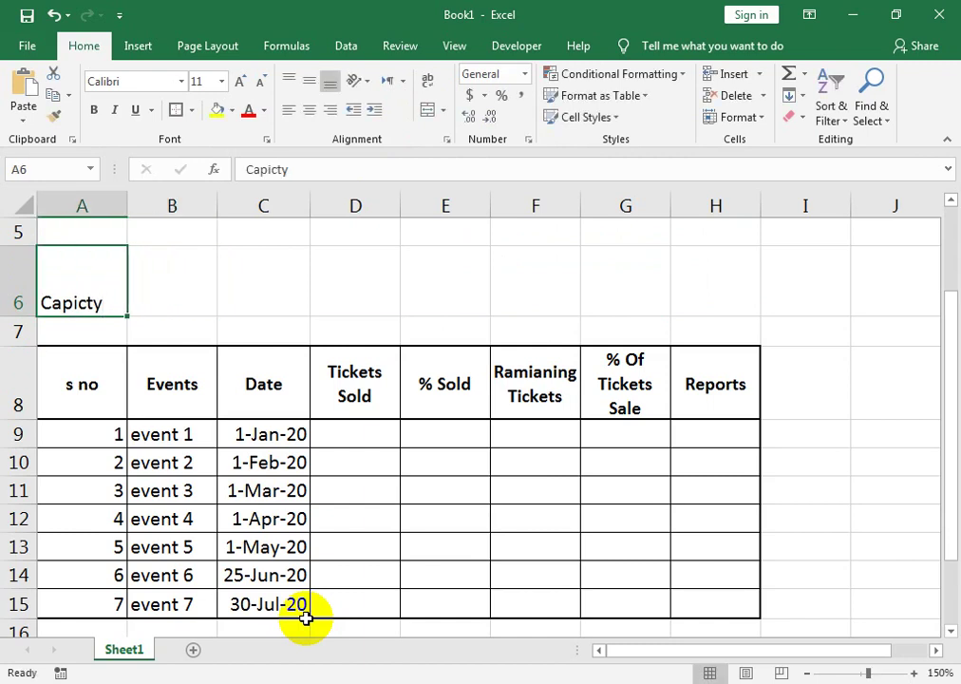
pyautogui.press('F2')
pyautogui.press('BackSpace')
pyautogui.press('BackSpace')
pyautogui.press('BackSpace')
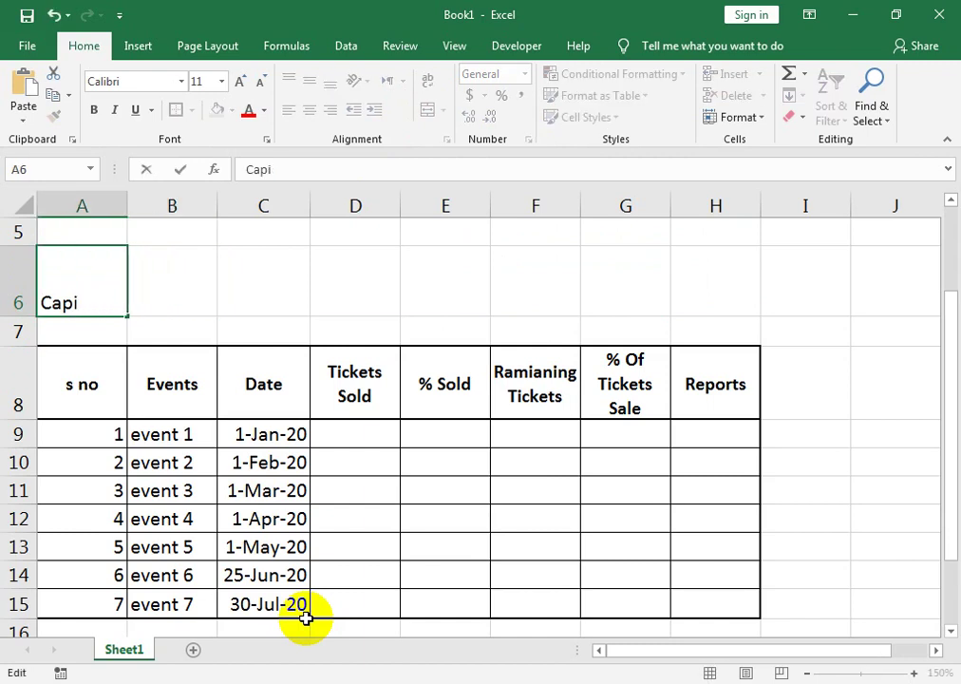
pyautogui.write('city')
pyautogui.press('Tab')
pyautogui.write('500')
pyautogui.press('Return')
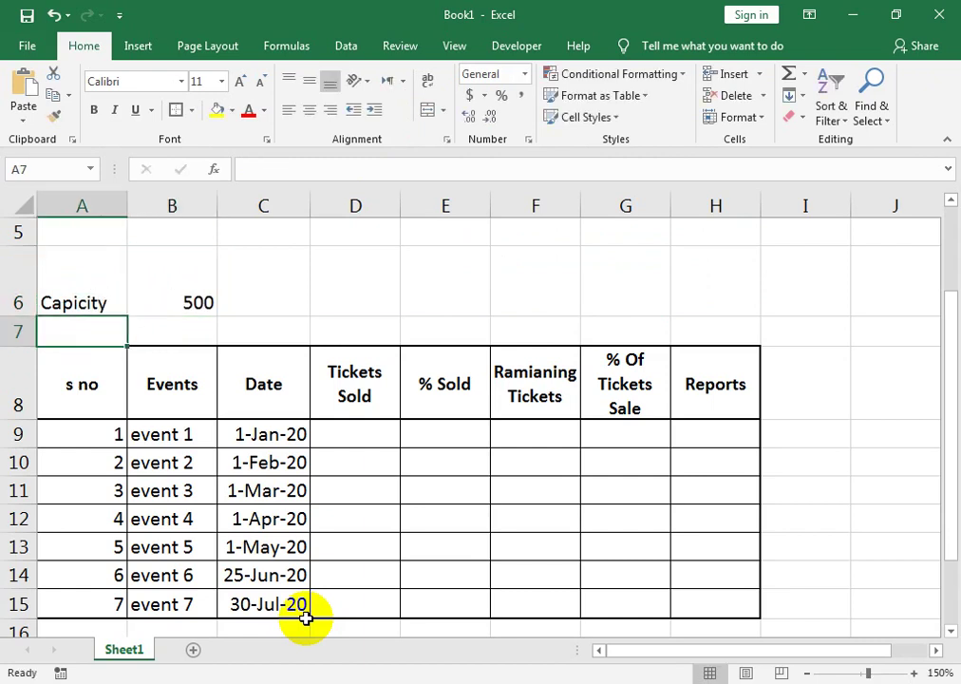
# - Center the capacity label and value in A6:B6 horizontally and vertically
pyautogui.moveTo(104, 286); pyautogui.dragTo(167, 276)
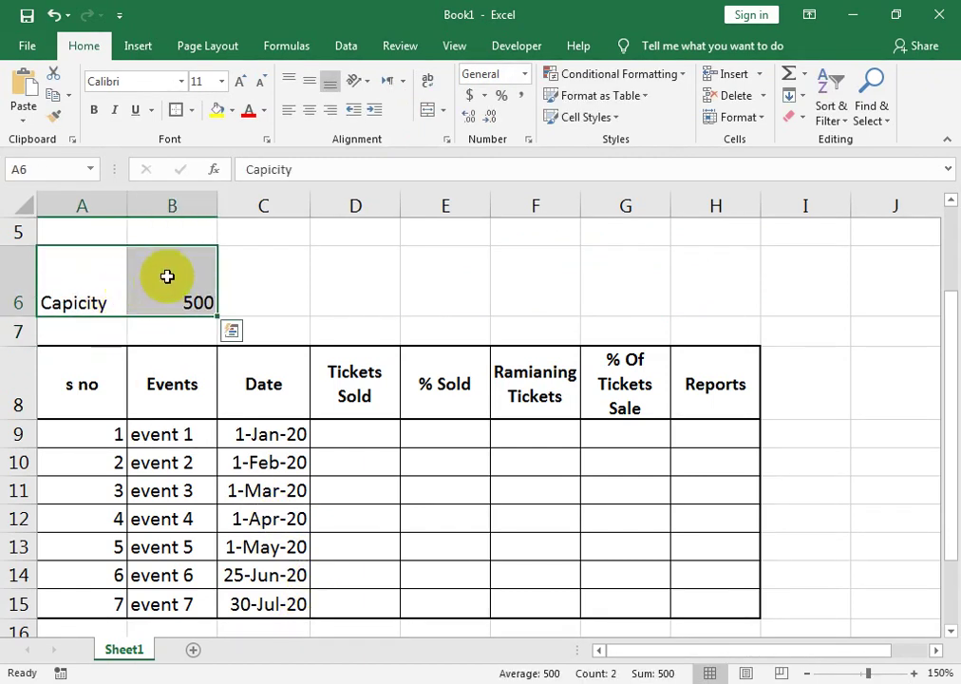
pyautogui.click(309, 110)
pyautogui.click(306, 83)
# - Set the font name of A6:B6 to "I" and make both cells bold
pyautogui.click(139, 82)
pyautogui.write('I+')
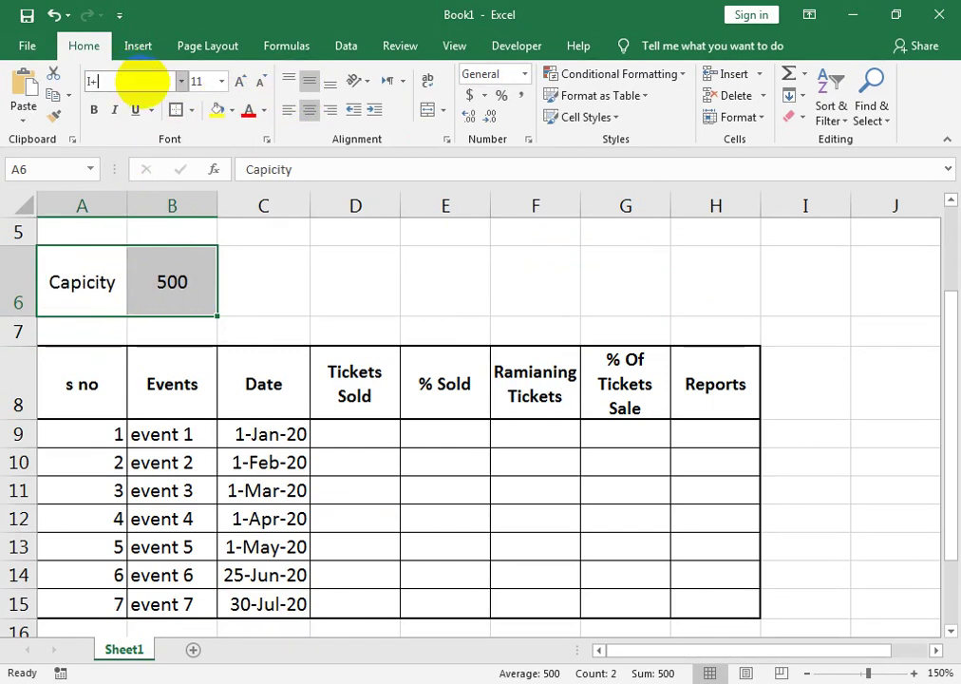
pyautogui.press('BackSpace')
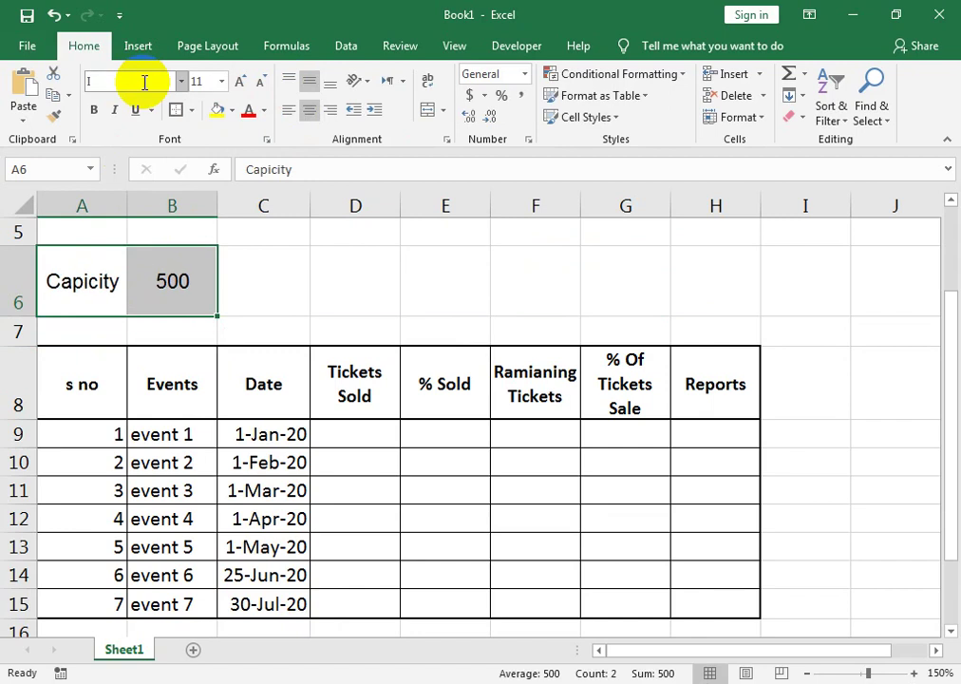
pyautogui.click(94, 109)
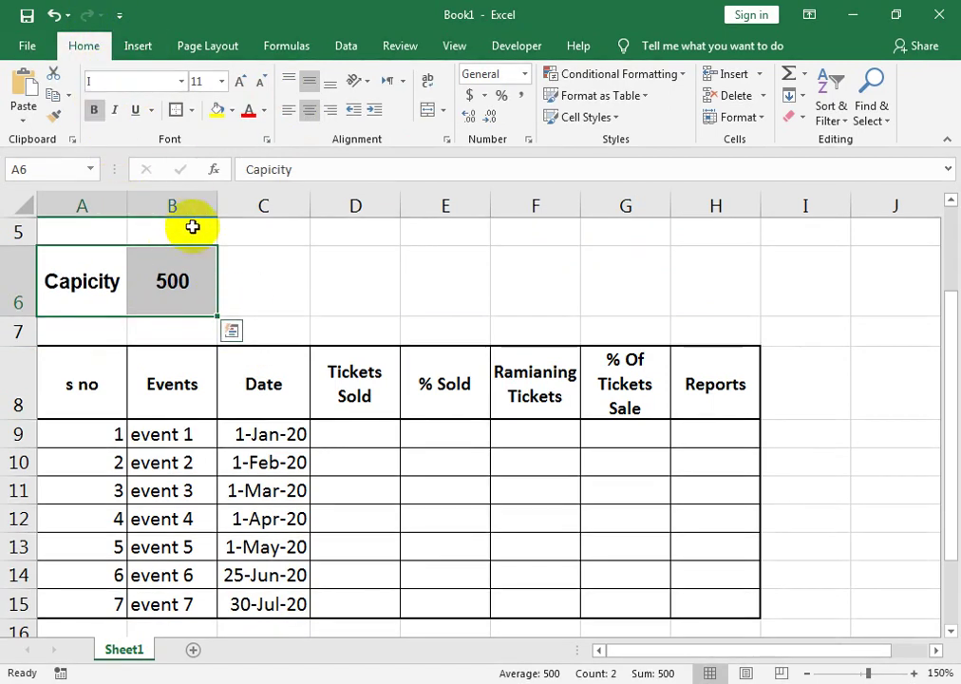
pyautogui.click(264, 278)
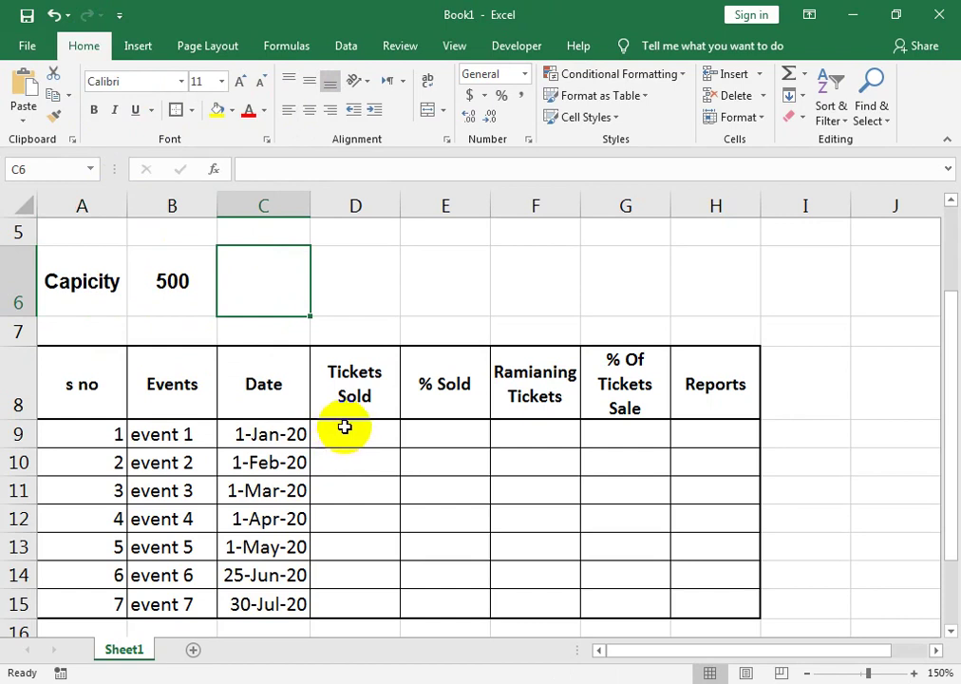
# - Enter the tickets sold for the first two events: 500 in D9 and 350 in D10
pyautogui.click(335, 459)
pyautogui.click(339, 437)
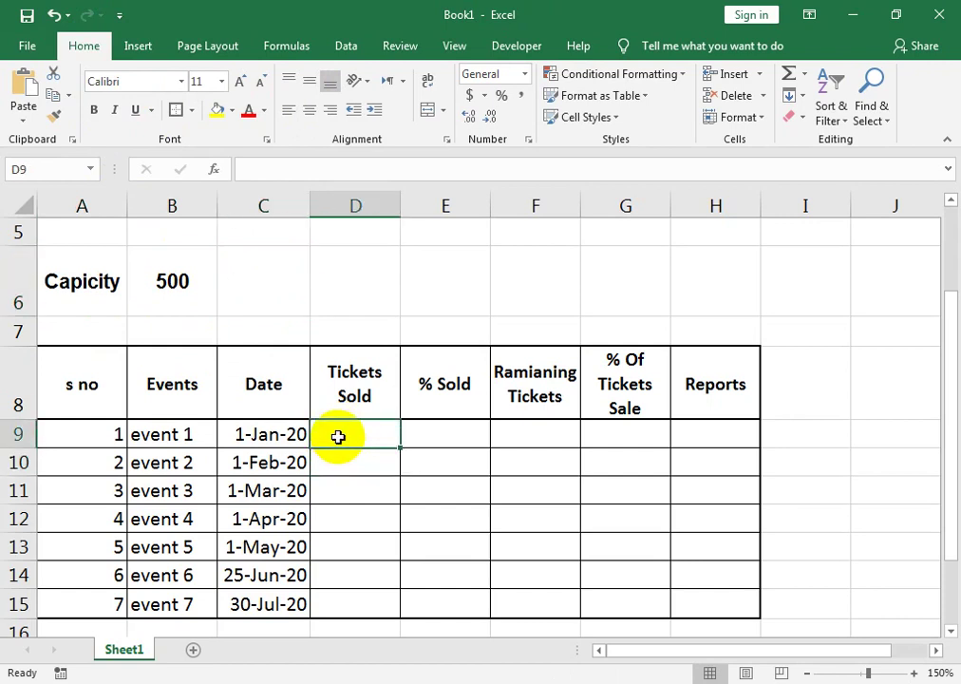
pyautogui.write('500')
pyautogui.press('Return')
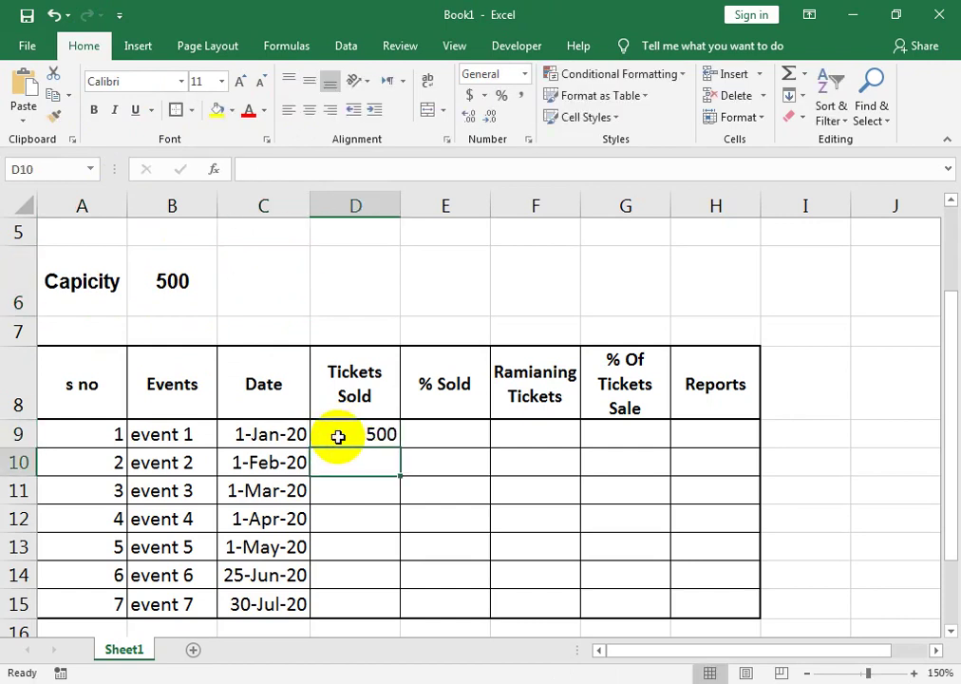
pyautogui.write('35')
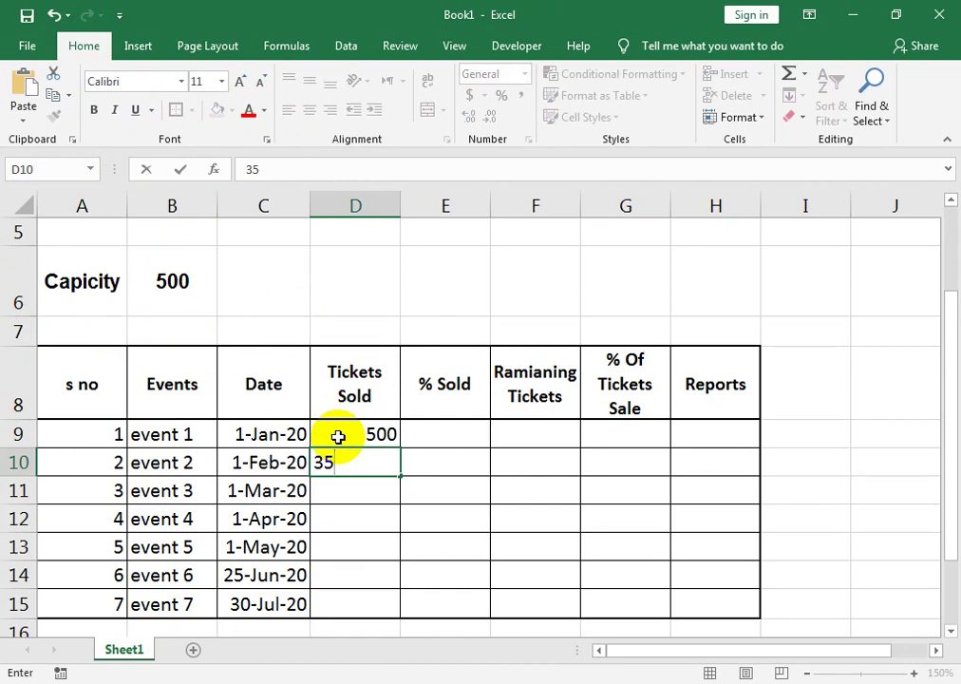
pyautogui.write('0')
pyautogui.press('Return')
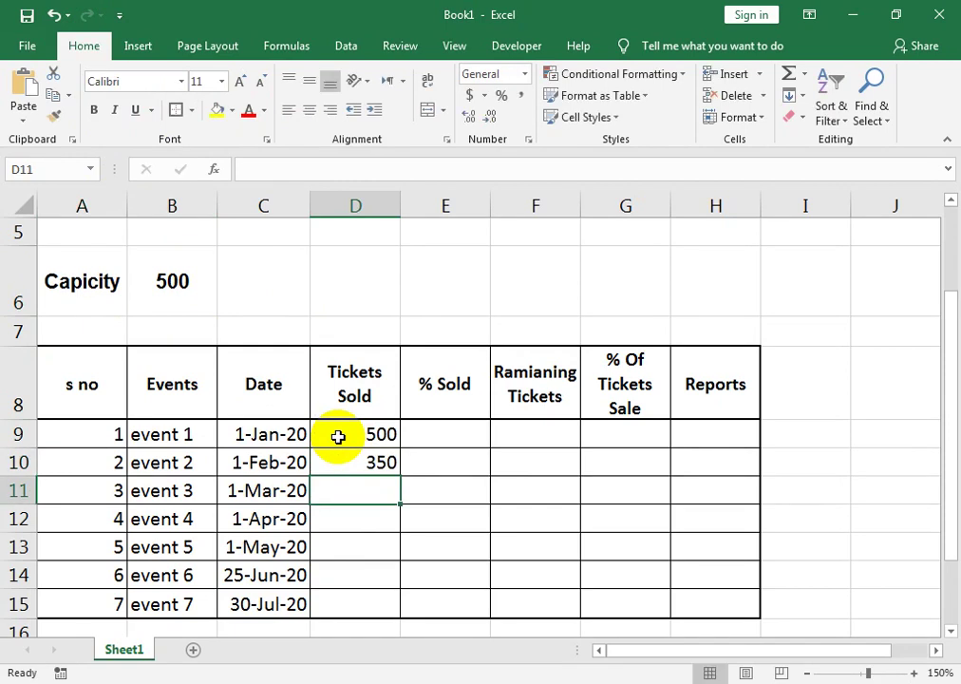
# - Enter the tickets sold for events 3 to 7 in D11:D15: 150, 360, 450, 400 and 200
pyautogui.write('150')
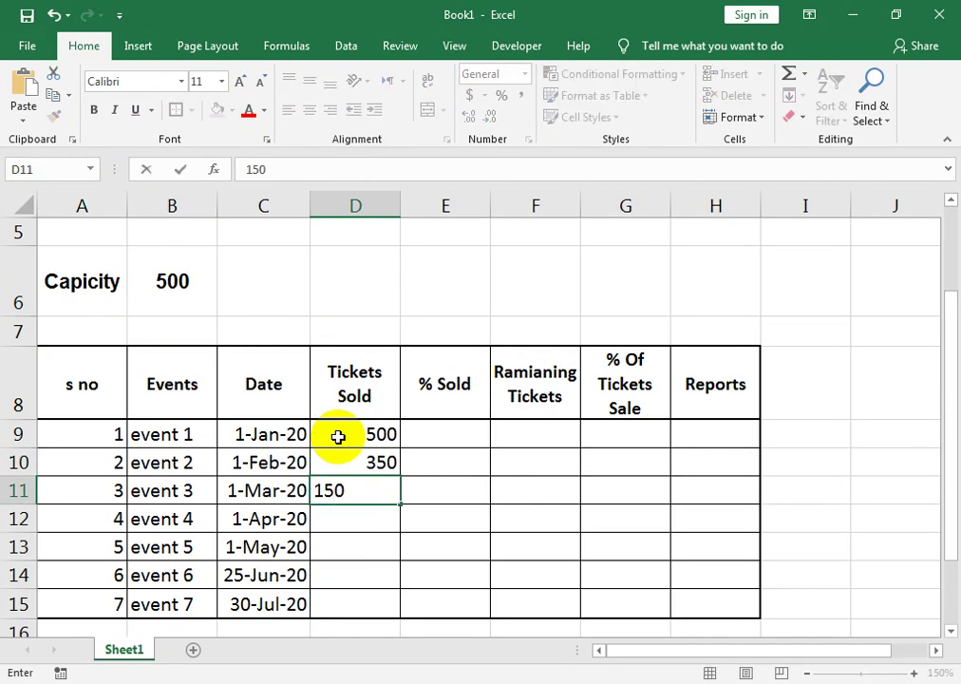
pyautogui.press('Return')
pyautogui.write('360')
pyautogui.press('Return')
pyautogui.write('450')
pyautogui.press('Return')
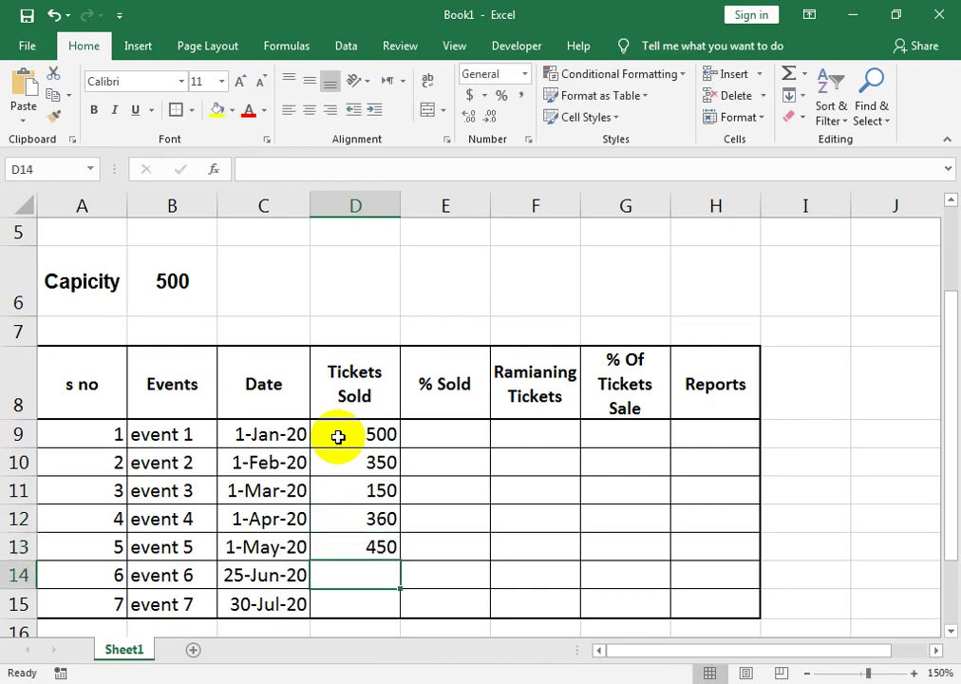
pyautogui.write('400')
pyautogui.press('Return')
pyautogui.write('200')
pyautogui.press('Tab')
# - Enter the formula =D9/$B$6 in E9 to calculate the share of capacity sold for event 1
pyautogui.press('Up')
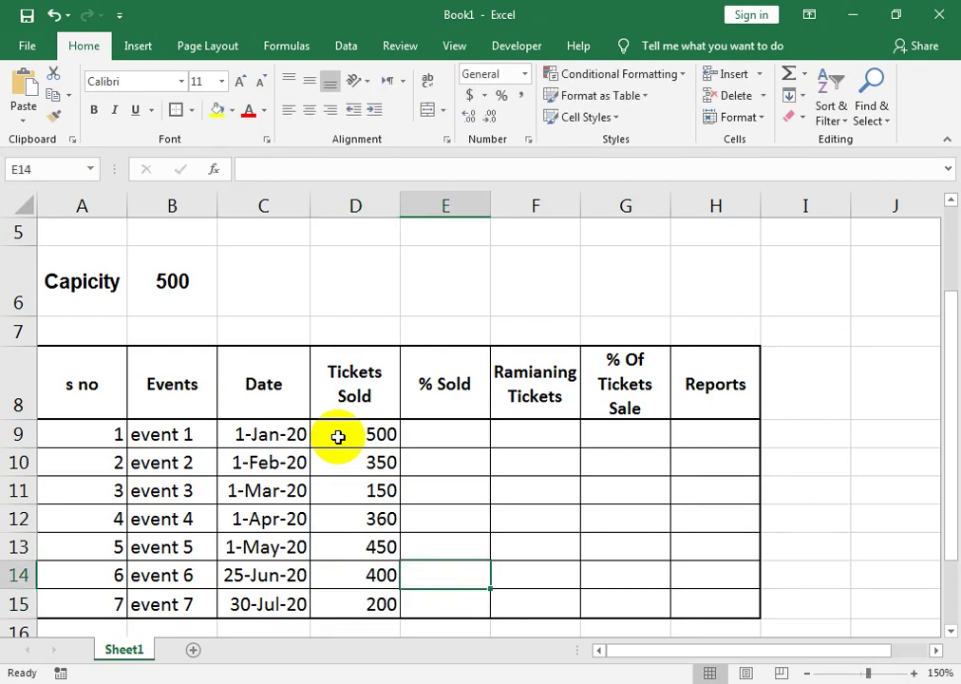
pyautogui.press('Up')
pyautogui.press('Up')
pyautogui.press('Up')
pyautogui.press('Up')
pyautogui.press('Up')
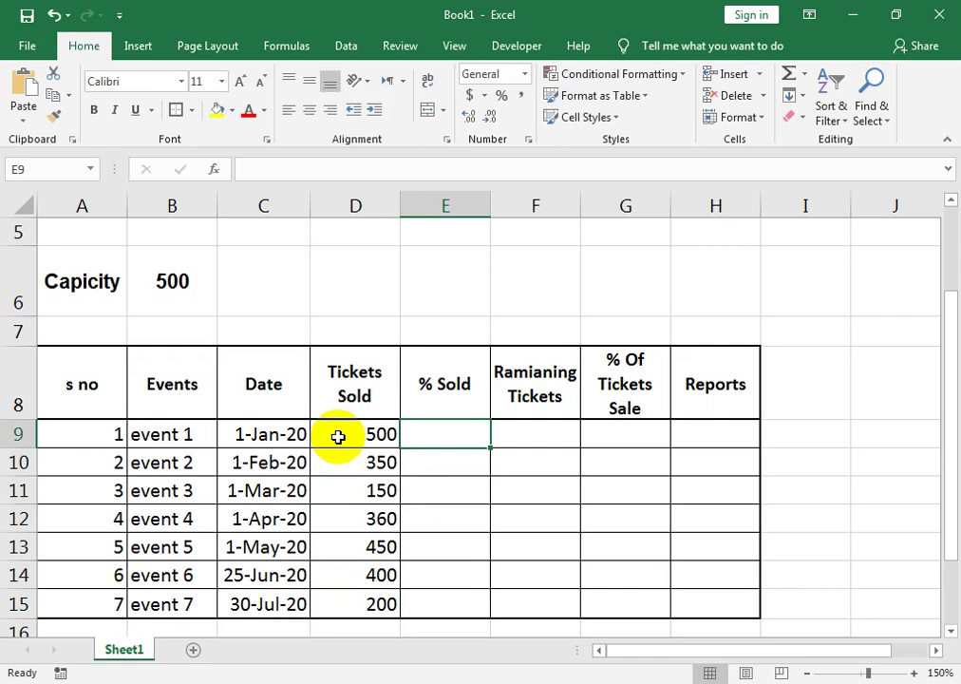
pyautogui.write('=')
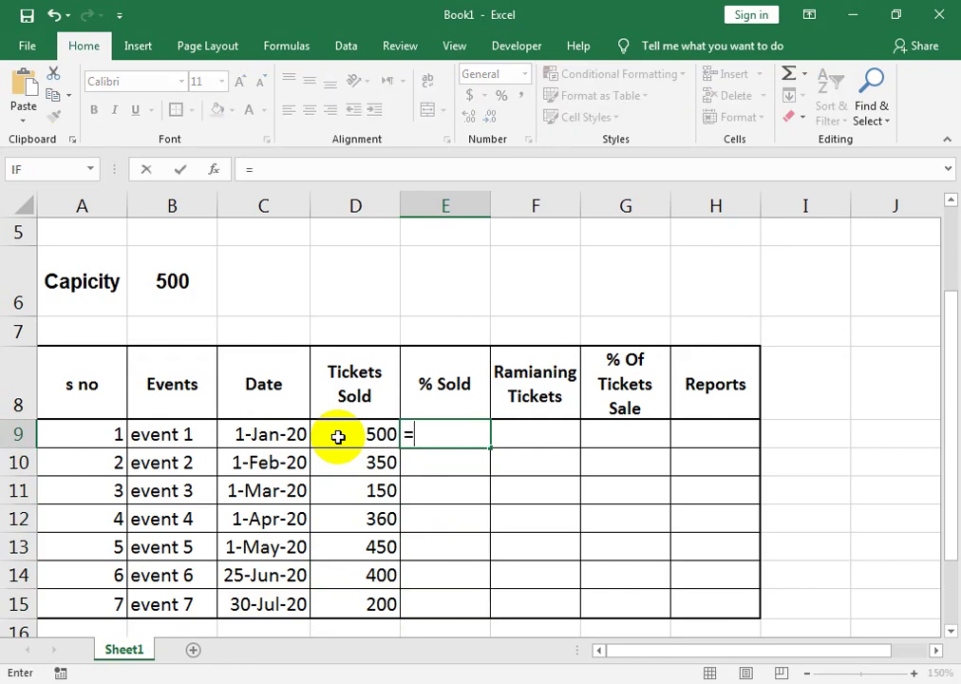
pyautogui.click(338, 436)
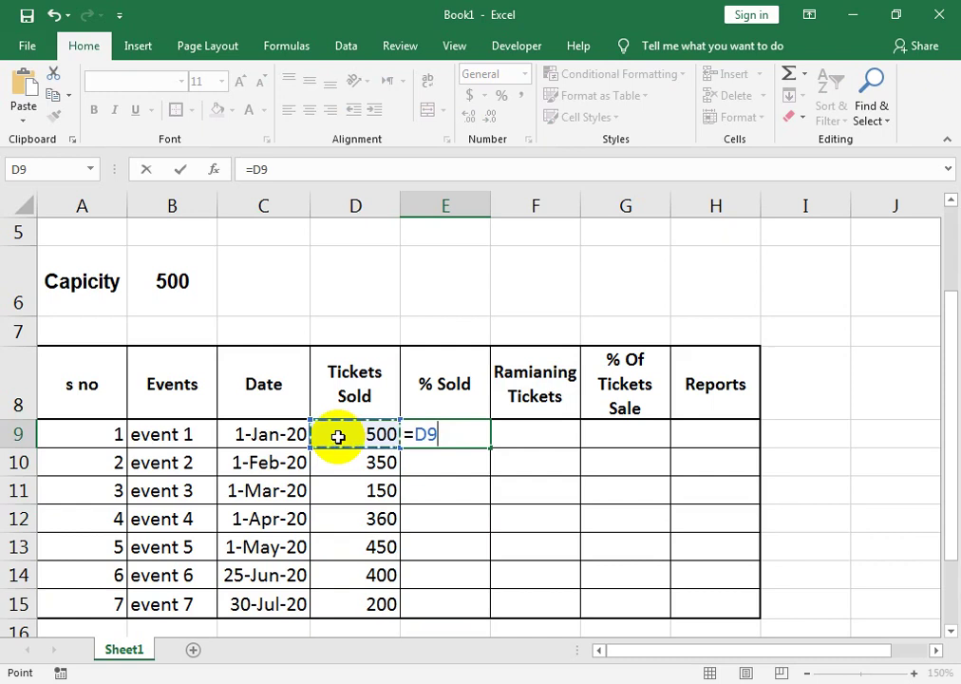
pyautogui.write('/')
pyautogui.press('Left')
pyautogui.press('Left')
pyautogui.press('Up')
pyautogui.press('Up')
pyautogui.press('Up')
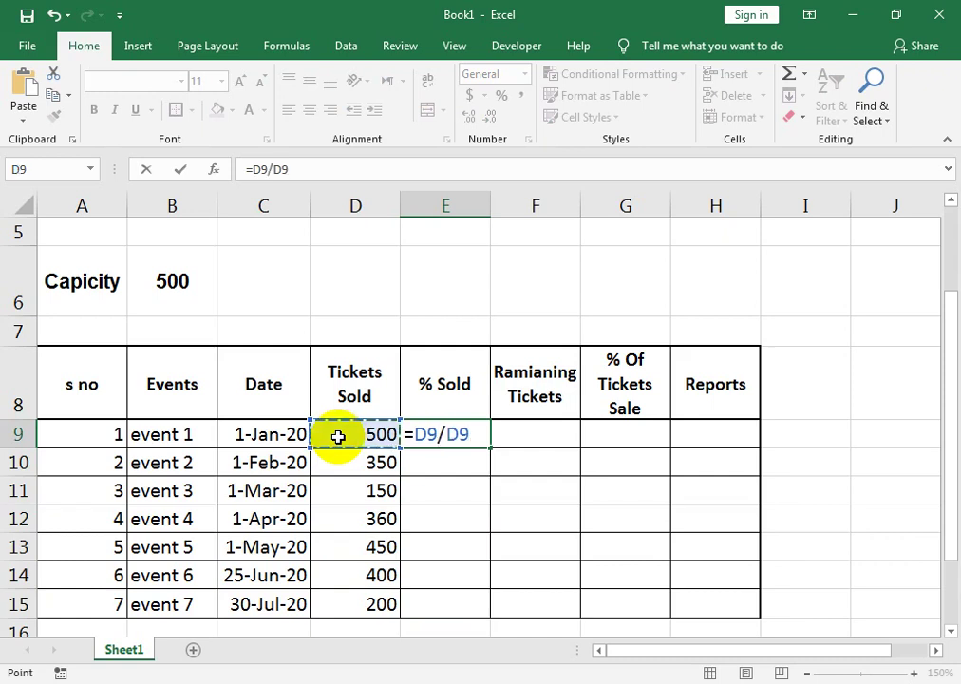
pyautogui.press('Left')
pyautogui.press('F4')
pyautogui.press('Return')
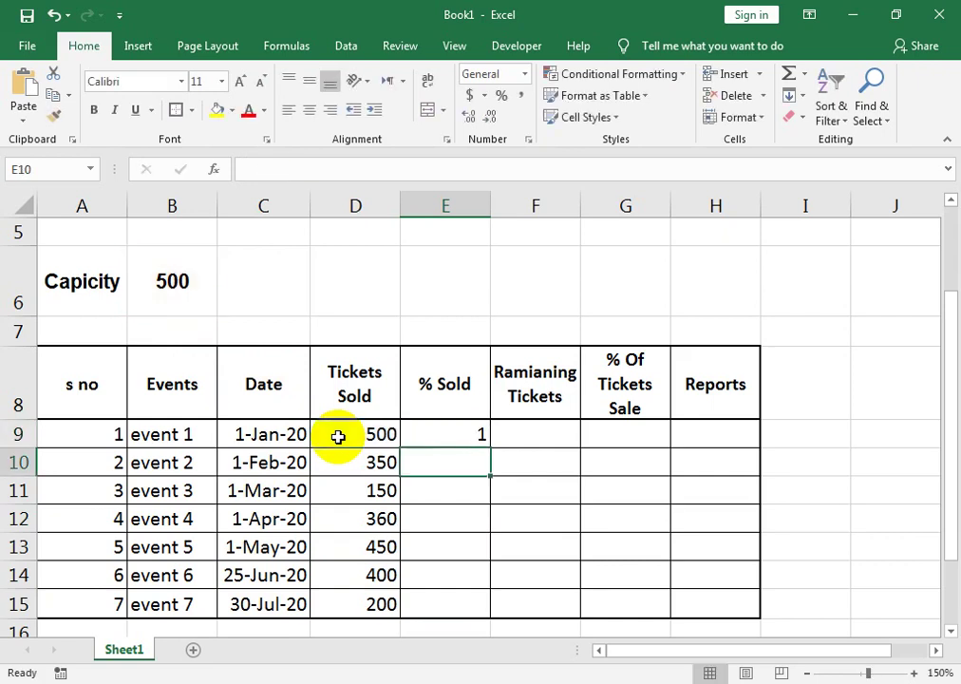
# - Fill the % Sold formula from E9 down to E15 and format the range as percentages
pyautogui.click(494, 437)
pyautogui.click(479, 437)
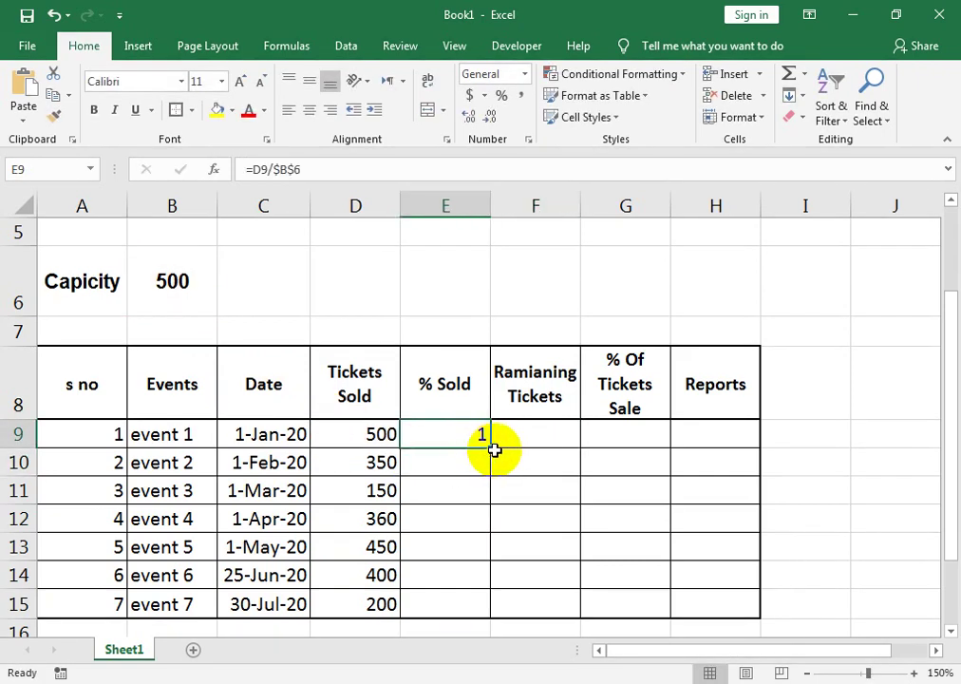
pyautogui.moveTo(491, 446); pyautogui.dragTo(455, 617)
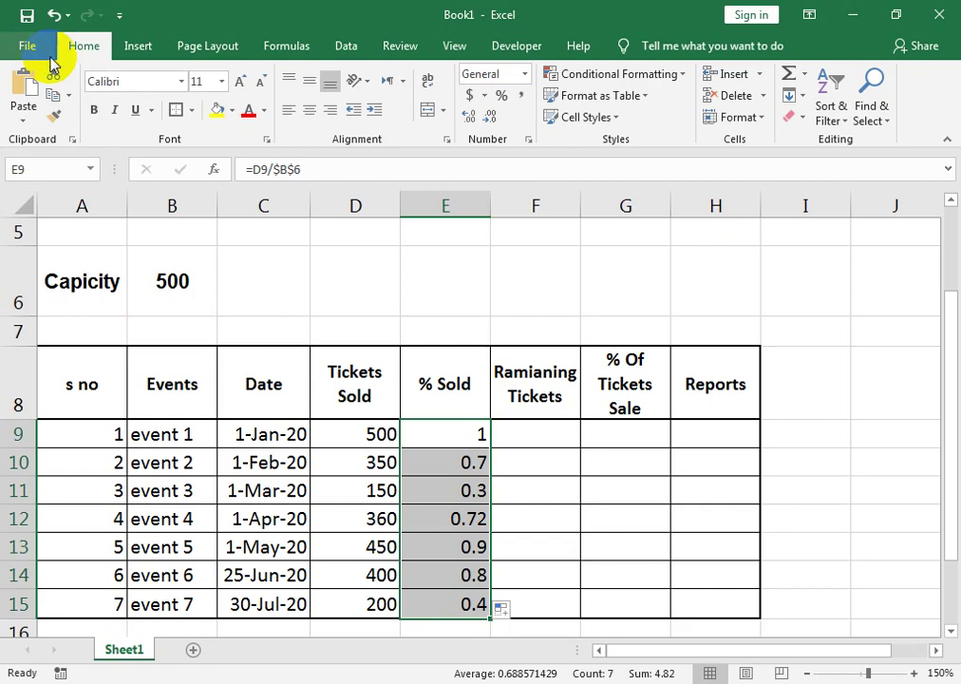
pyautogui.click(508, 98)
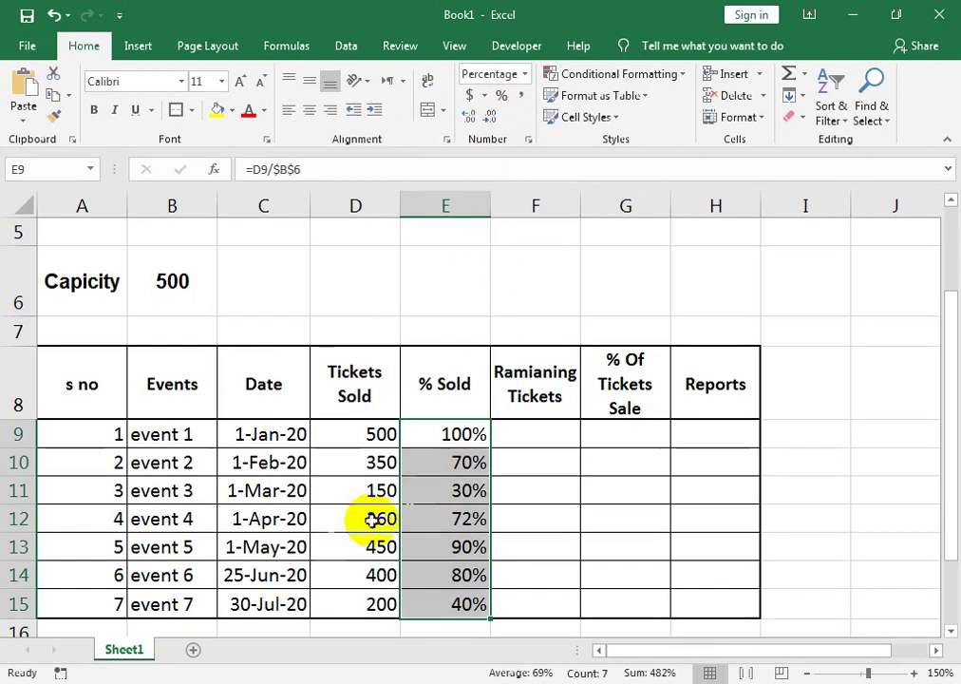
# - Change the tickets sold for event 5 in D13 to 500
pyautogui.click(380, 551)
pyautogui.write('500')
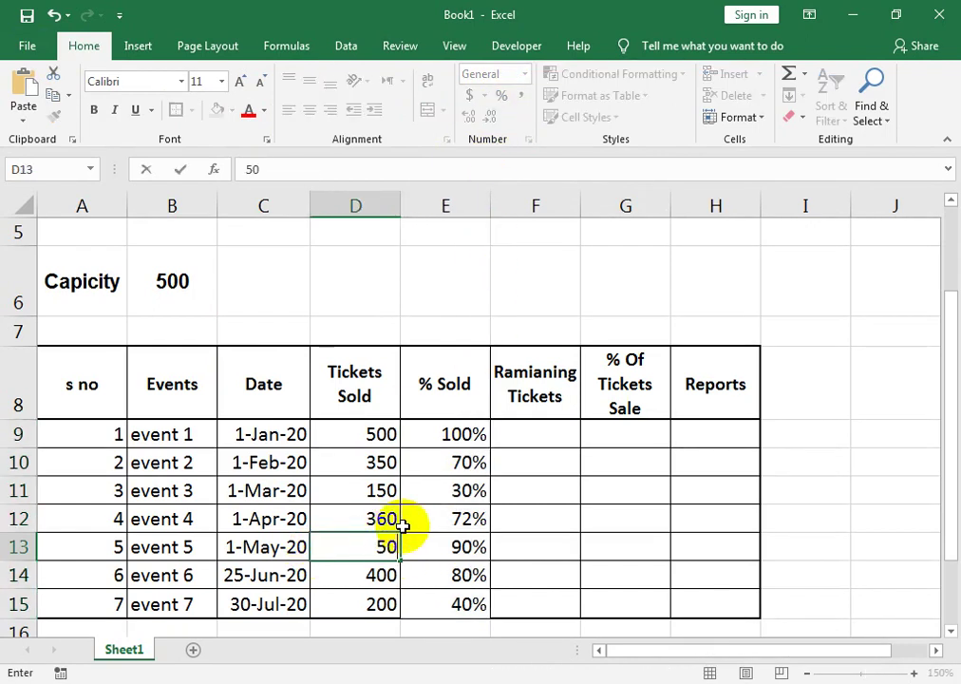
pyautogui.press('Return')
# - Calculate the remaining tickets in F9 with the formula =$B$6-D9 and fill it down to F15
pyautogui.press('Right')
pyautogui.press('Up')
pyautogui.press('Up')
pyautogui.press('Up')
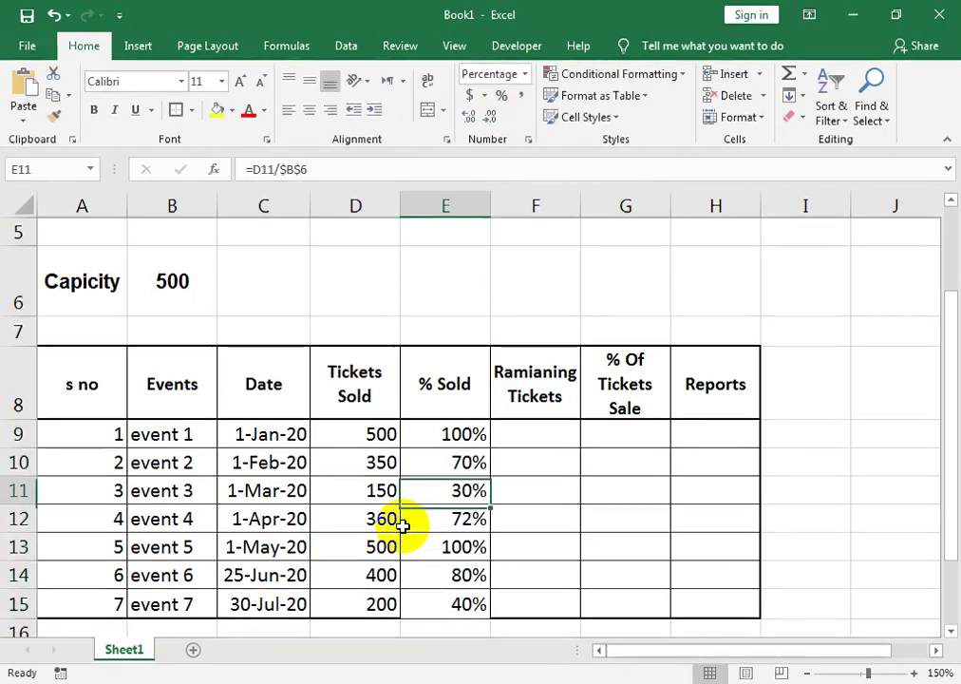
pyautogui.press('Right')
pyautogui.press('Up')
pyautogui.press('Up')
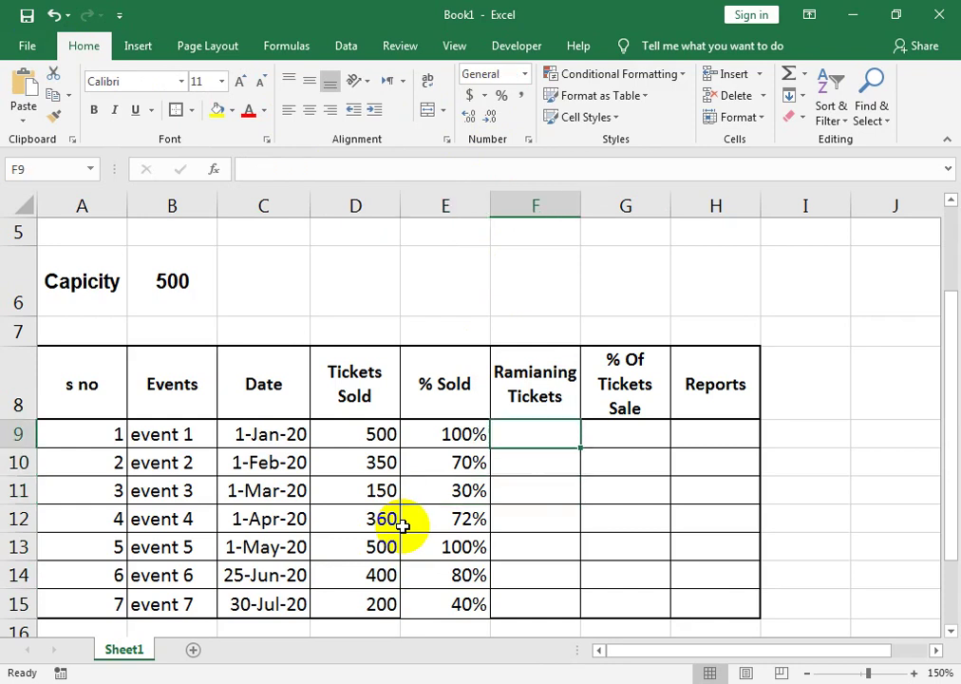
pyautogui.write('=')
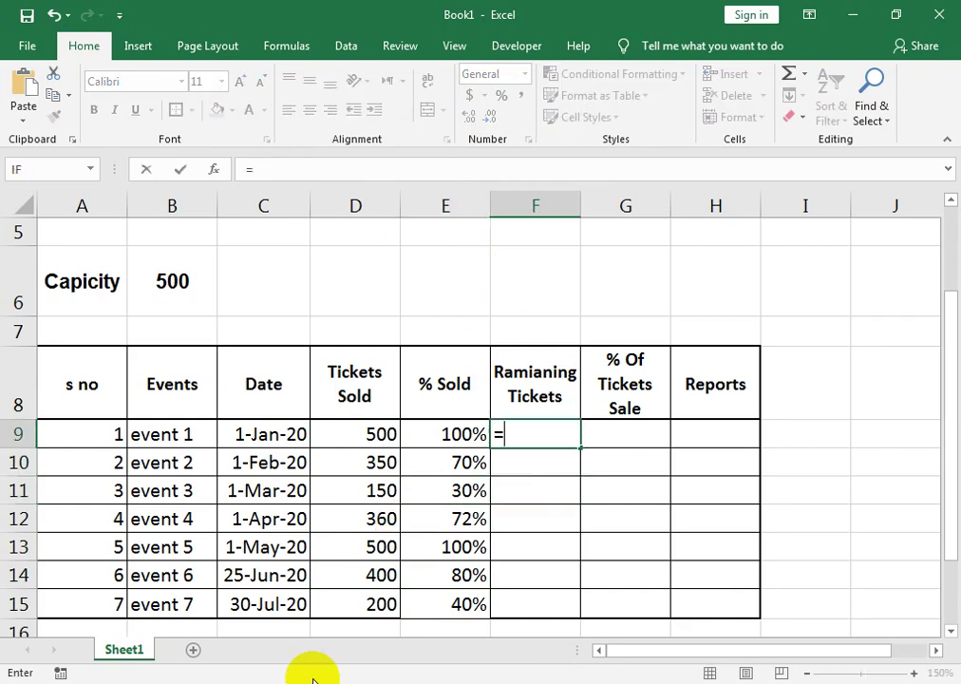
pyautogui.click(153, 276)
pyautogui.press('F4')
pyautogui.write('-')
pyautogui.click(350, 434)
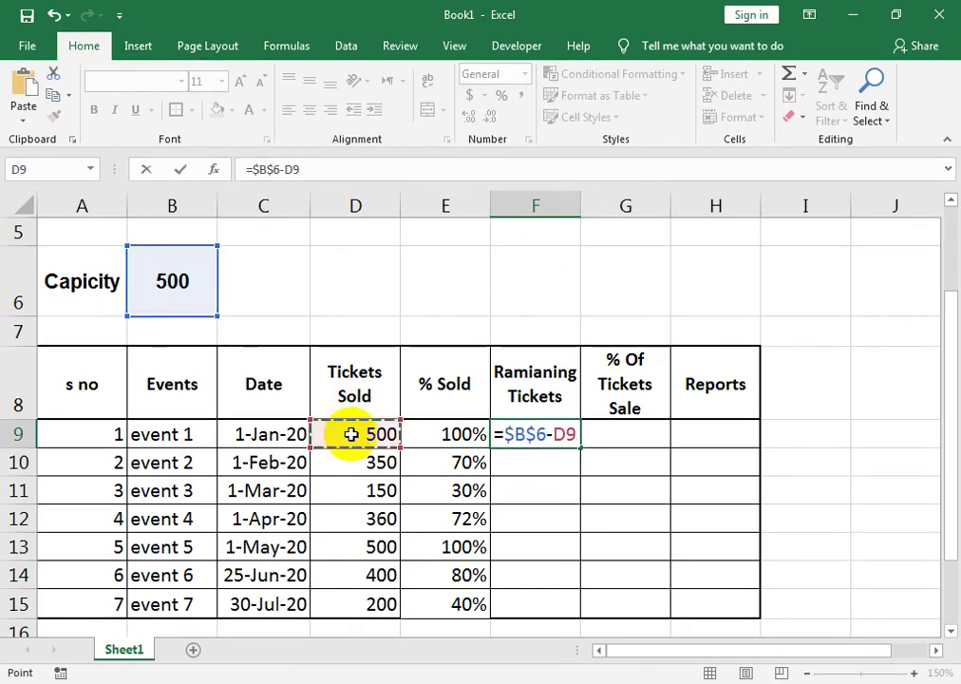
pyautogui.press('Return')
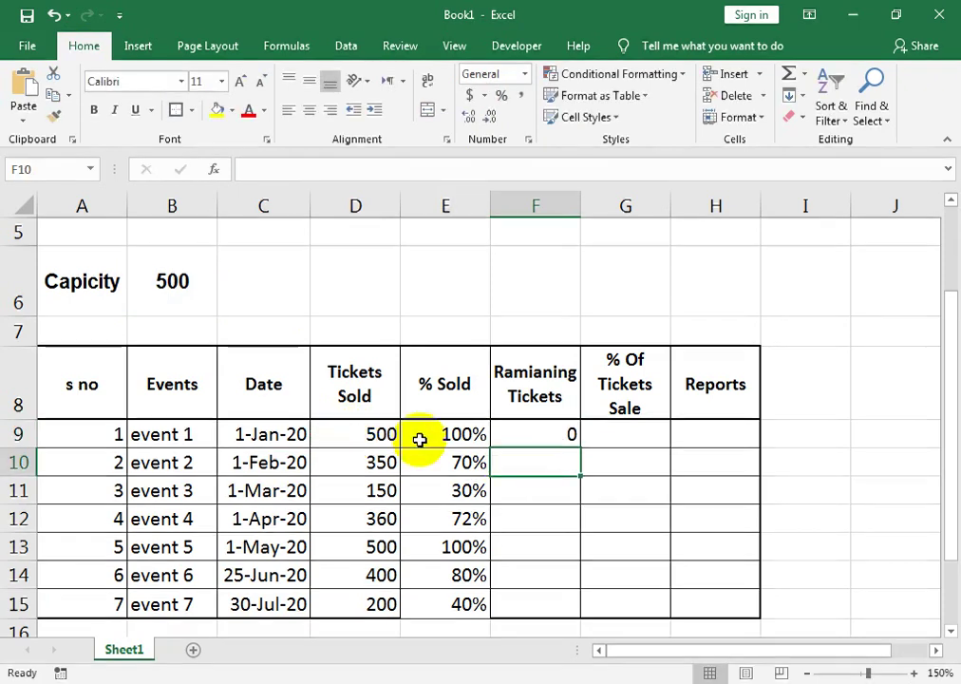
pyautogui.click(525, 433)
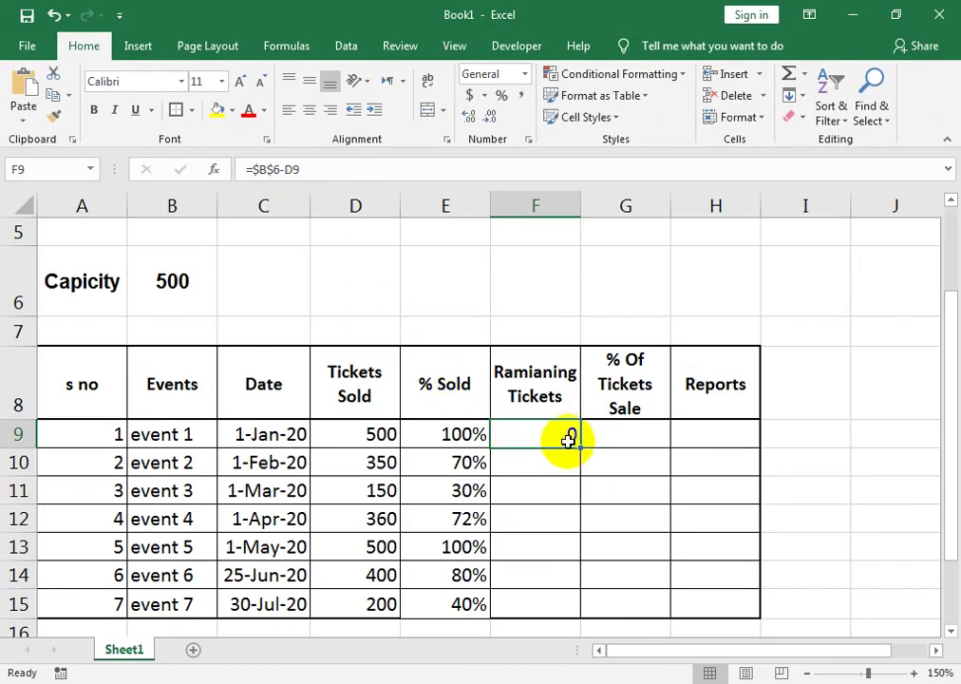
pyautogui.moveTo(580, 447); pyautogui.dragTo(572, 621)
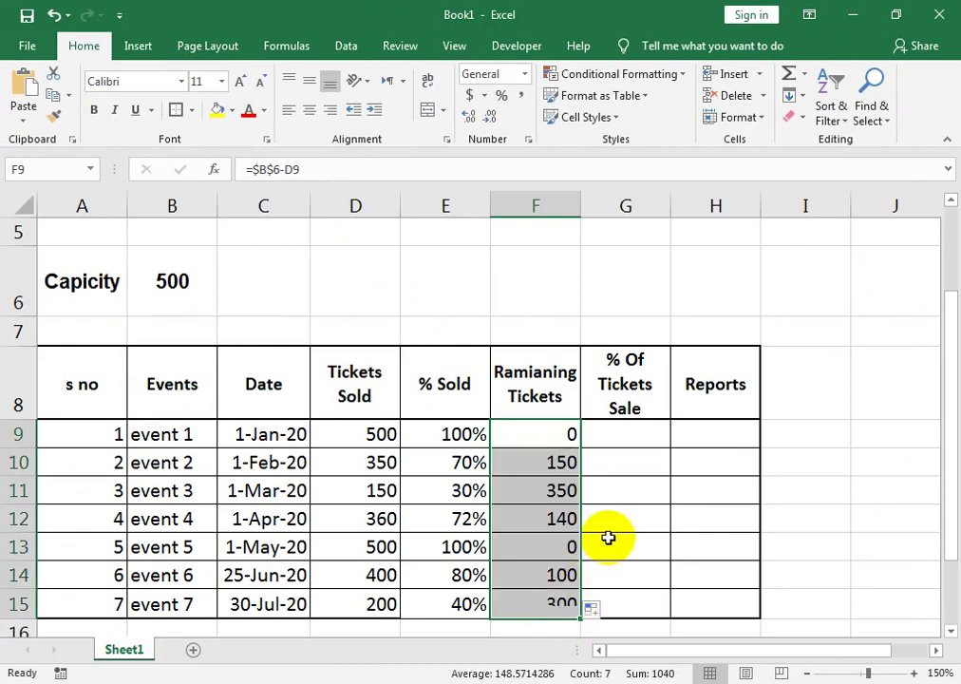
# - Center the contents of D9:H15 horizontally
pyautogui.click(308, 109)
pyautogui.moveTo(354, 429); pyautogui.dragTo(696, 605)
pyautogui.click(310, 110)
# - Enter the formula =F9/$B$6 in G9 to calculate the event 1 value for % Of Tickets Sale
pyautogui.click(615, 432)
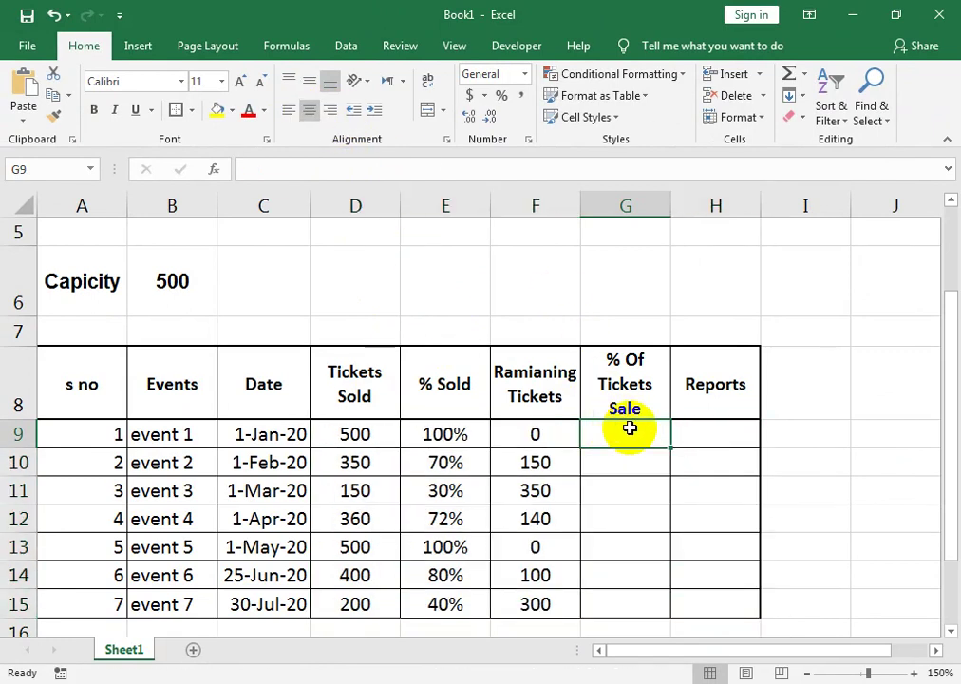
pyautogui.write('=')
pyautogui.press('Left')
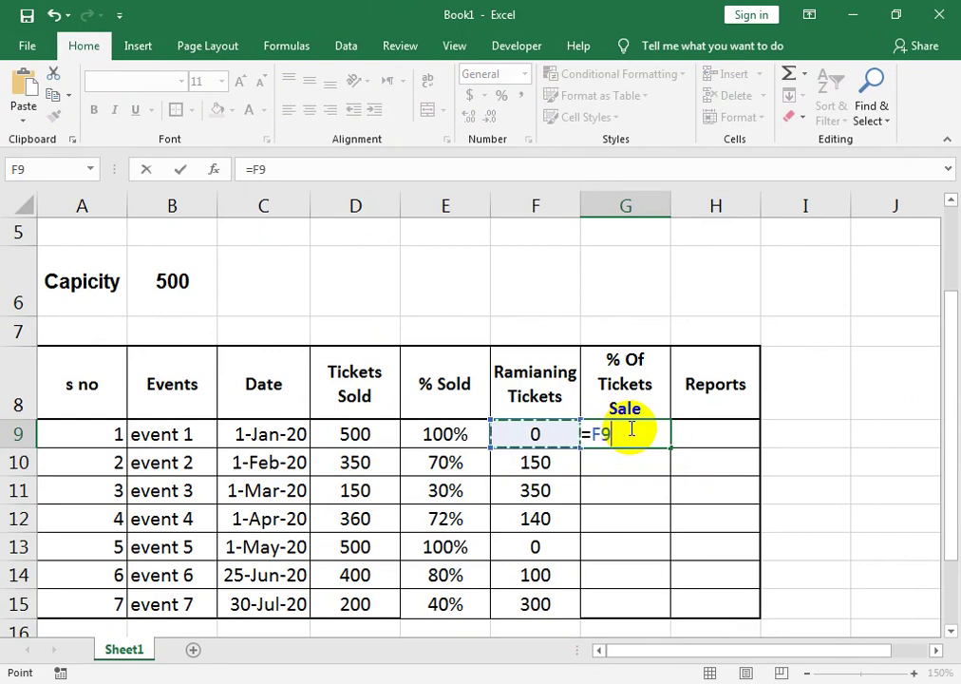
pyautogui.write('/')
pyautogui.press('Left')
pyautogui.press('Left')
pyautogui.press('Left')
pyautogui.press('Left')
pyautogui.press('Left')
pyautogui.press('Up')
pyautogui.press('Up')
pyautogui.press('Up')
pyautogui.press('Up')
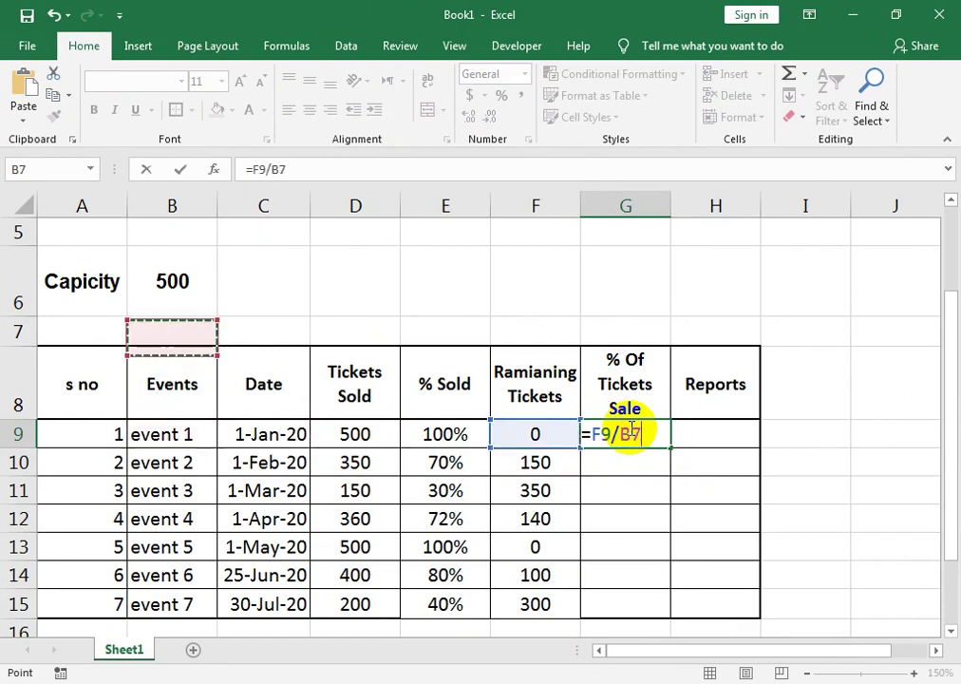
pyautogui.press('Down')
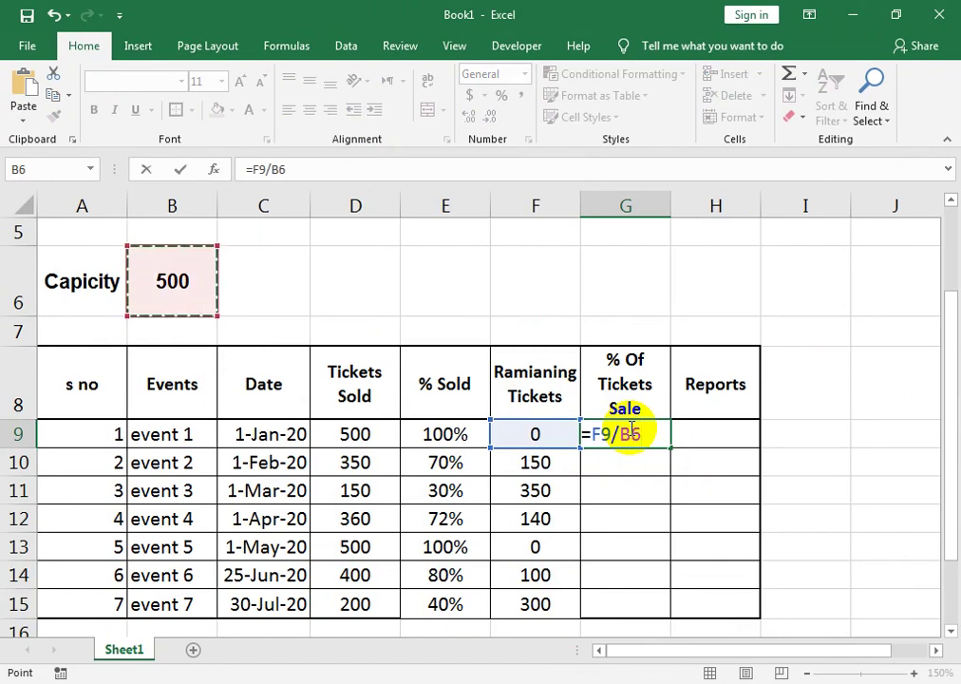
pyautogui.press('F4')
pyautogui.press('Return')
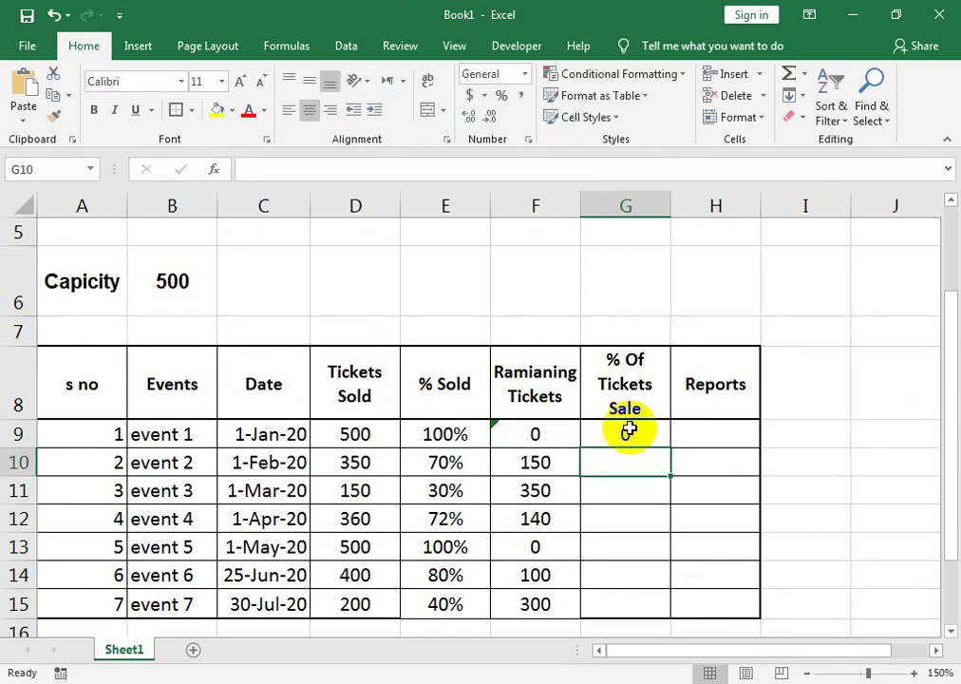
# - Fill the formula from G9 down to G15 and format the range as percentages
pyautogui.click(619, 431)
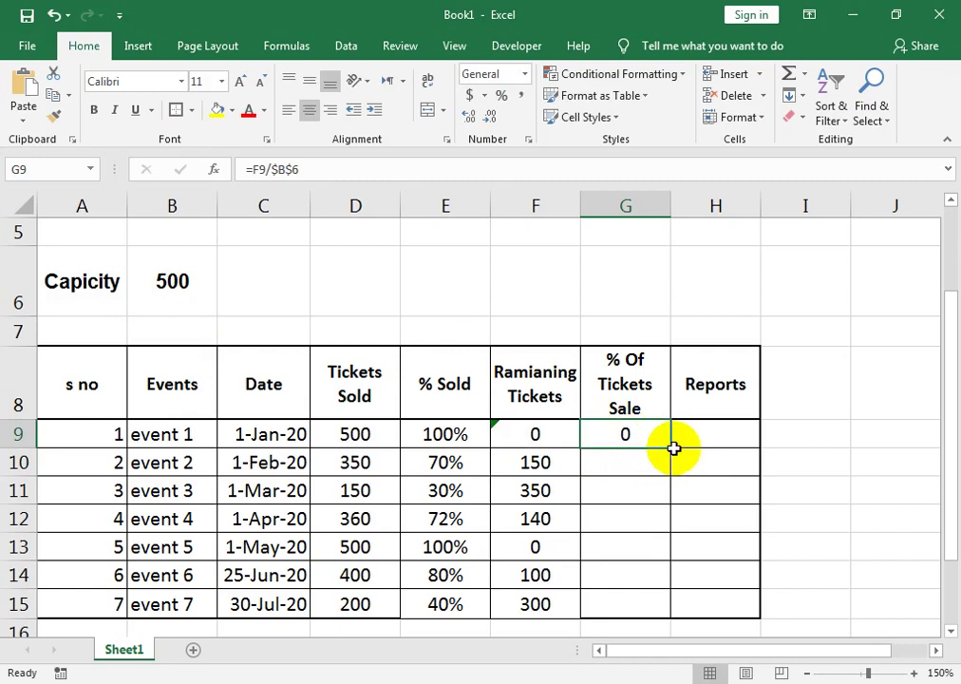
pyautogui.moveTo(674, 449); pyautogui.dragTo(668, 617)
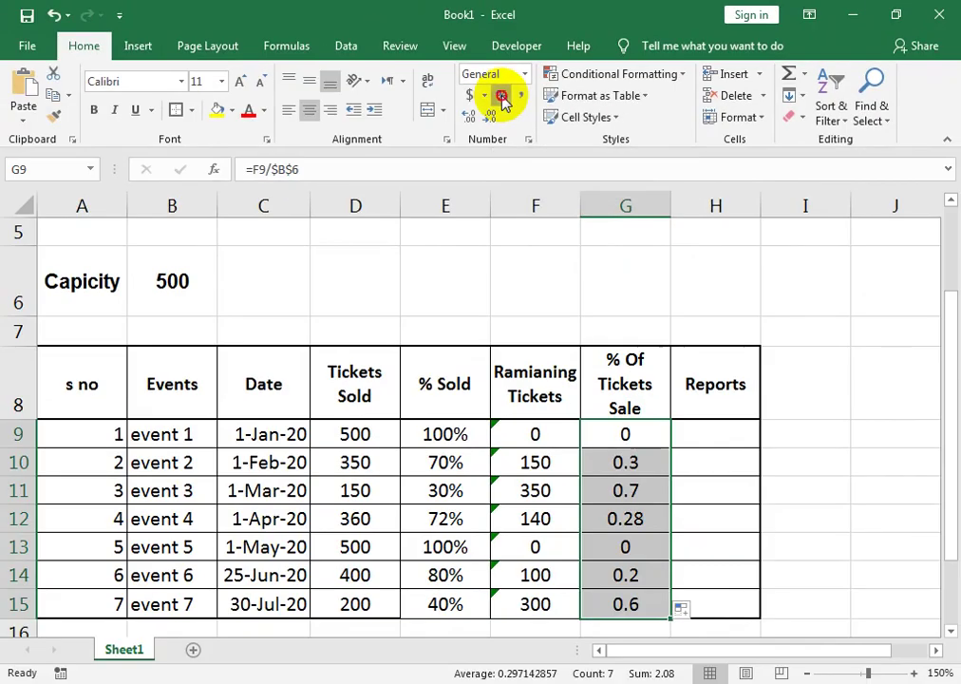
pyautogui.click(501, 96)
# - Ignore the inconsistent formula errors flagged in the remaining tickets cells F9:F15
pyautogui.moveTo(535, 434); pyautogui.dragTo(535, 604)
pyautogui.click(481, 428)
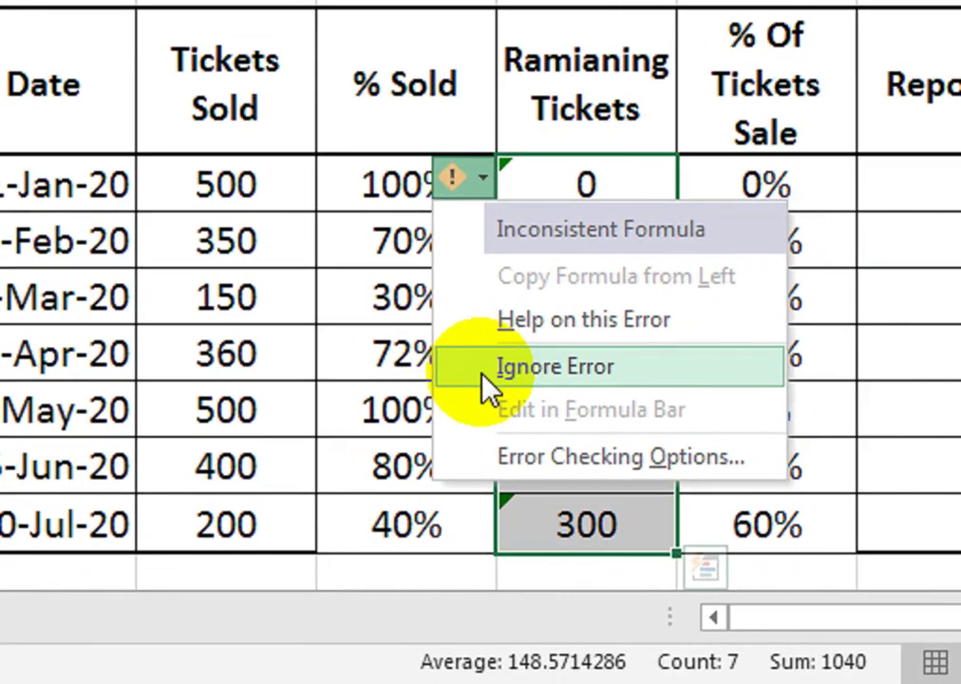
pyautogui.click(484, 436)
pyautogui.click(668, 461)
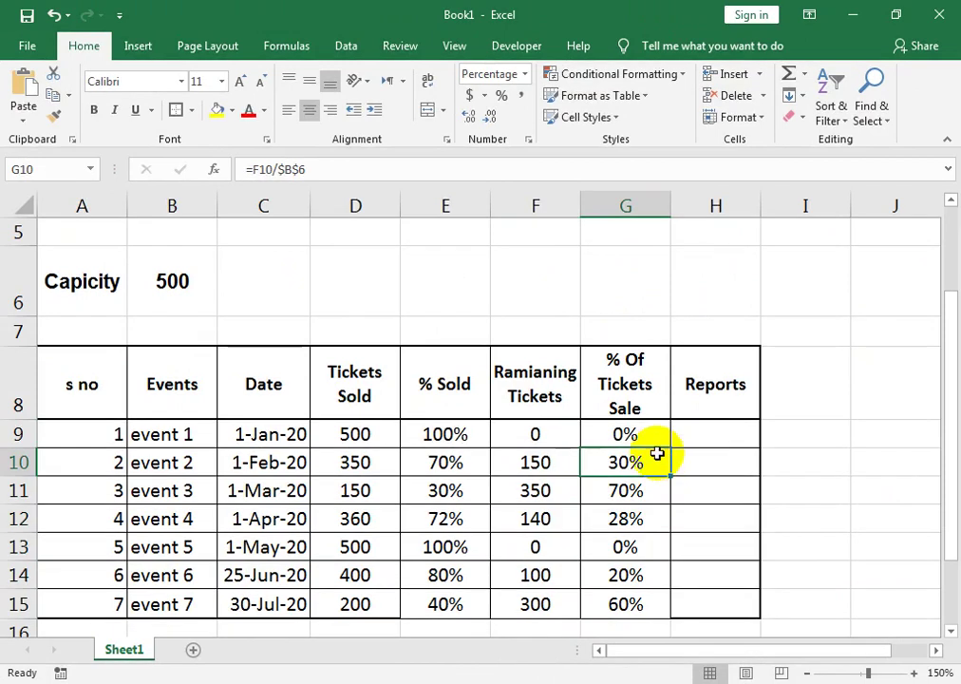
# - Enter an IF formula in H9 that returns "SOLD OUT" when D9>=400 and "SEATS AVAILABLE" otherwise
pyautogui.click(712, 438)
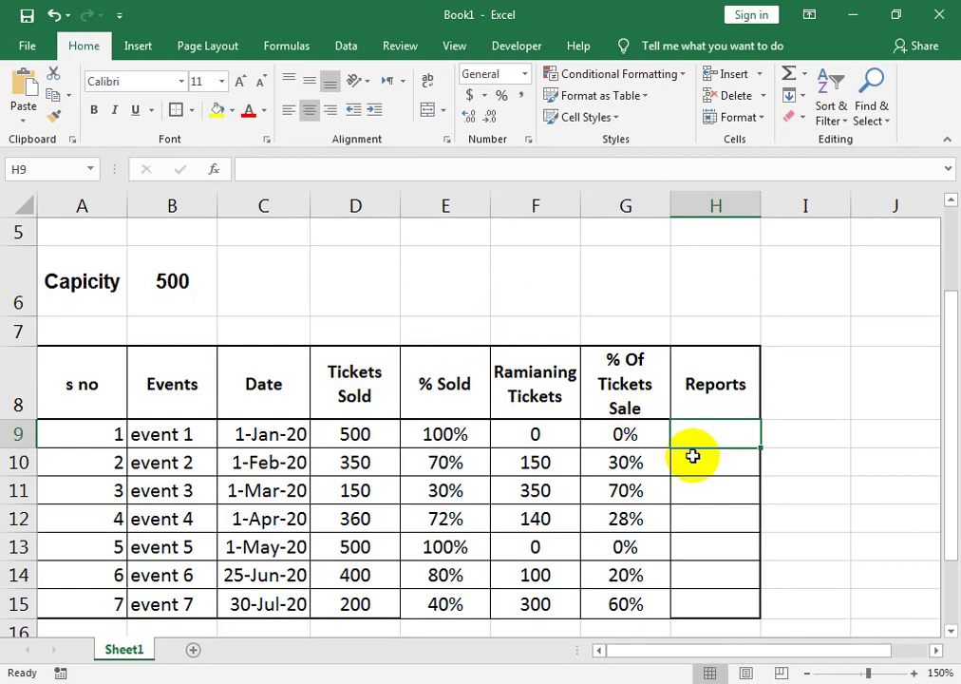
pyautogui.write('=')
pyautogui.write('if(')
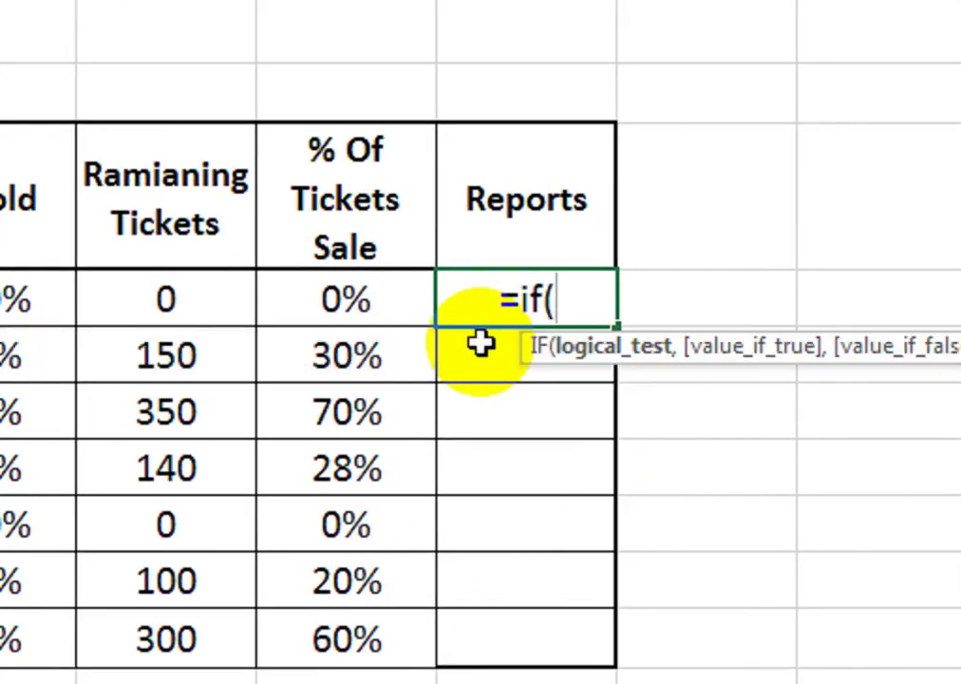
pyautogui.press('Left')
pyautogui.press('Left')
pyautogui.press('Left')
pyautogui.press('Left')
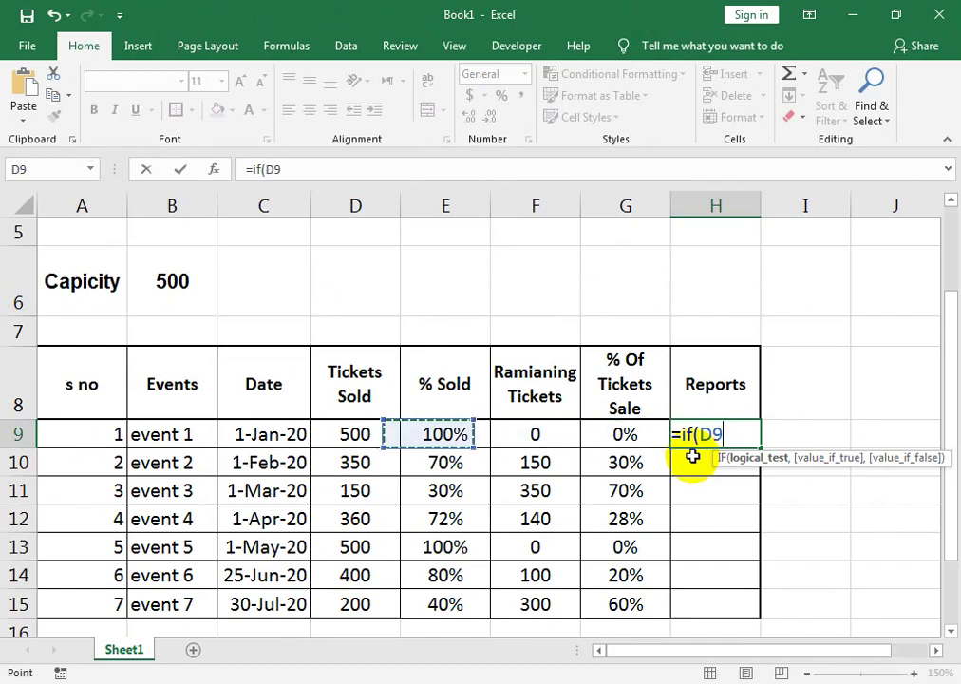
pyautogui.write('>=400')
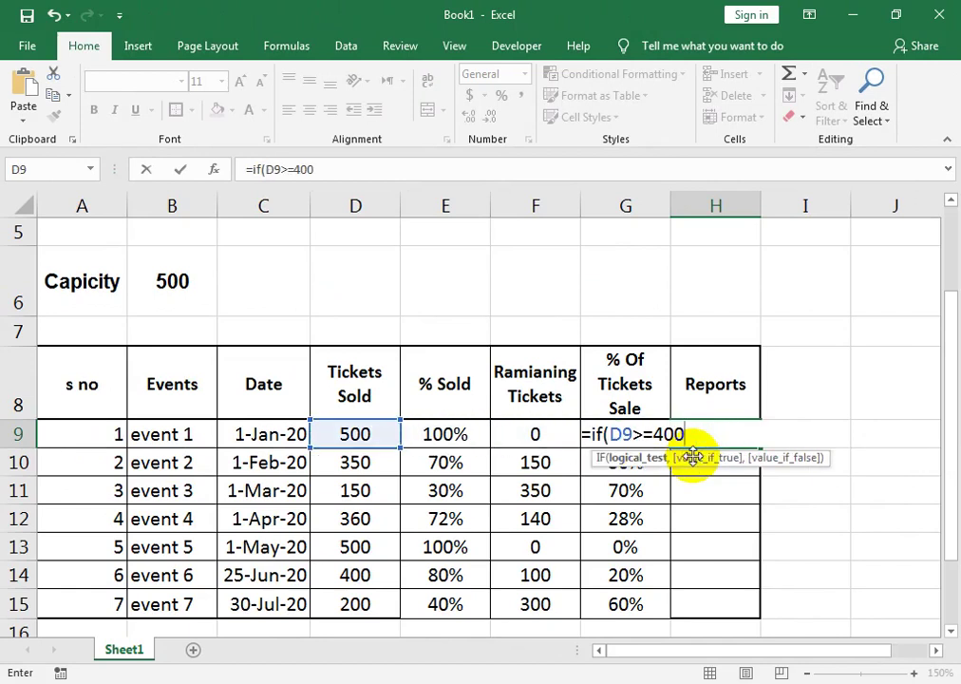
pyautogui.write(',"SOLD OUT","S')
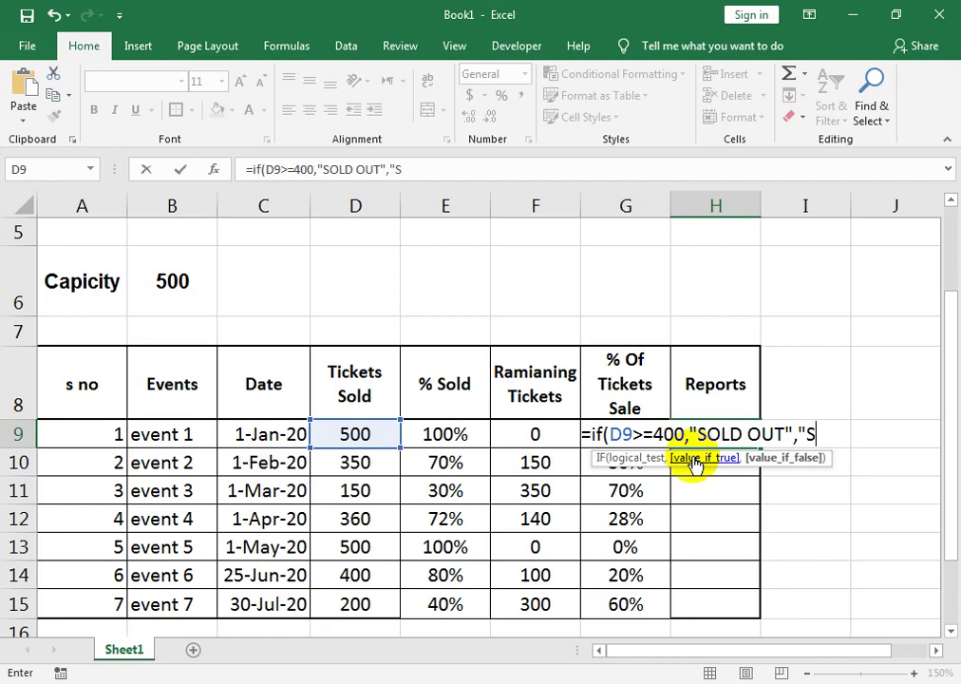
pyautogui.write('TRS')
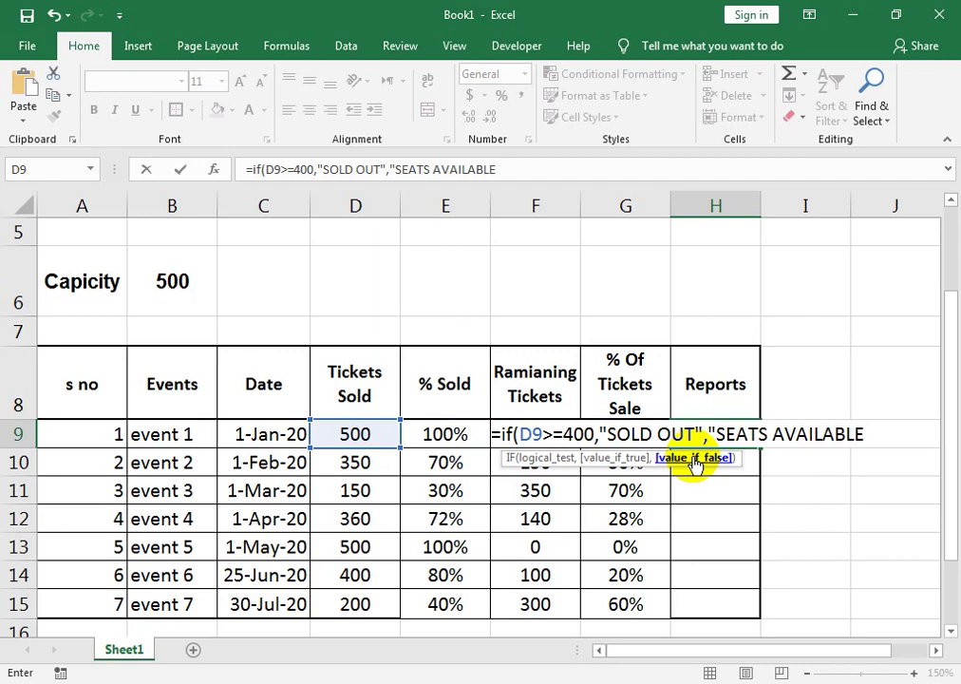
pyautogui.write(')')
pyautogui.press('Return')
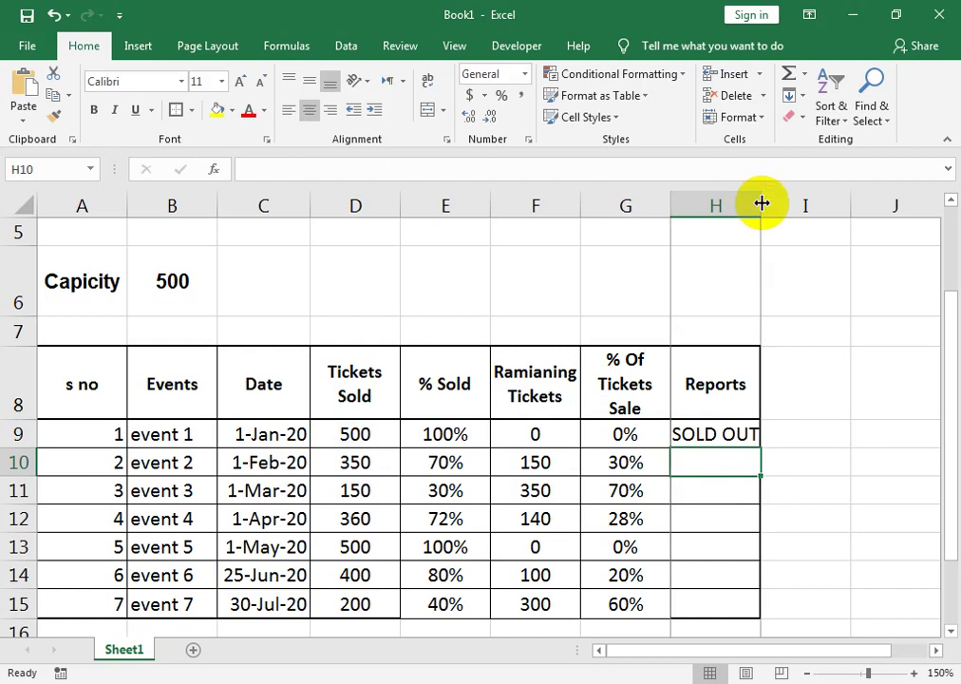
# - Autofit the Reports column H and set event 1's tickets sold in D9 to 200
pyautogui.doubleClick(762, 205)
pyautogui.click(762, 434)
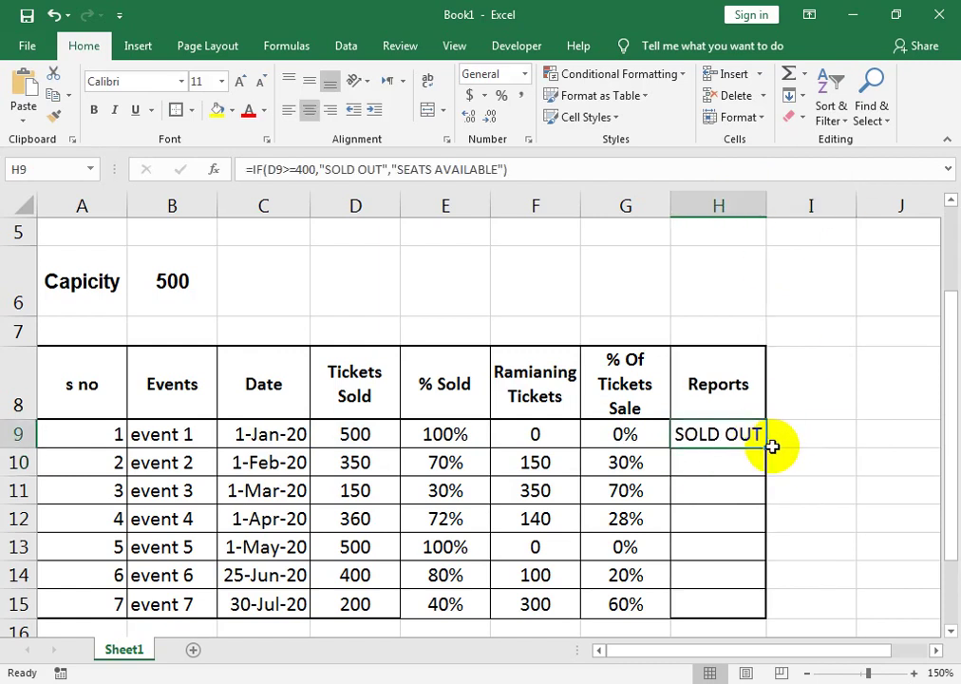
pyautogui.click(350, 436)
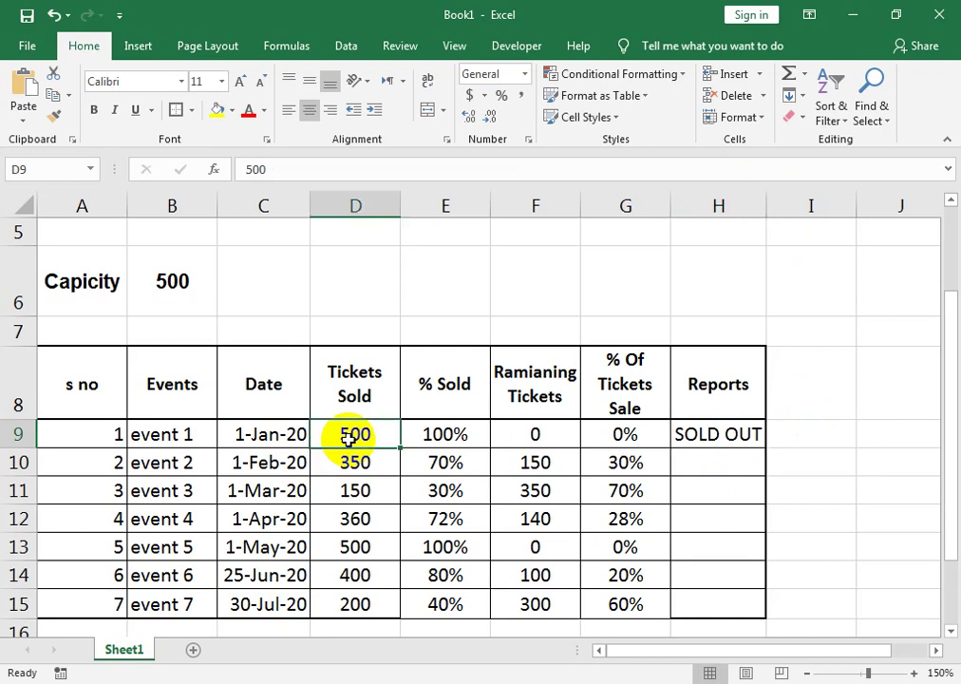
pyautogui.press('Right')
pyautogui.press('Left')
pyautogui.write('2')
pyautogui.press('Return')
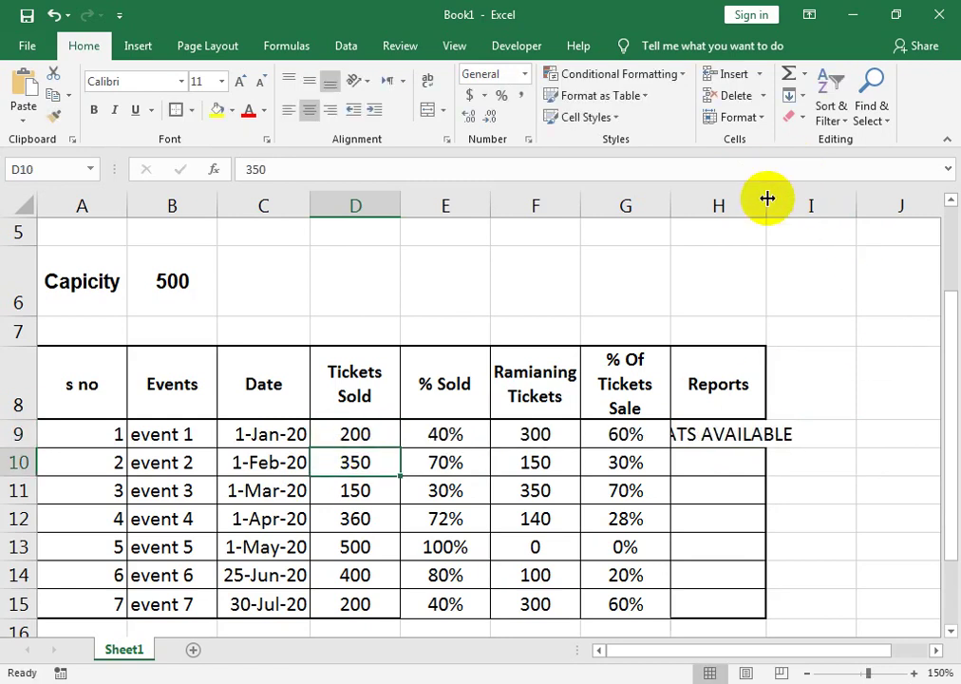
# - Autofit column H to its report text and fill the IF formula from H9 down to H15
pyautogui.doubleClick(767, 201)
pyautogui.click(787, 412)
pyautogui.click(813, 439)
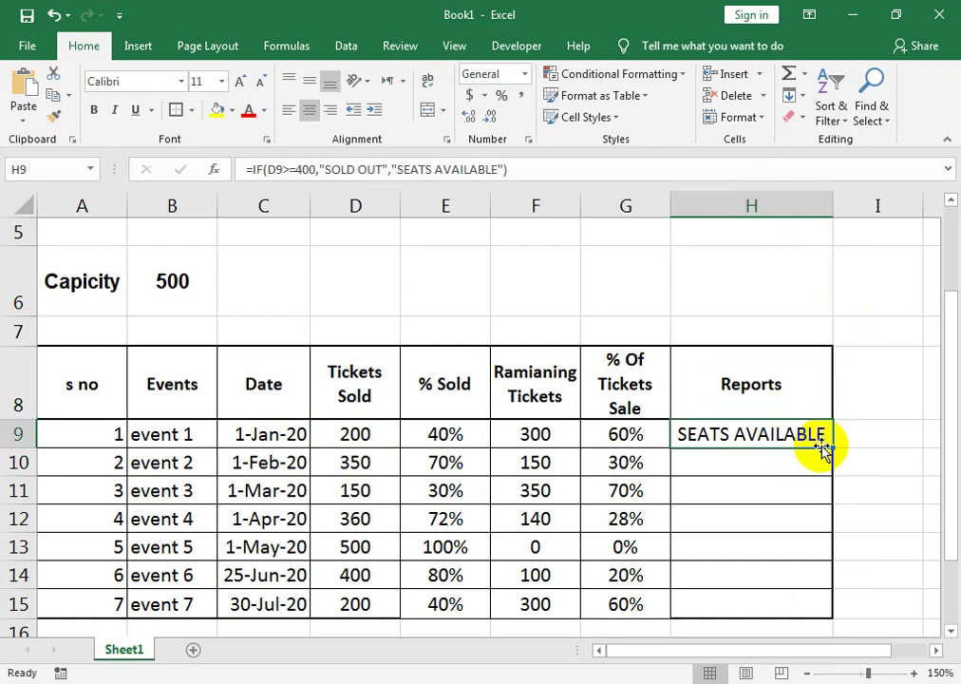
pyautogui.moveTo(830, 447); pyautogui.dragTo(855, 604)
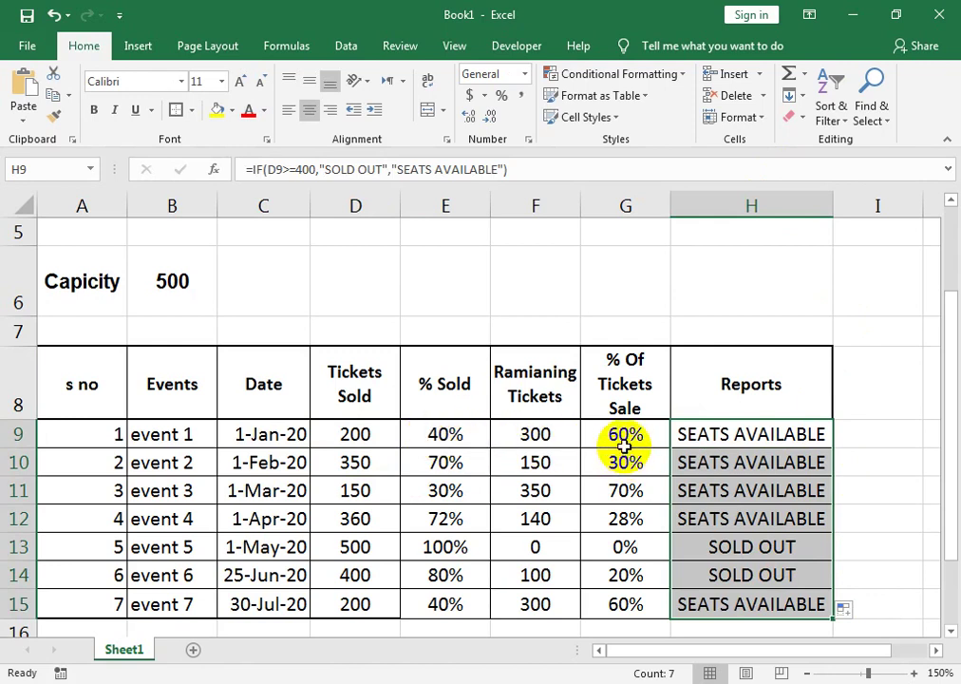
# - Set event 1's tickets sold in D9 to 450
pyautogui.click(375, 439)
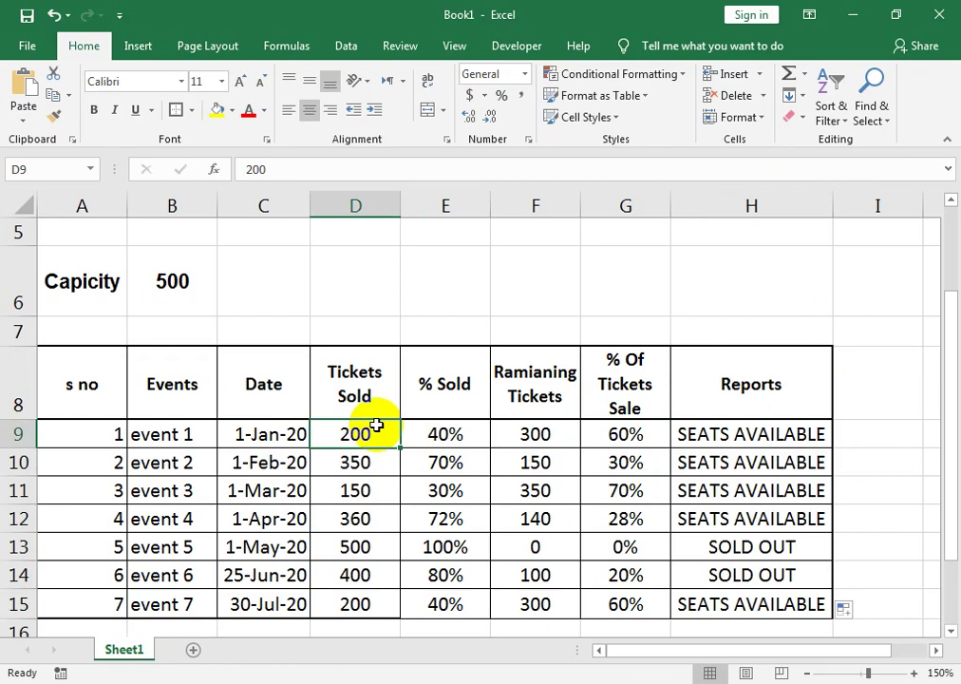
pyautogui.write('40')
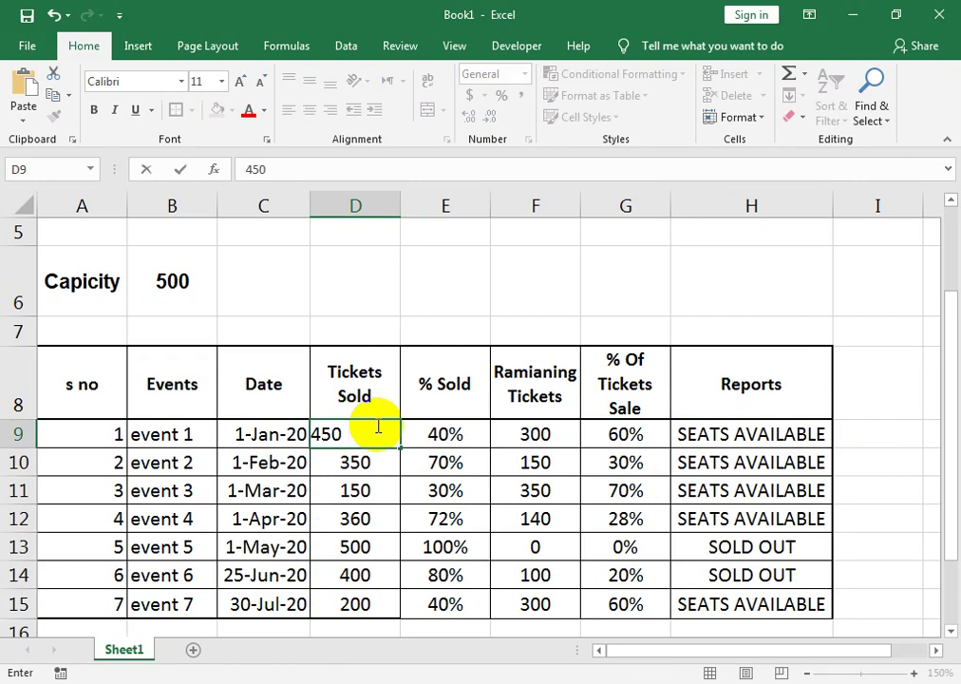
pyautogui.press('Return')
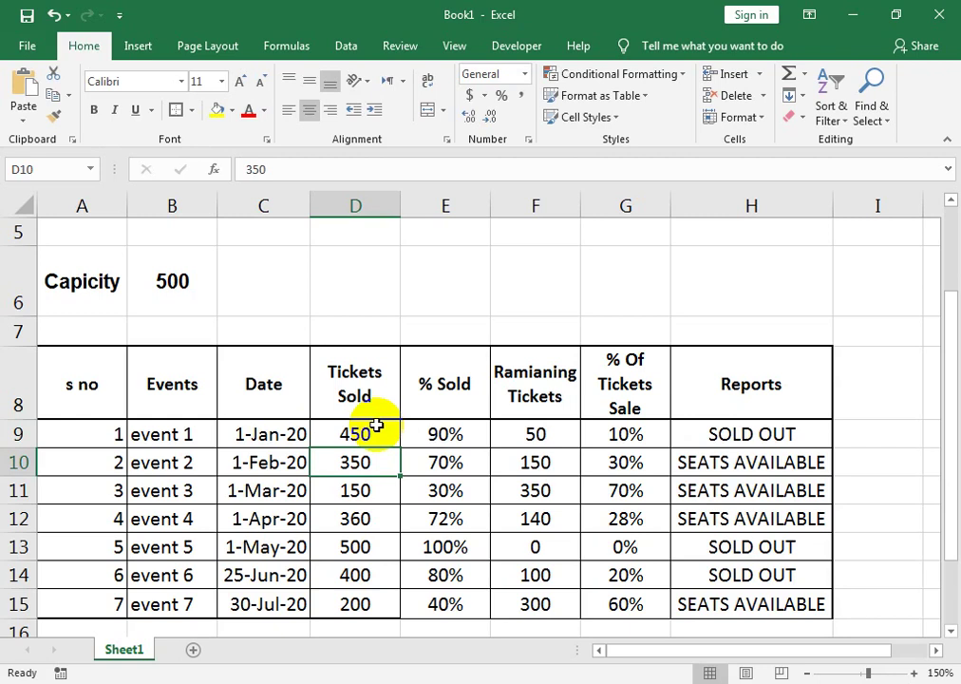
# - Change the true result of the IF formula in H9 to "LAST FEW SEATS" and fill the formula down to H15
pyautogui.click(724, 434)
pyautogui.doubleClick(725, 434)
pyautogui.moveTo(770, 434); pyautogui.dragTo(686, 440)
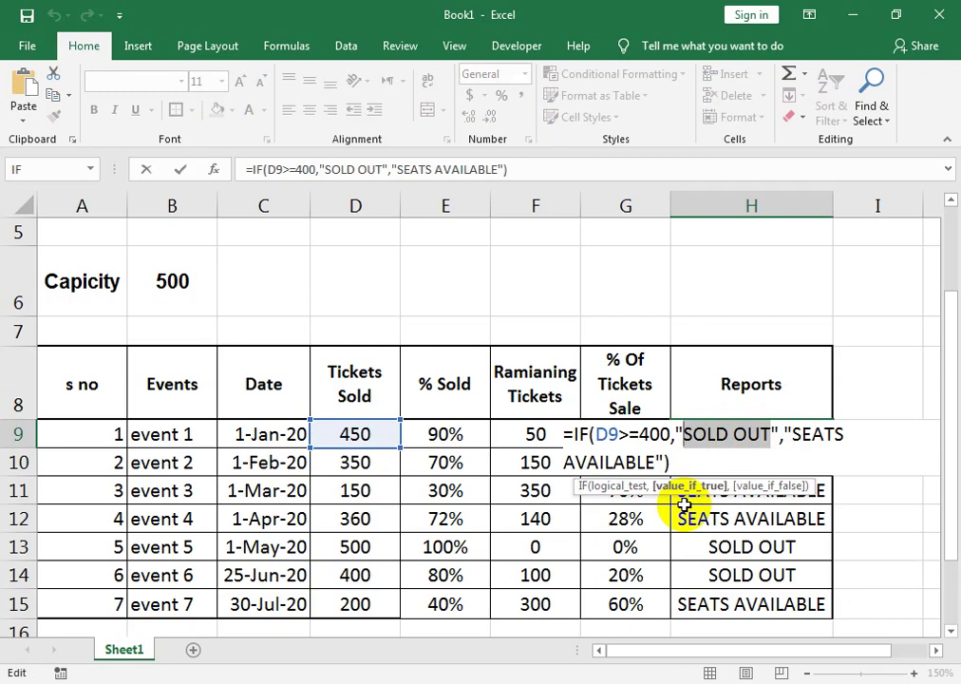
pyautogui.write('LAA')
pyautogui.press('BackSpace')
pyautogui.write('ST FEW')
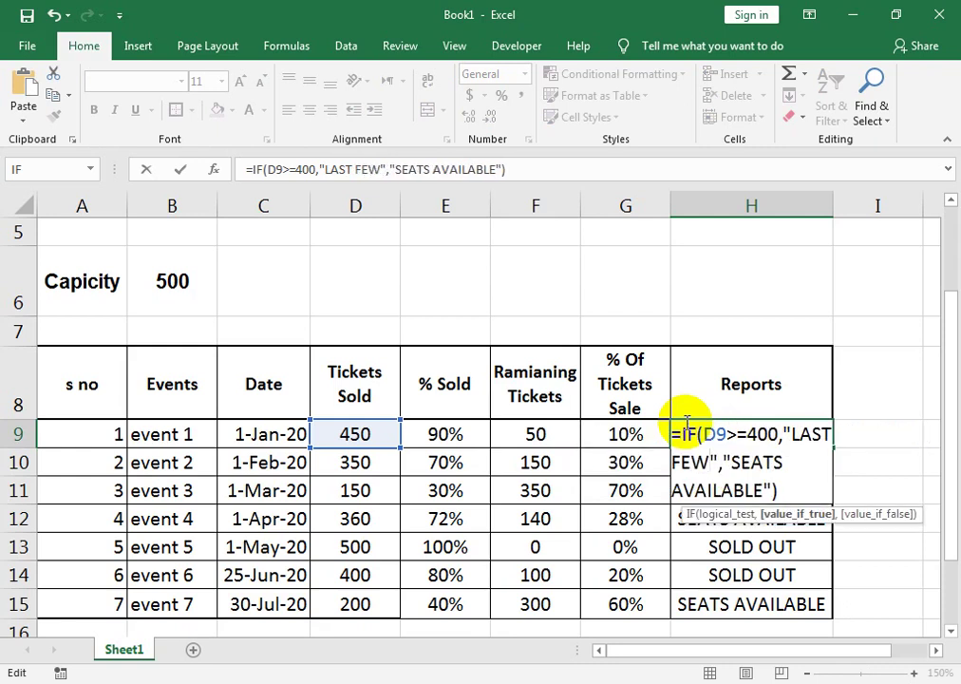
pyautogui.write(' SEATS')
pyautogui.press('Return')
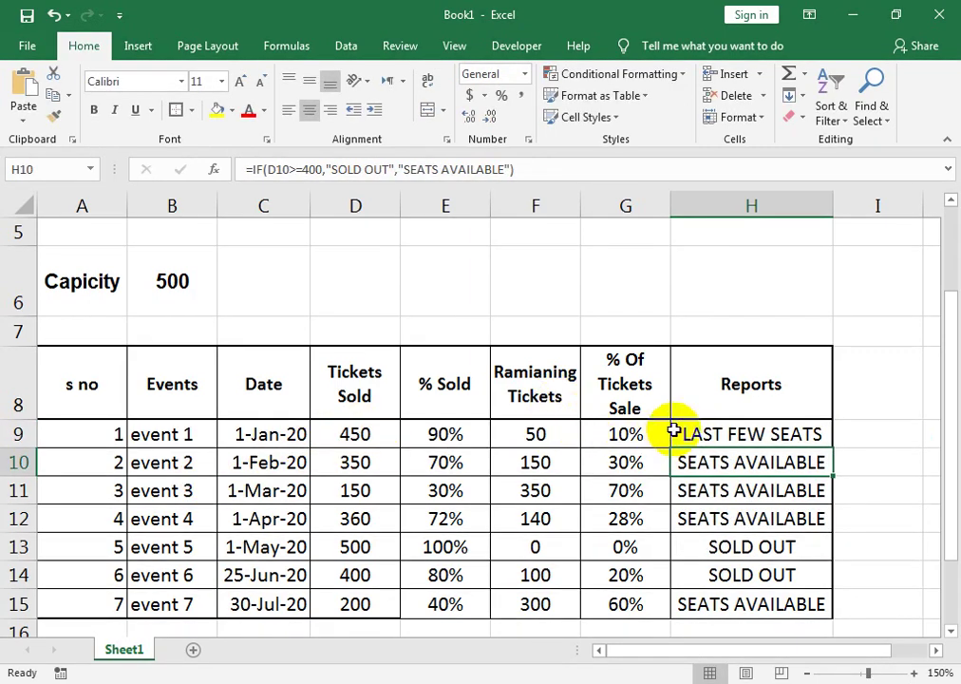
pyautogui.click(677, 432)
pyautogui.moveTo(833, 445); pyautogui.dragTo(822, 602)
# - Add an Equal To conditional formatting rule on H9:H15 for LAST FEW SEATS with Green Fill with Dark Green Text
pyautogui.moveTo(714, 435); pyautogui.dragTo(707, 607)
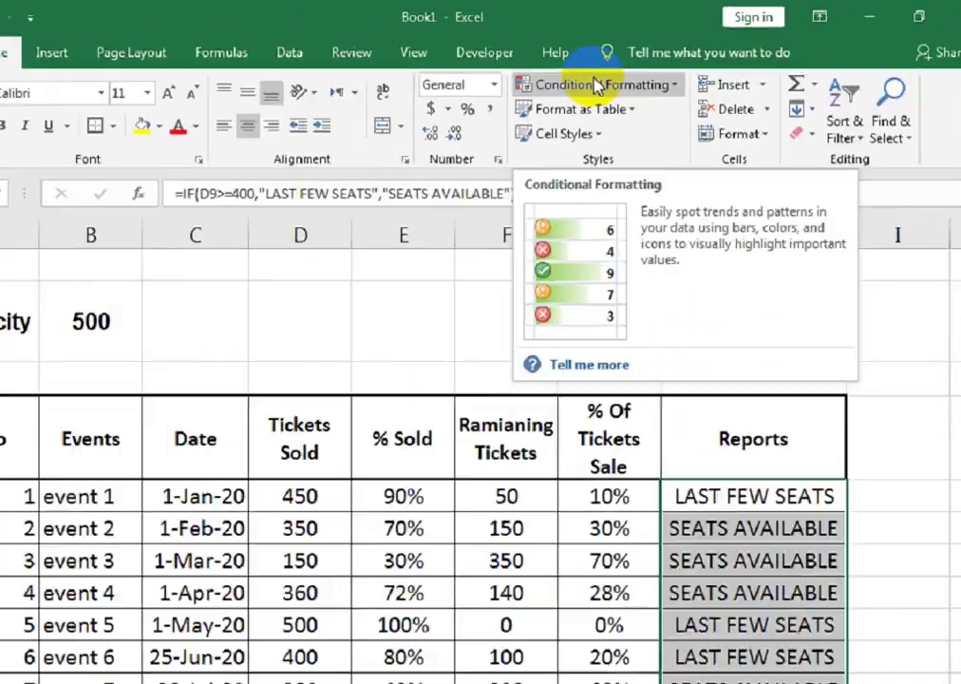
pyautogui.click(614, 82)
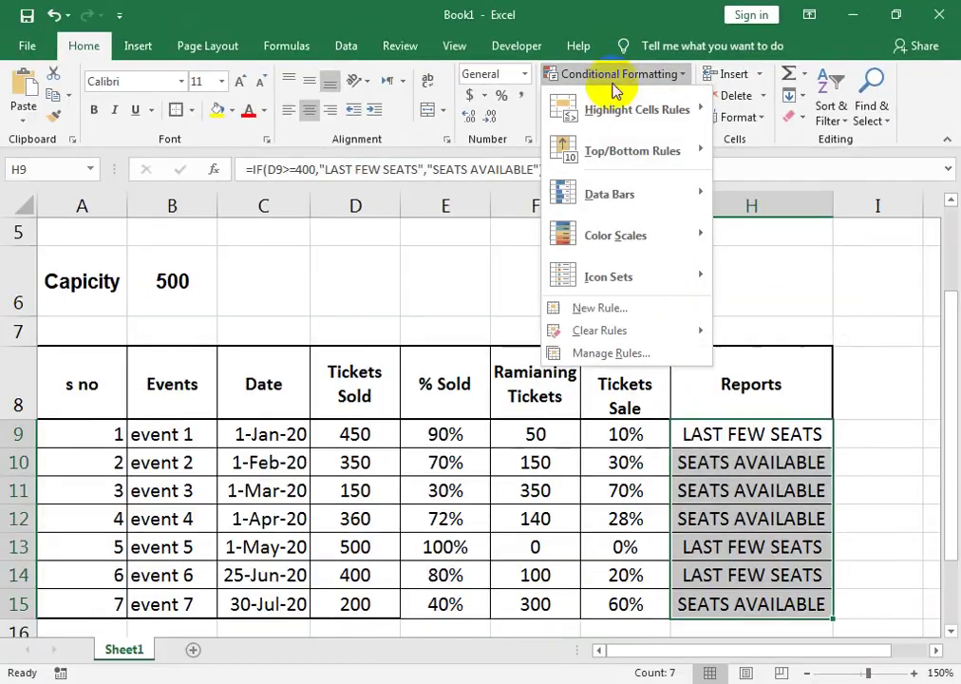
pyautogui.moveTo(677, 118)
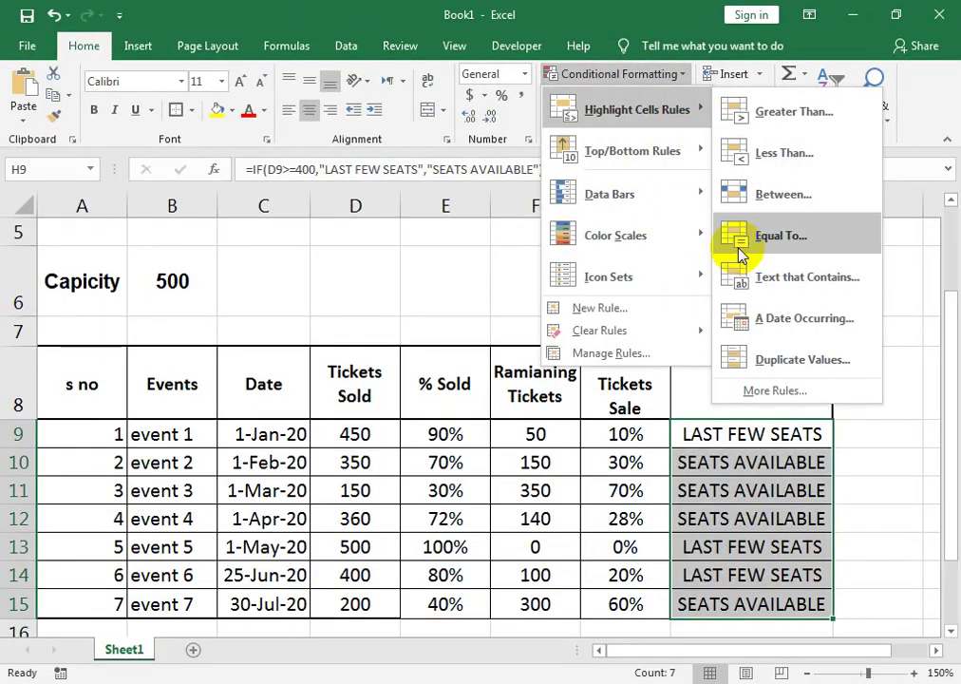
pyautogui.click(739, 248)
pyautogui.write('LAST FEW SEA')
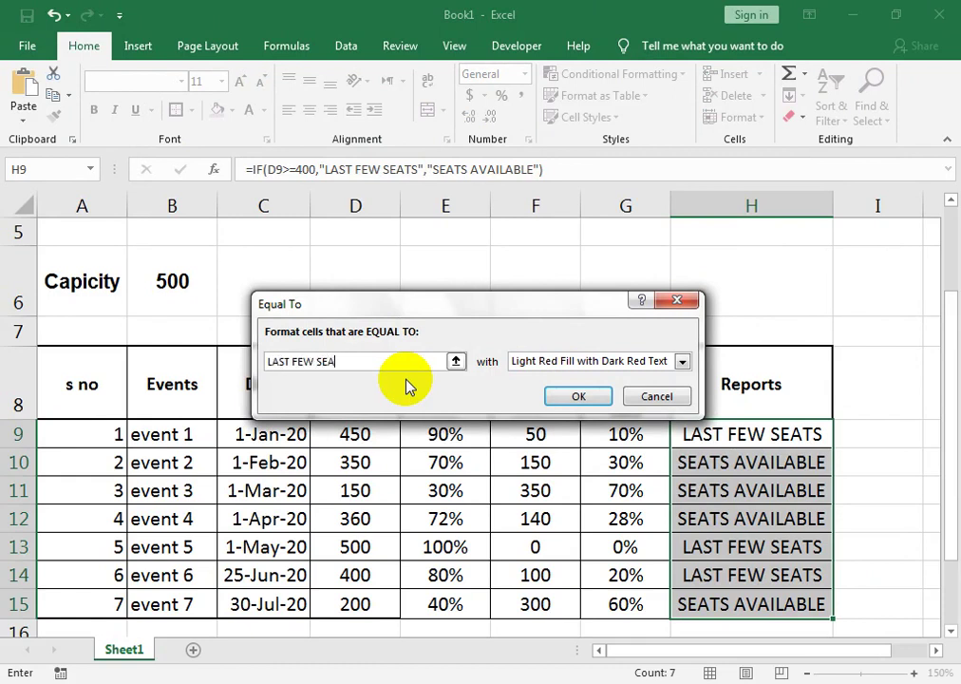
pyautogui.write('TS')
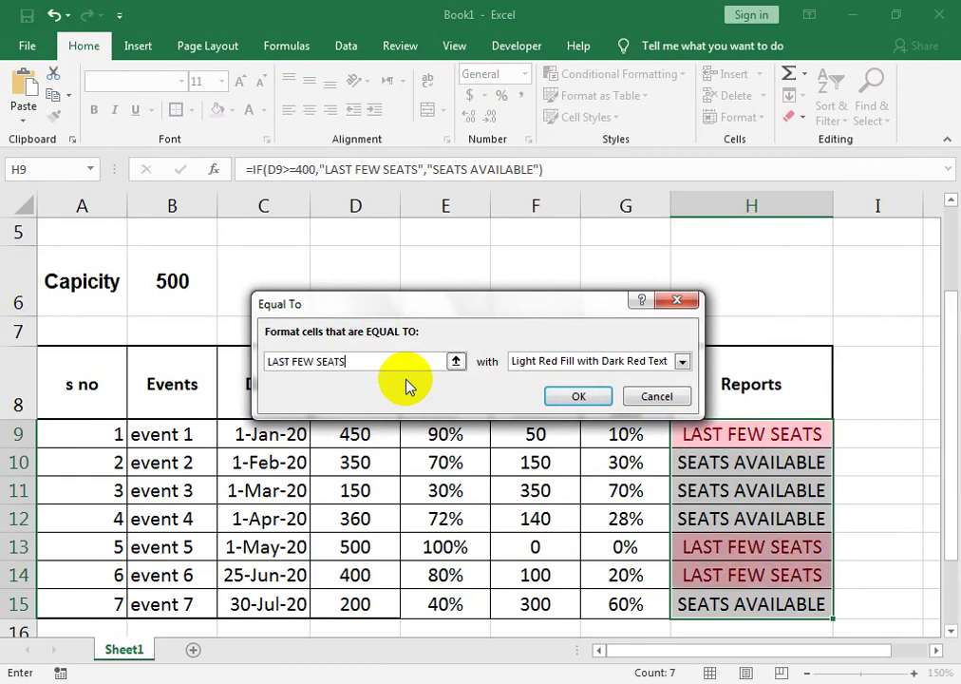
pyautogui.click(682, 360)
pyautogui.click(619, 400)
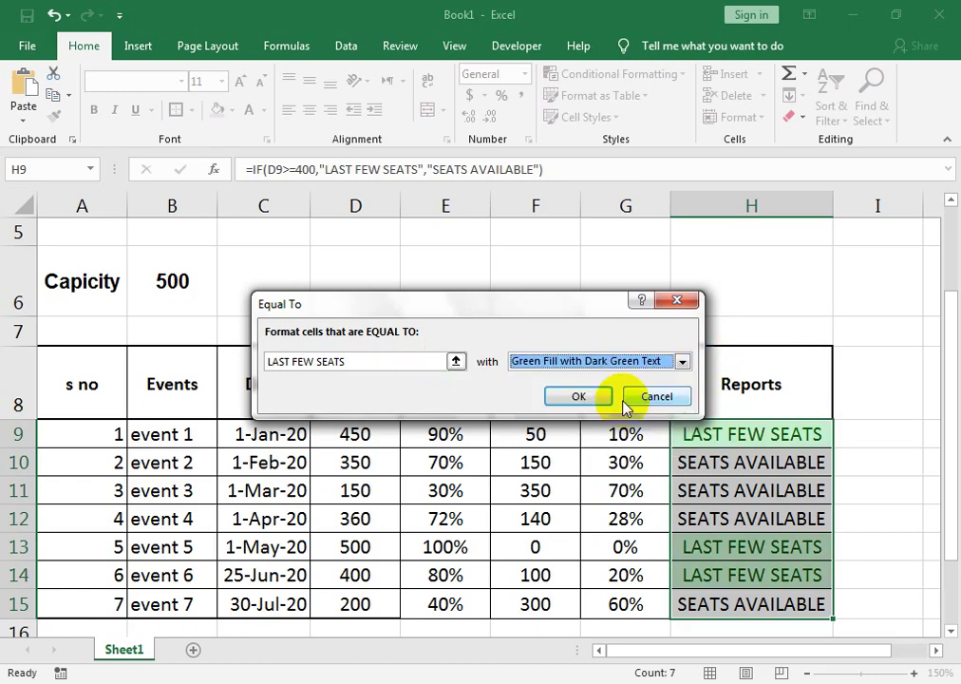
pyautogui.click(578, 396)
pyautogui.click(658, 472)
# - Fill the table header row A8:H8 with yellow
pyautogui.moveTo(750, 384); pyautogui.dragTo(67, 383)
pyautogui.click(231, 110)
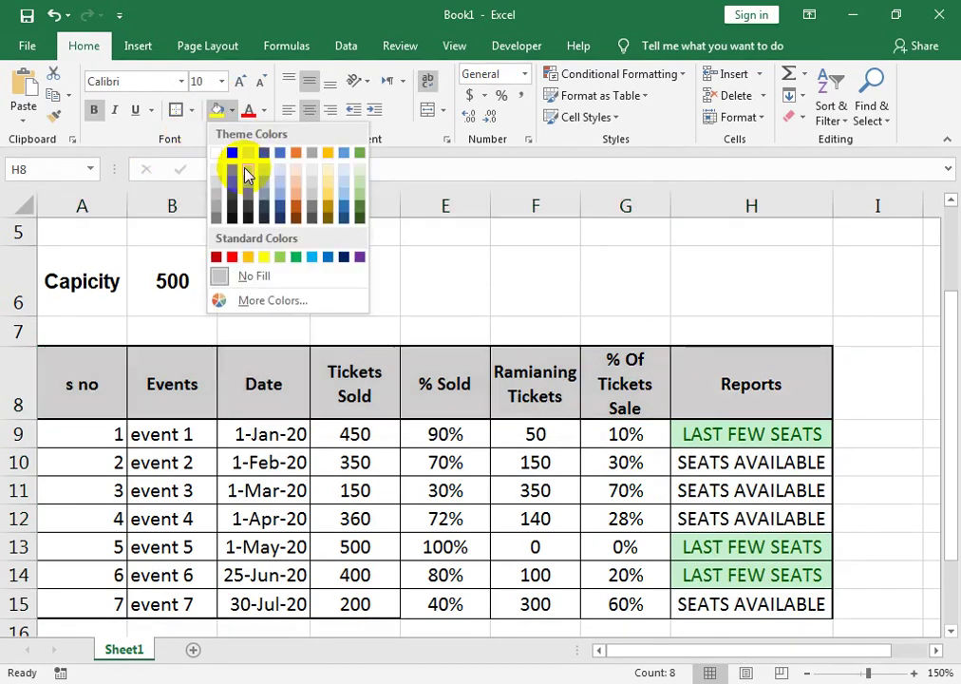
pyautogui.click(216, 112)
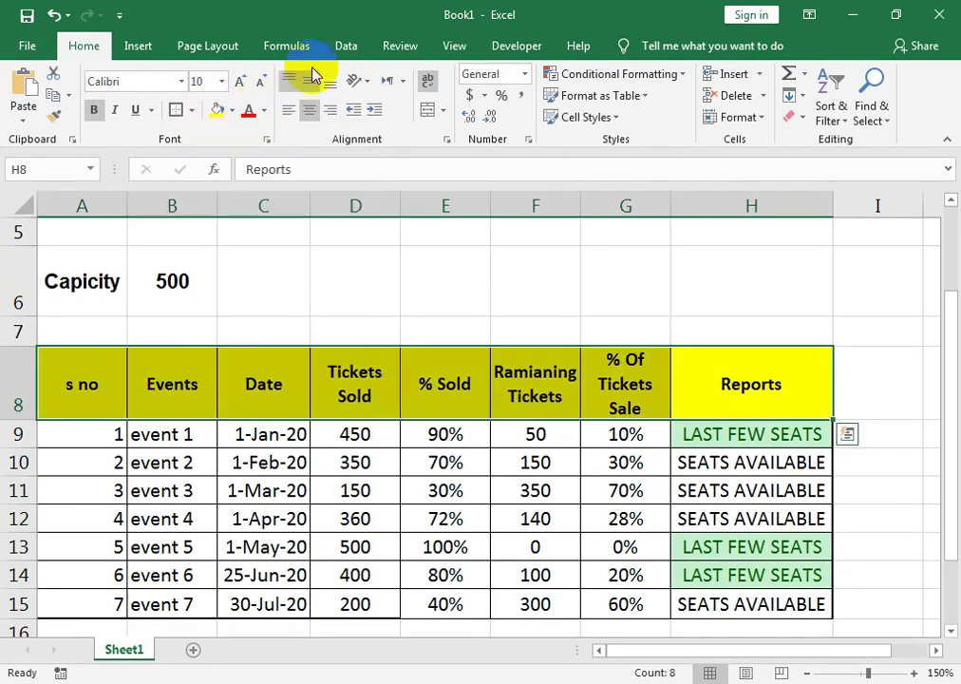
# - Move the capacity label and value from A6:B6 to A7:B7, and merge and center A6:H6
pyautogui.click(116, 294)
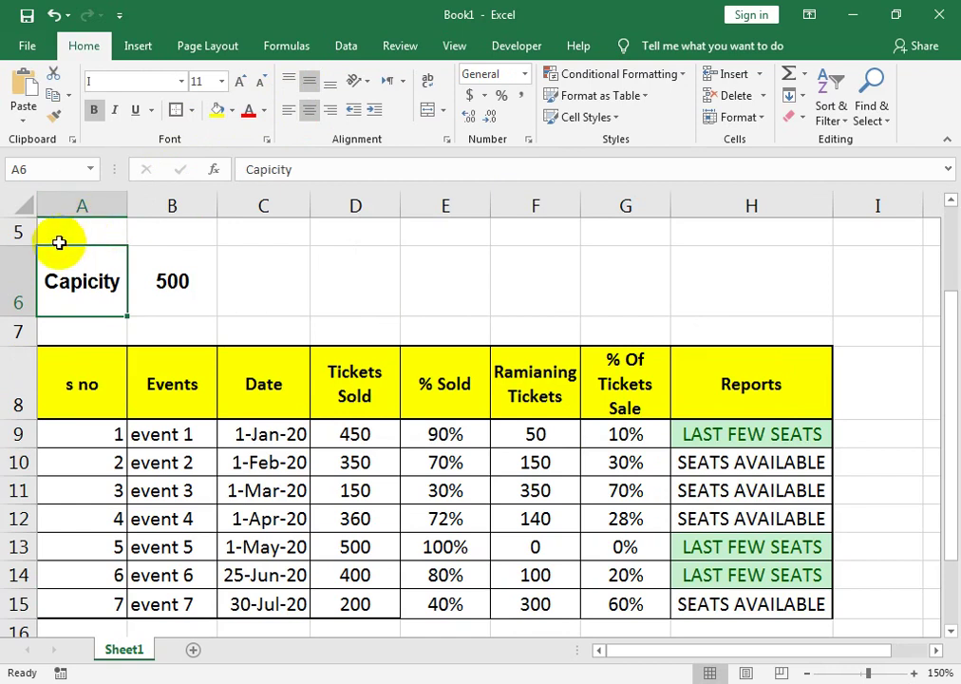
pyautogui.moveTo(130, 285); pyautogui.dragTo(736, 277)
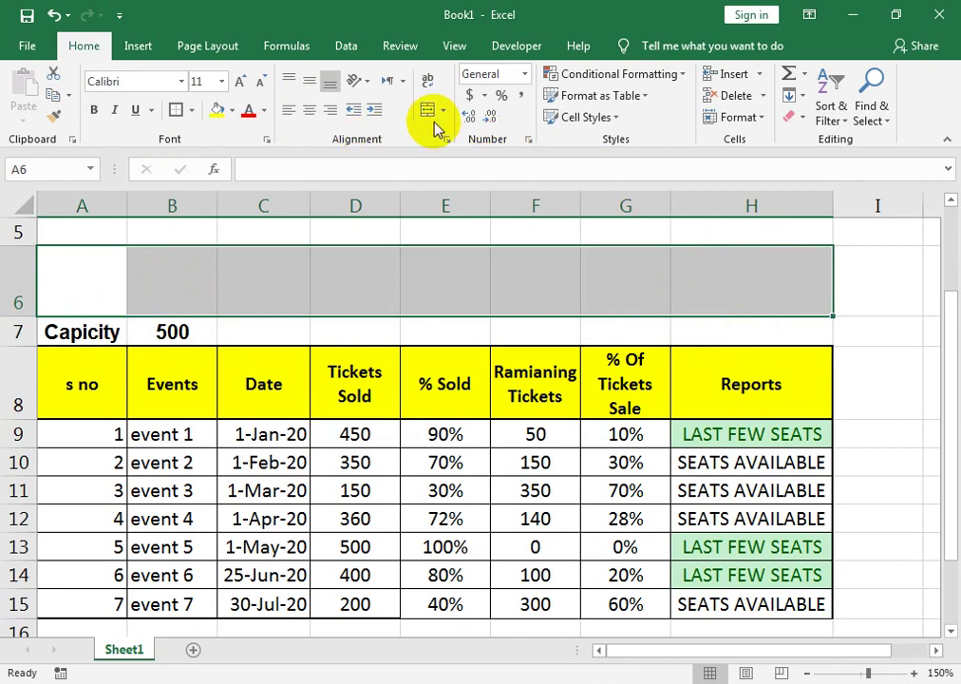
pyautogui.click(429, 110)
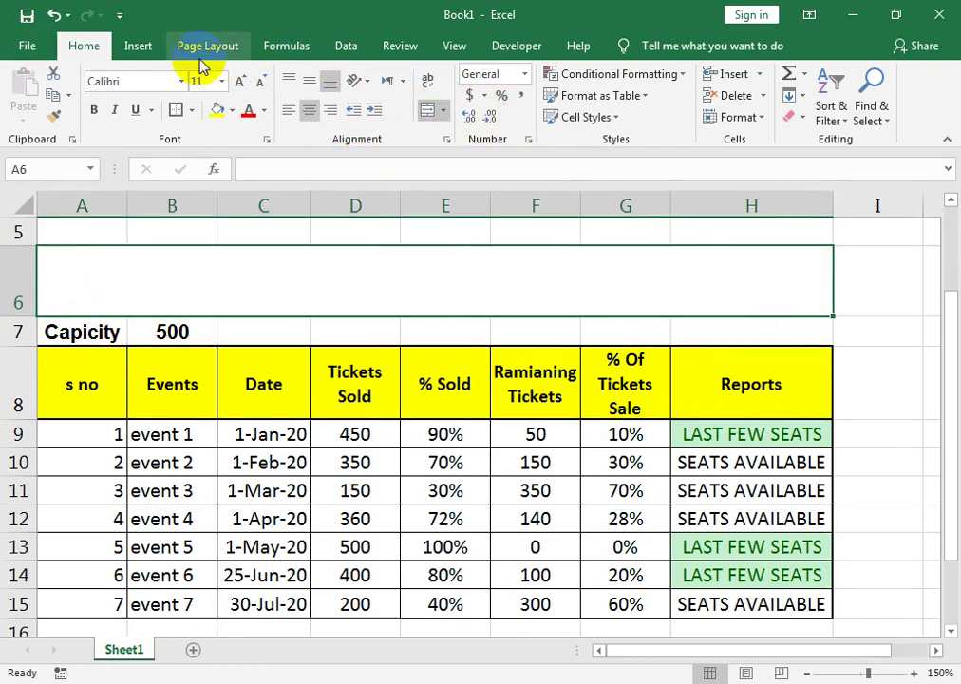
# - Fill the merged title cell A6:H6 with the standard dark blue color
pyautogui.click(144, 46)
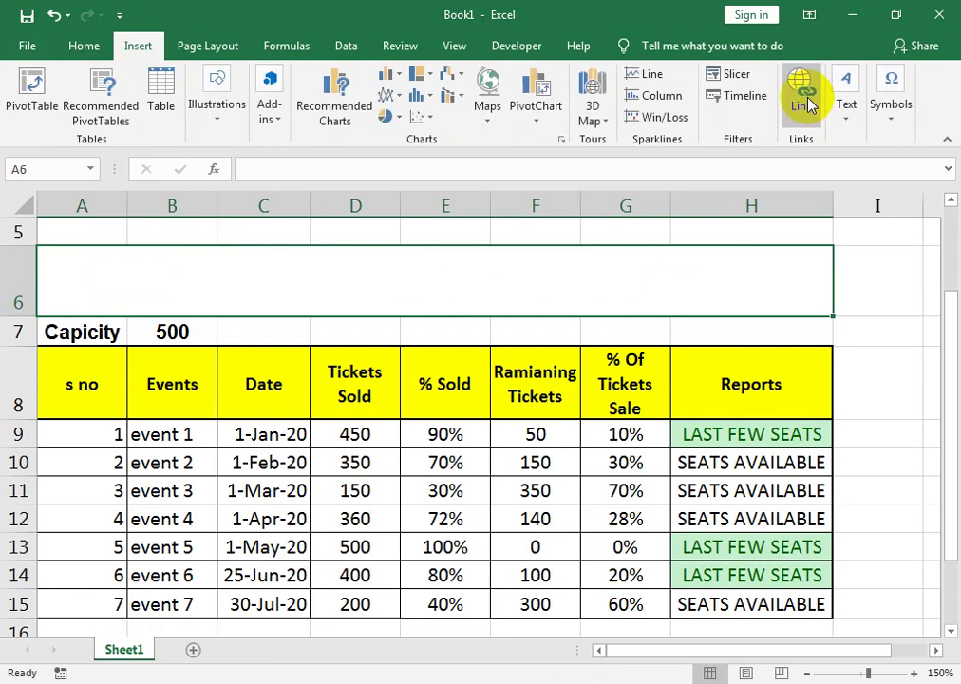
pyautogui.click(84, 46)
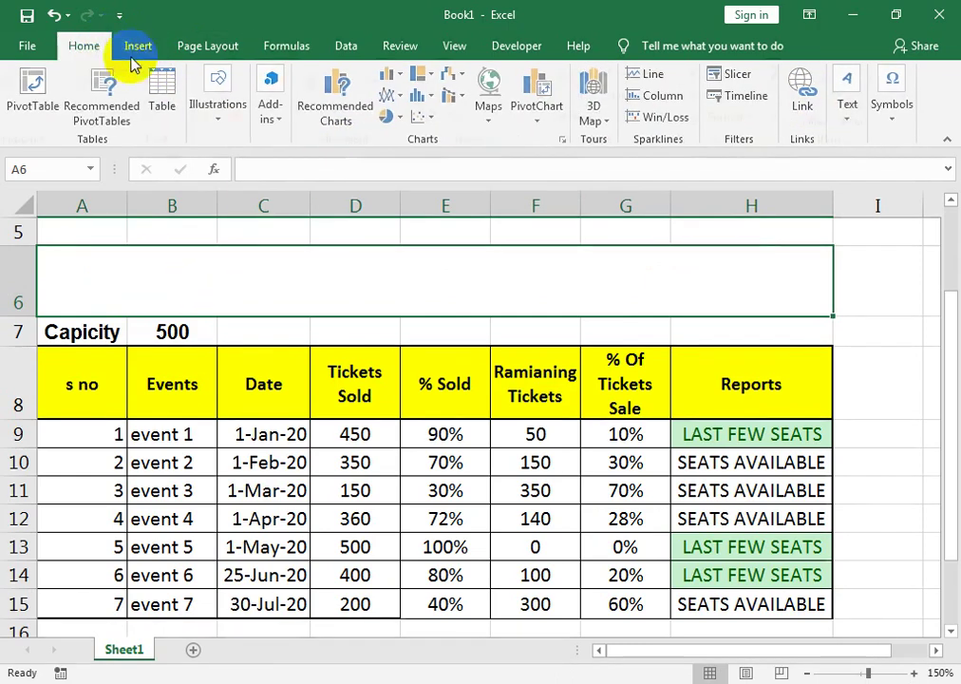
pyautogui.click(232, 110)
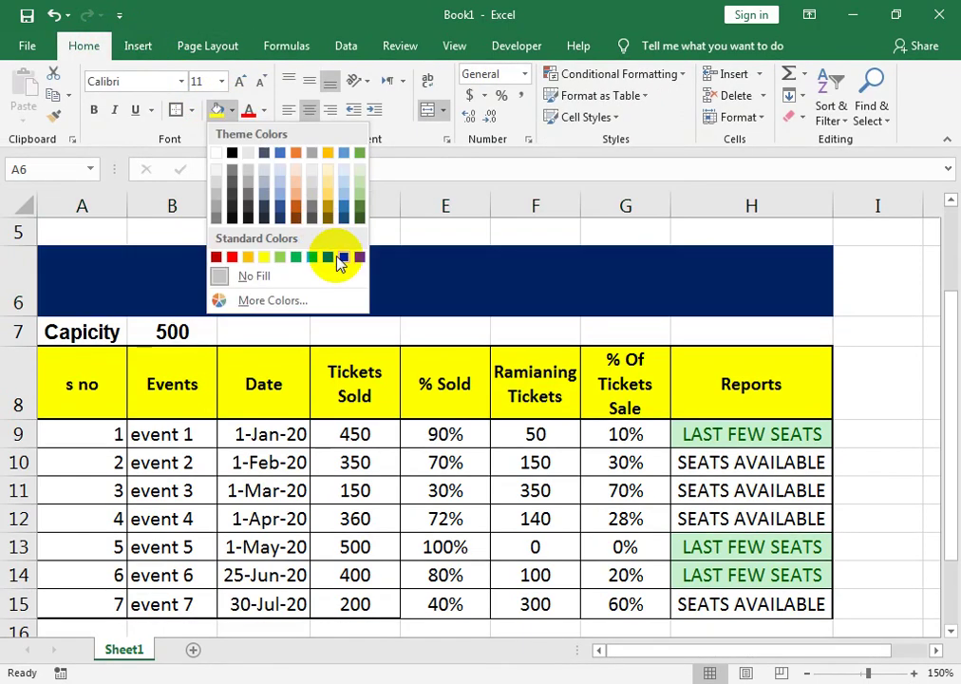
pyautogui.click(343, 258)
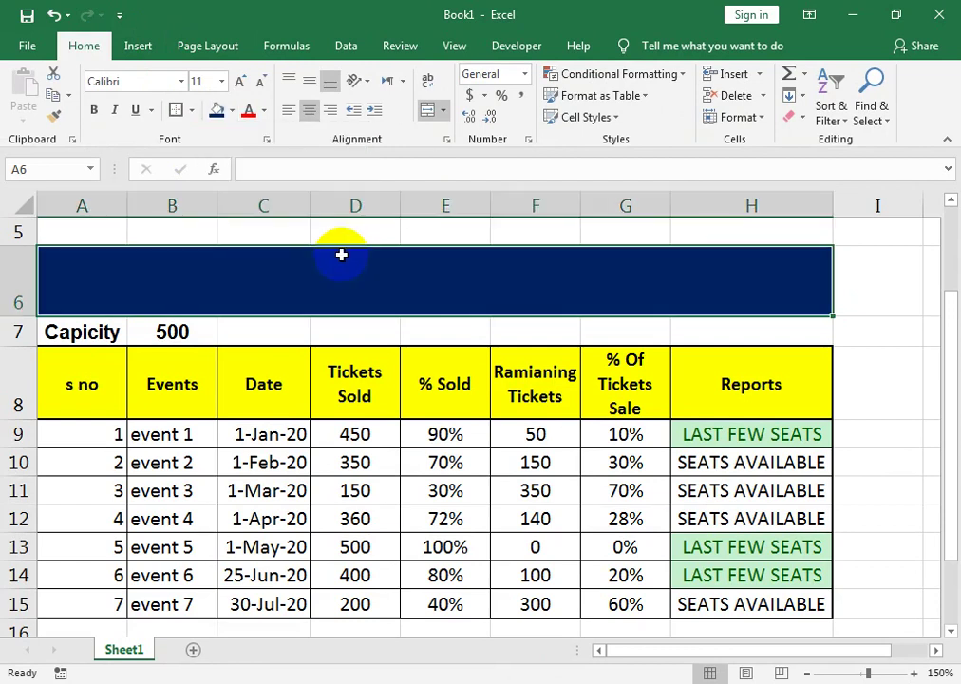
pyautogui.click(232, 111)
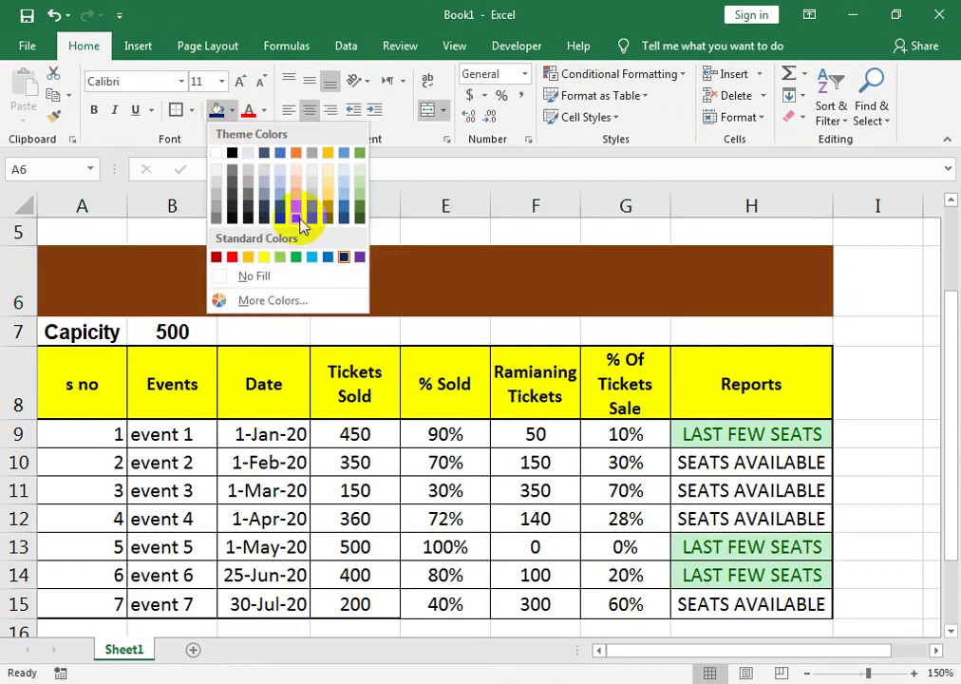
pyautogui.click(343, 258)
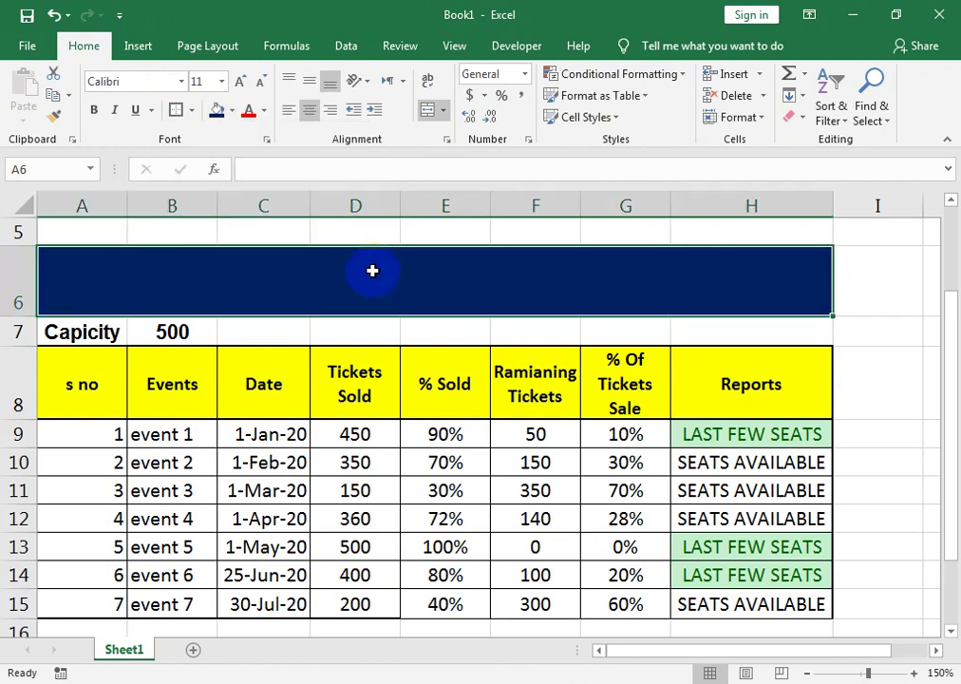
# - Enter the title TICKETS SALE RECORD MAINTAIN in the merged cell above the table
pyautogui.write('TICKETS SALE')
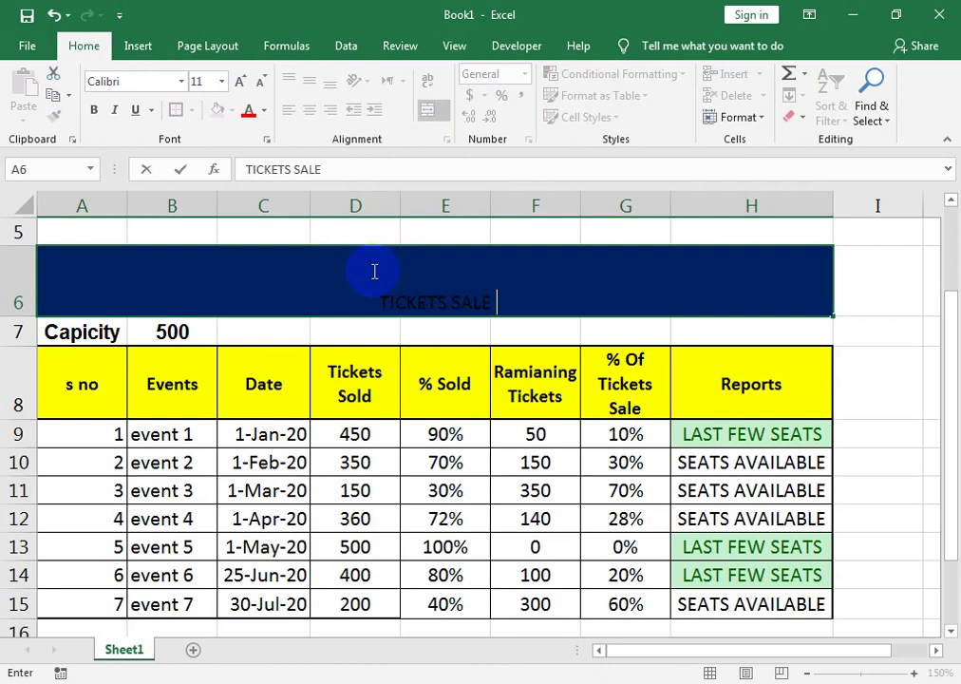
pyautogui.write('RECORD MAINTAIN')
pyautogui.press('Return')
# - Enlarge the title in A6 to font size 26, middle-align it vertically and make it bold
pyautogui.click(373, 270)
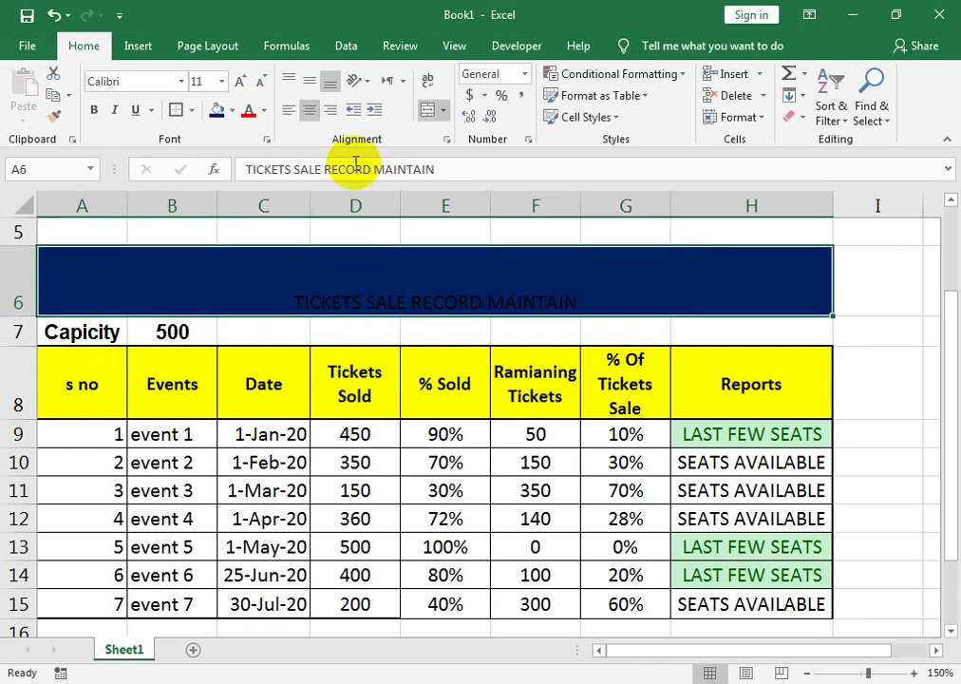
pyautogui.click(240, 83)
pyautogui.click(241, 83)
pyautogui.click(242, 84)
pyautogui.click(242, 84)
pyautogui.click(242, 85)
pyautogui.click(243, 84)
pyautogui.click(242, 85)
pyautogui.click(242, 84)
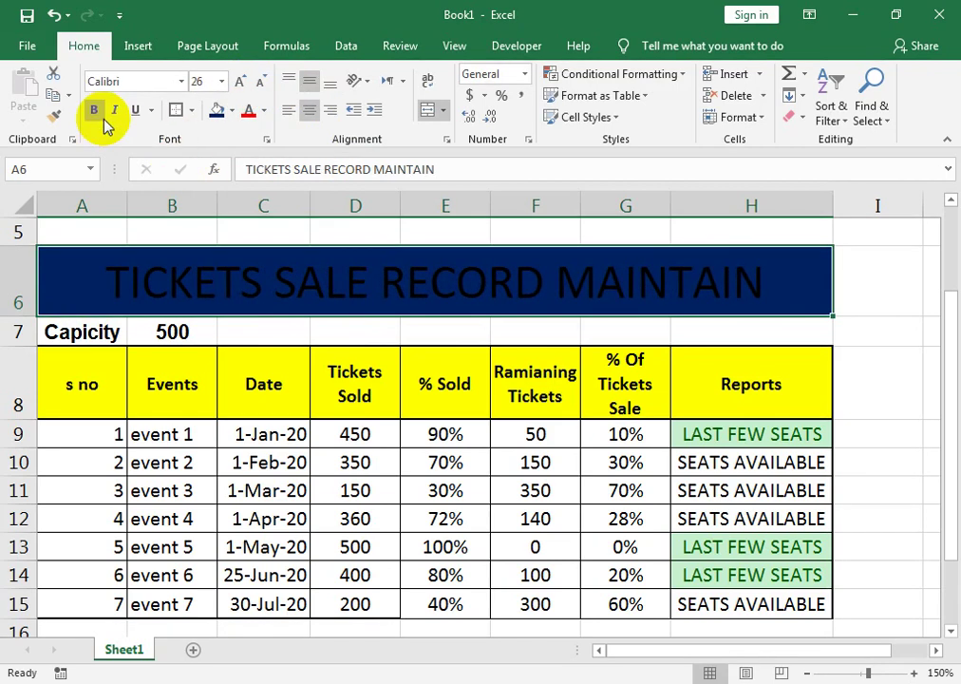
# - Set the title's font color in A6 to white, after trying yellow
pyautogui.click(265, 110)
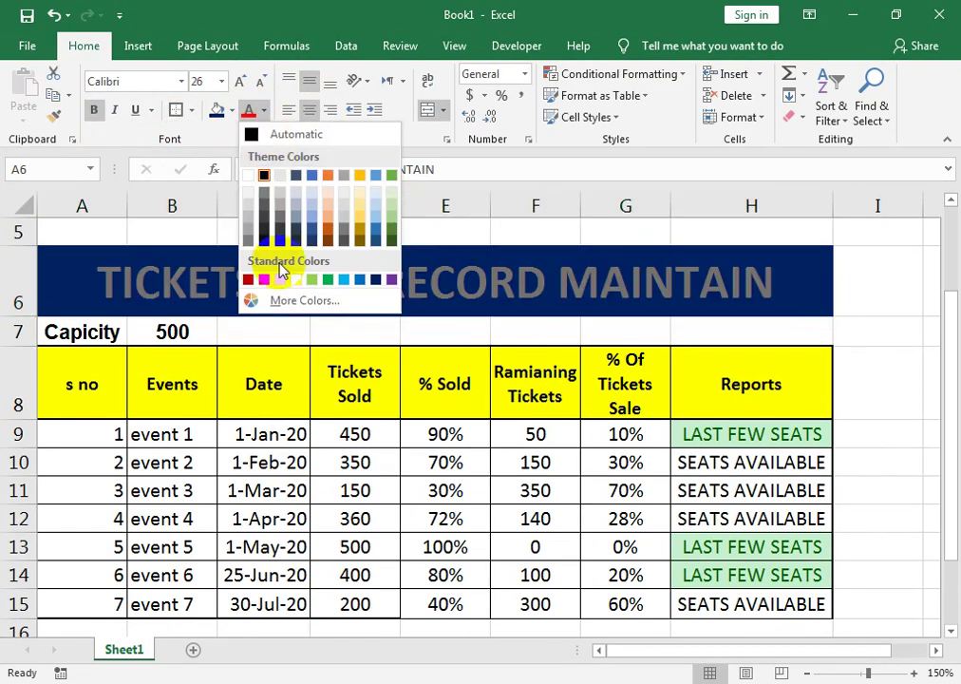
pyautogui.click(295, 280)
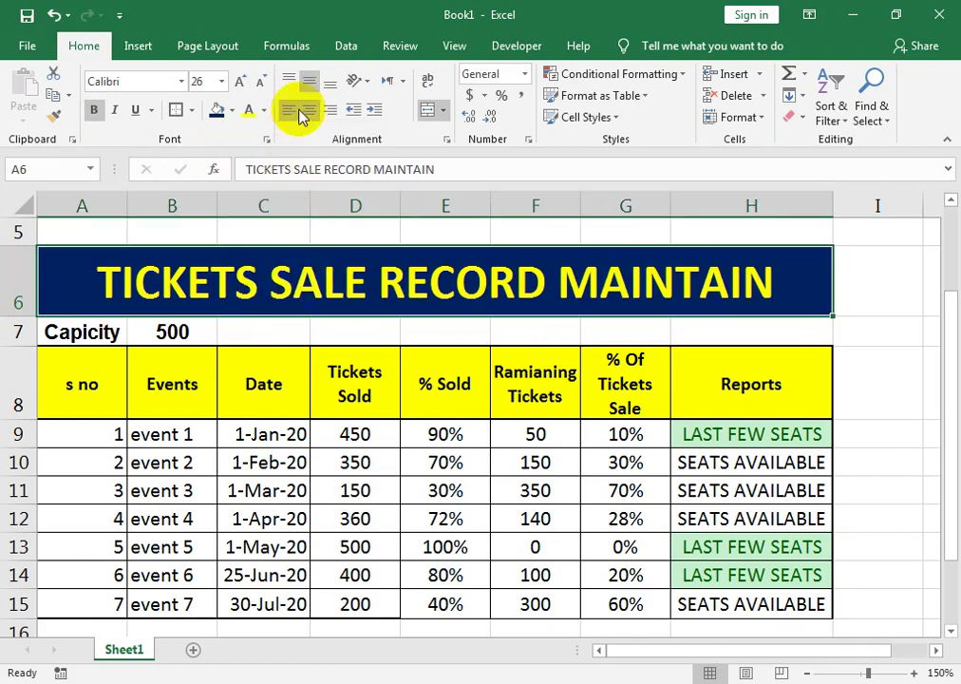
pyautogui.click(265, 111)
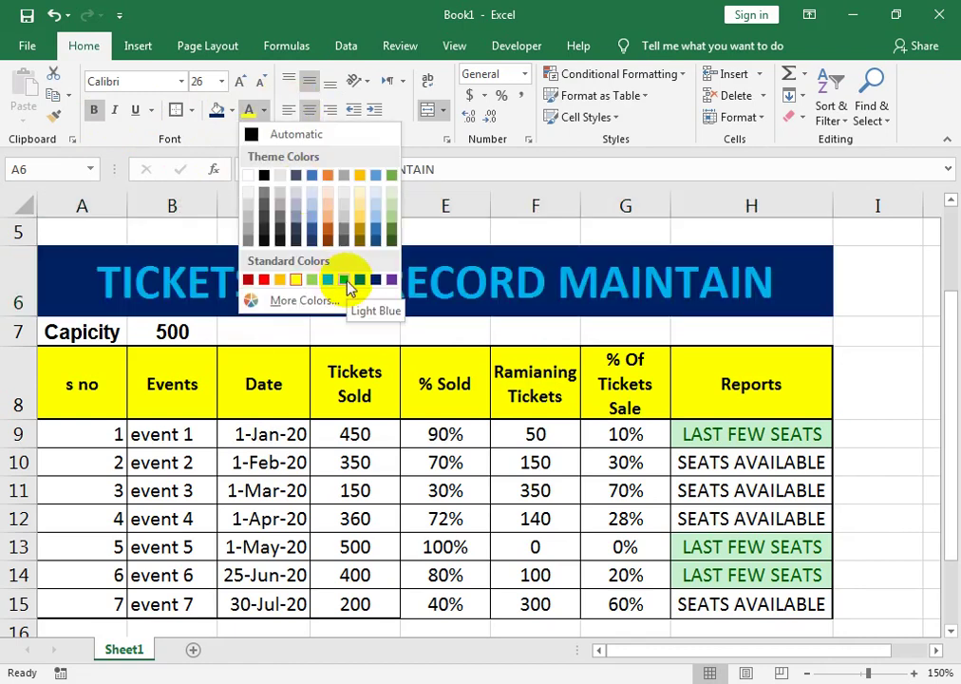
pyautogui.click(248, 174)
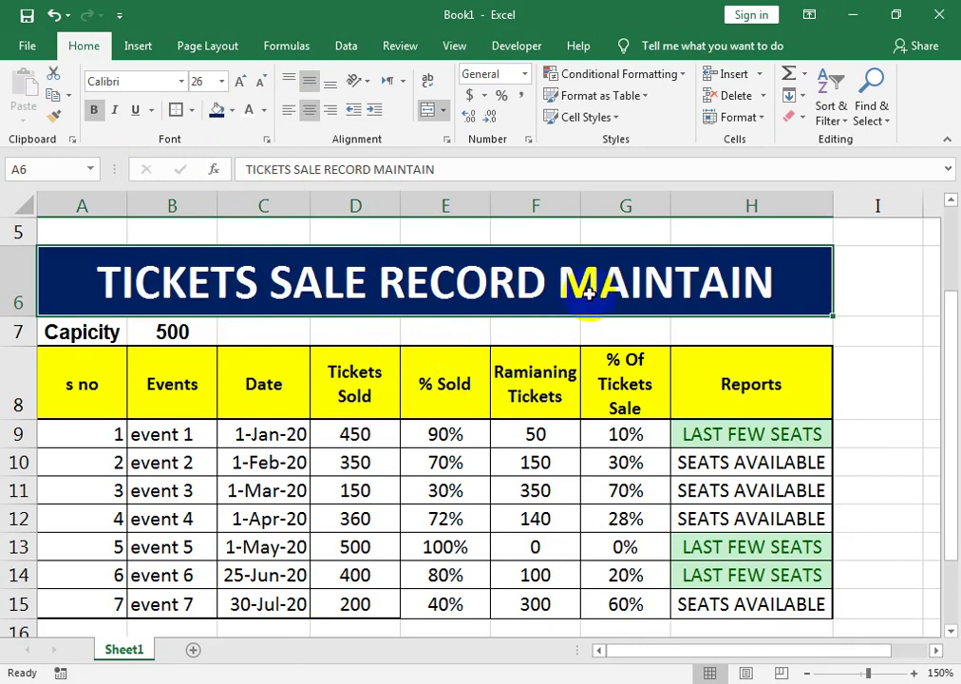
# - Switch to the browser to view the YouTube channel's uploaded videos, and return to the workbook
pyautogui.click(518, 461)
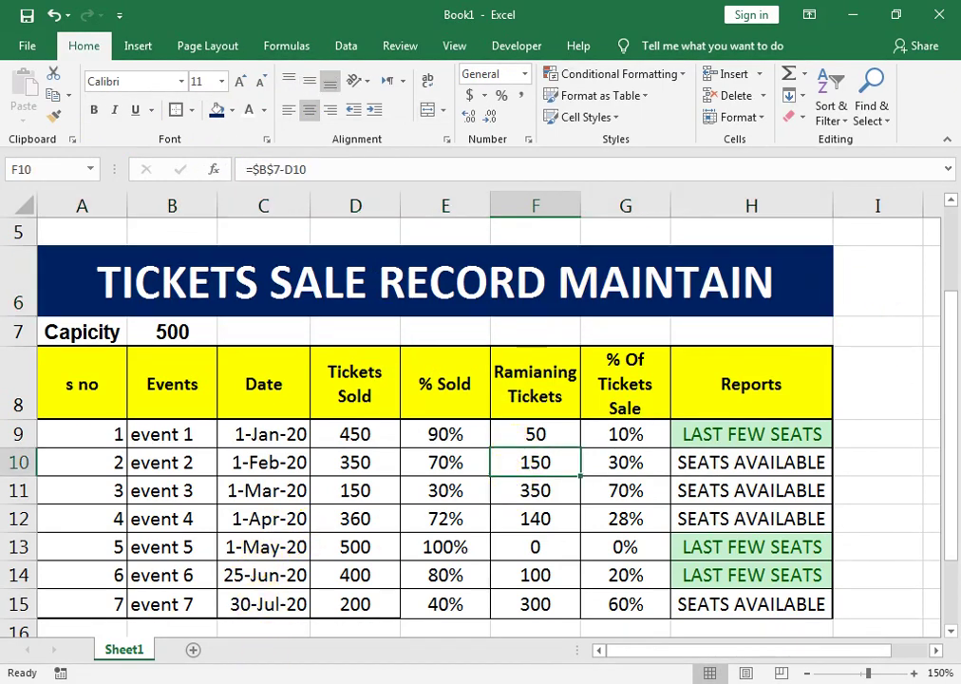
pyautogui.click(303, 616)
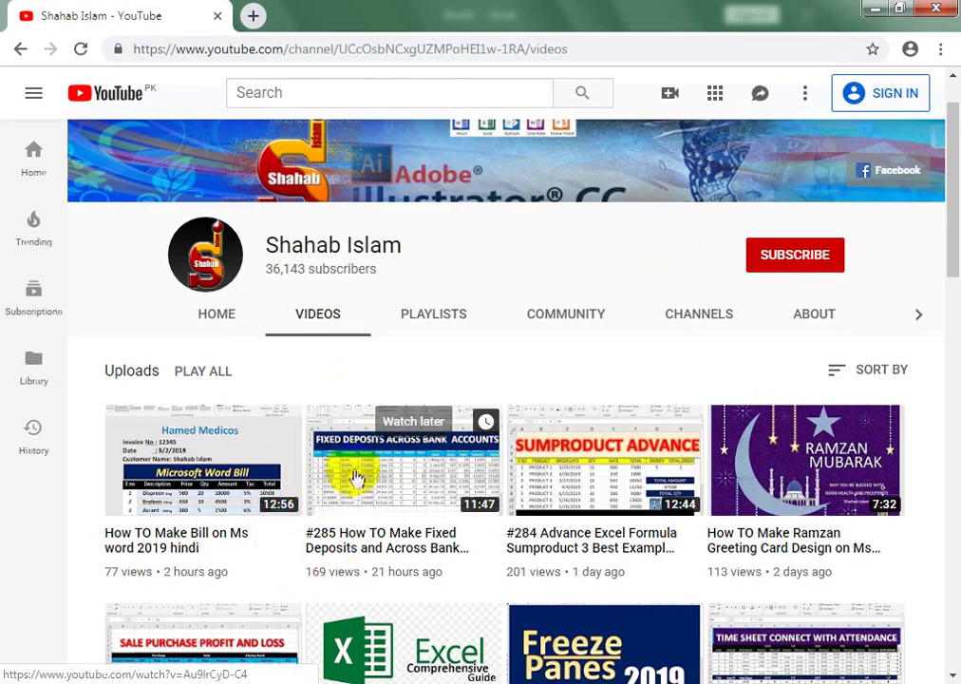
pyautogui.hotkey('alt', 'Tab')
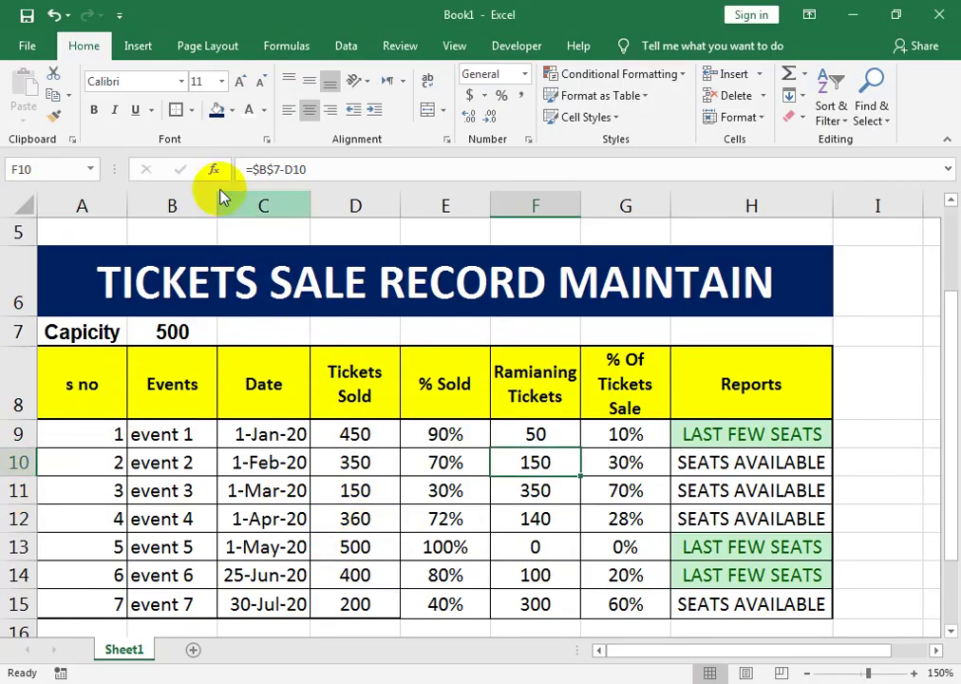
pyautogui.click(618, 98)
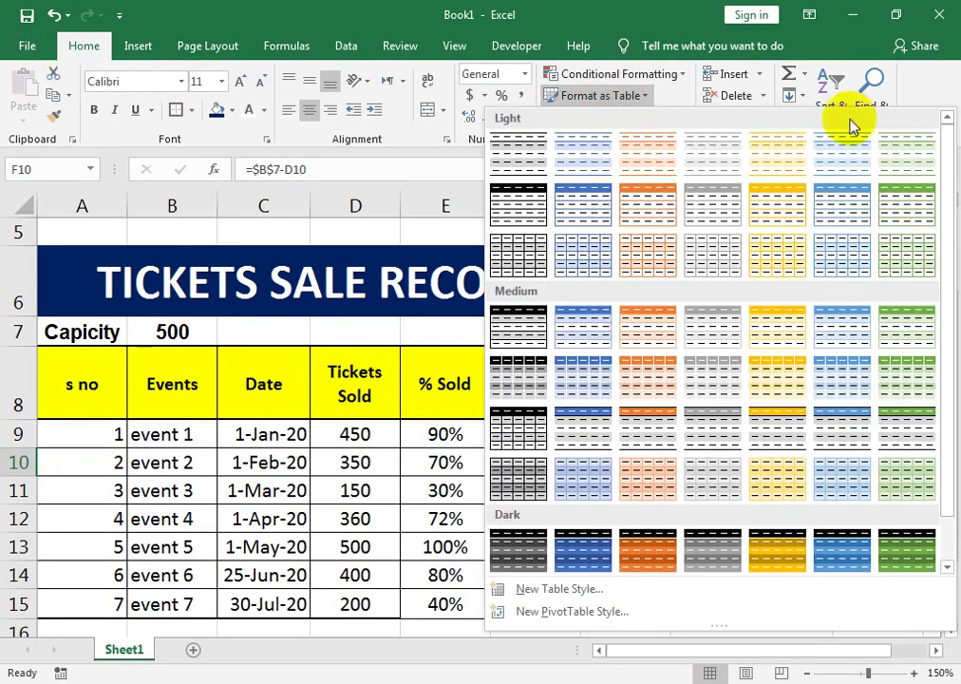
pyautogui.click(670, 94)
pyautogui.click(616, 124)
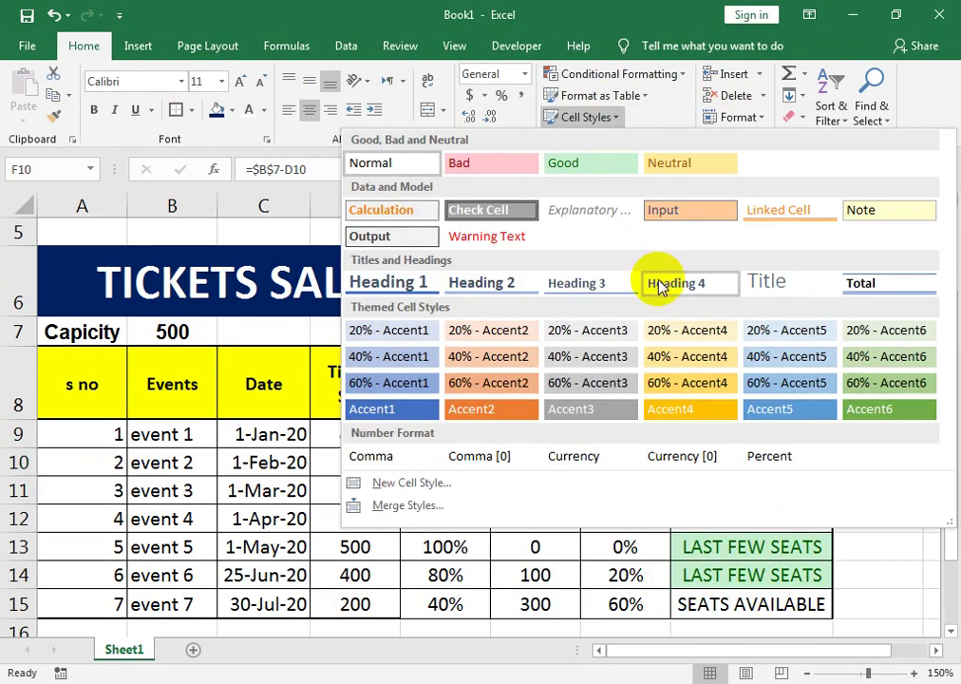
# - Format the range A8:H15 as a table with the dark orange banded table style, keeping row 8 as its header row
pyautogui.click(101, 383)
pyautogui.moveTo(101, 383); pyautogui.dragTo(707, 504)
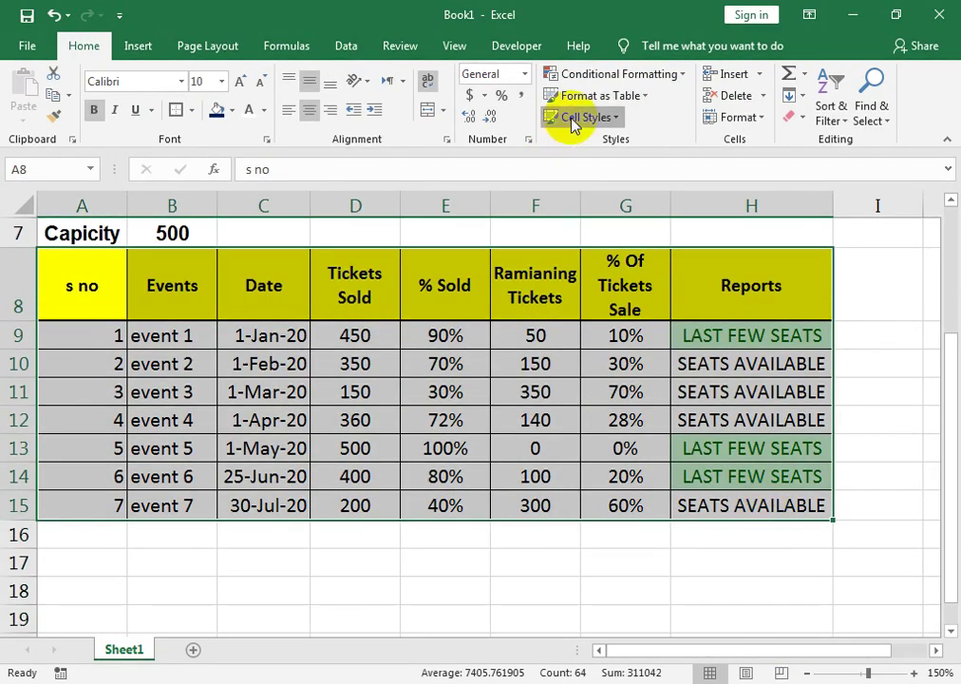
pyautogui.click(576, 118)
pyautogui.click(608, 96)
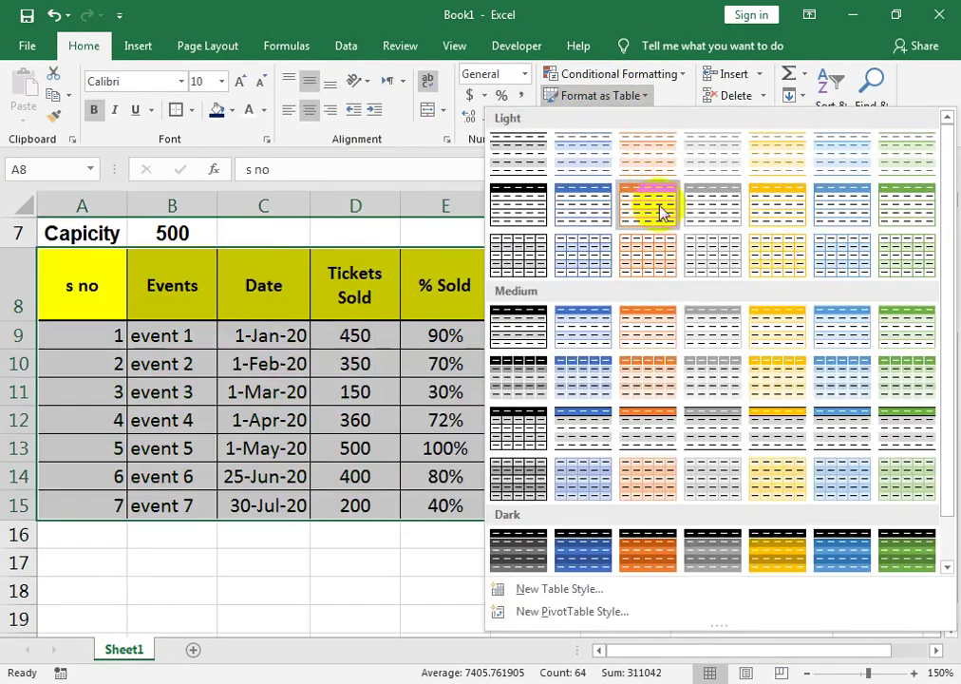
pyautogui.click(662, 567)
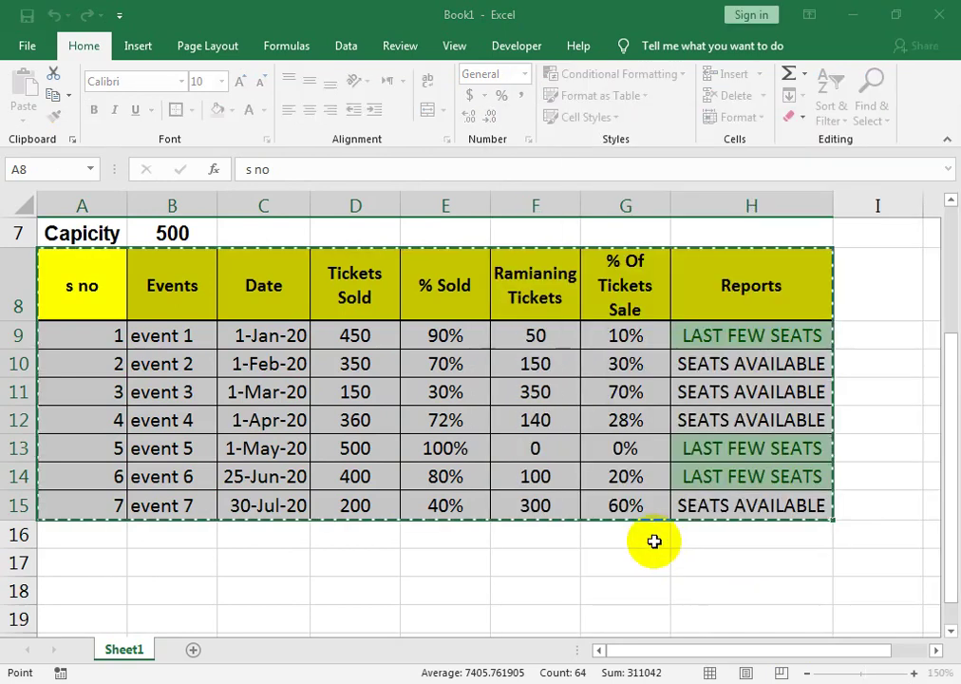
pyautogui.click(486, 373)
pyautogui.click(501, 373)
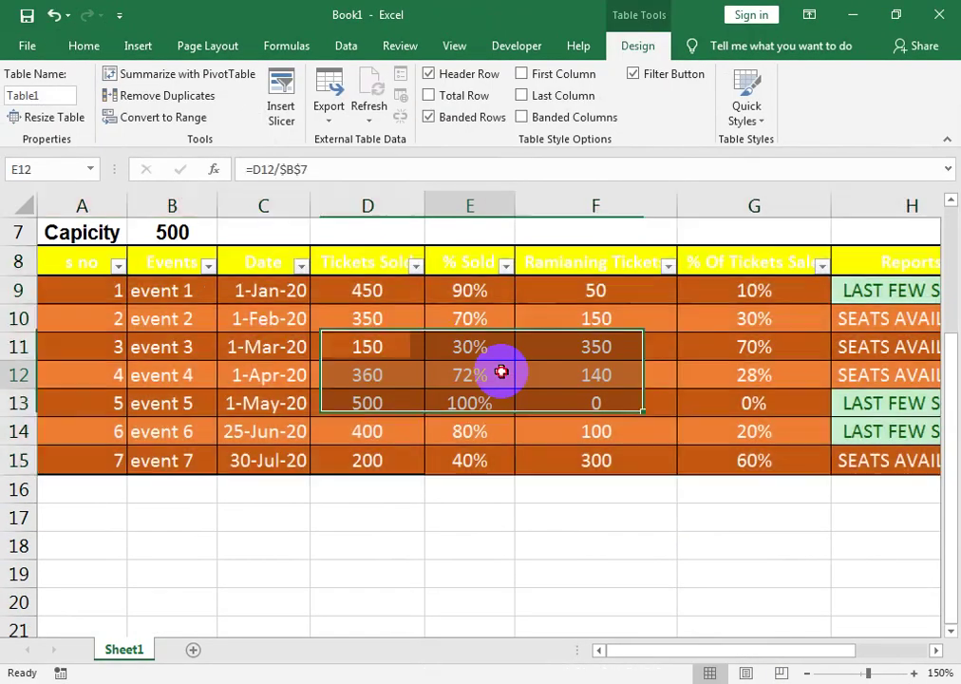
pyautogui.moveTo(952, 381); pyautogui.dragTo(942, 284)
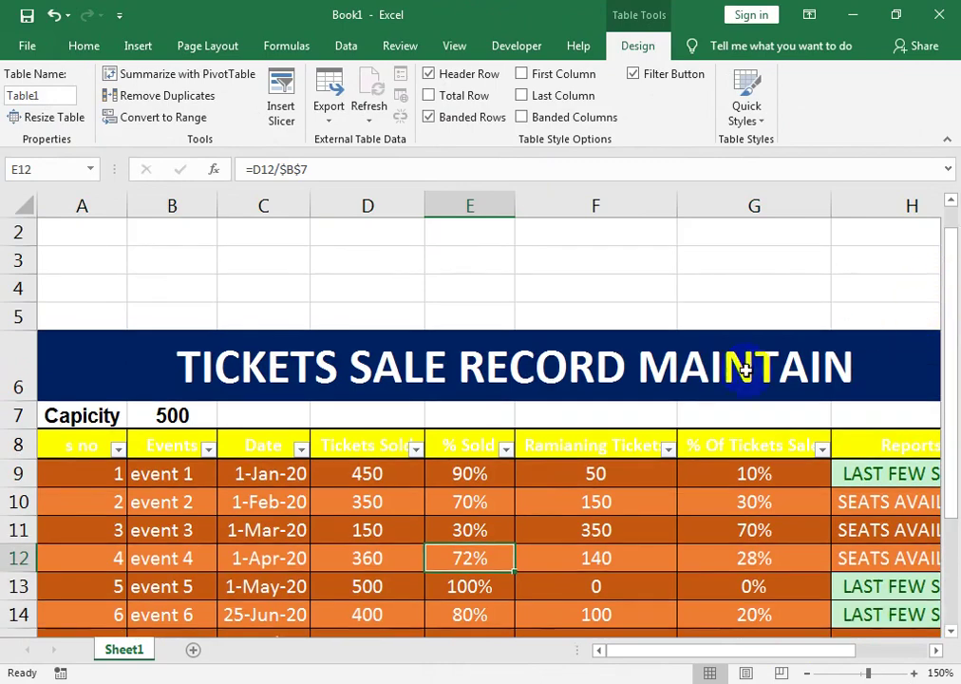
# - Switch to the browser showing the YouTube channel's list of uploaded videos
pyautogui.moveTo(300, 665)
pyautogui.click(323, 646)
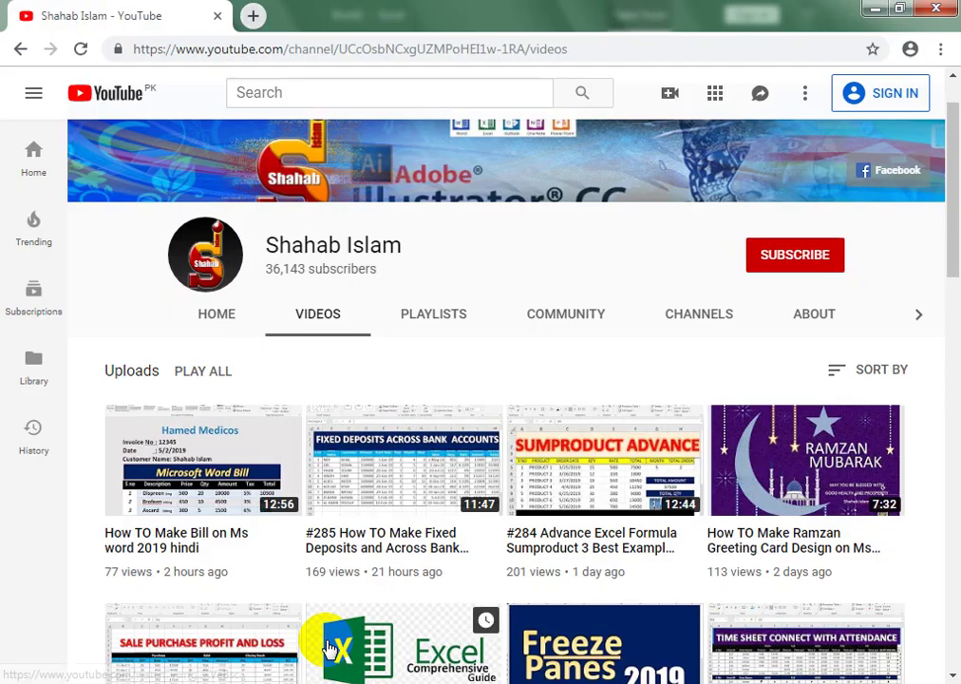